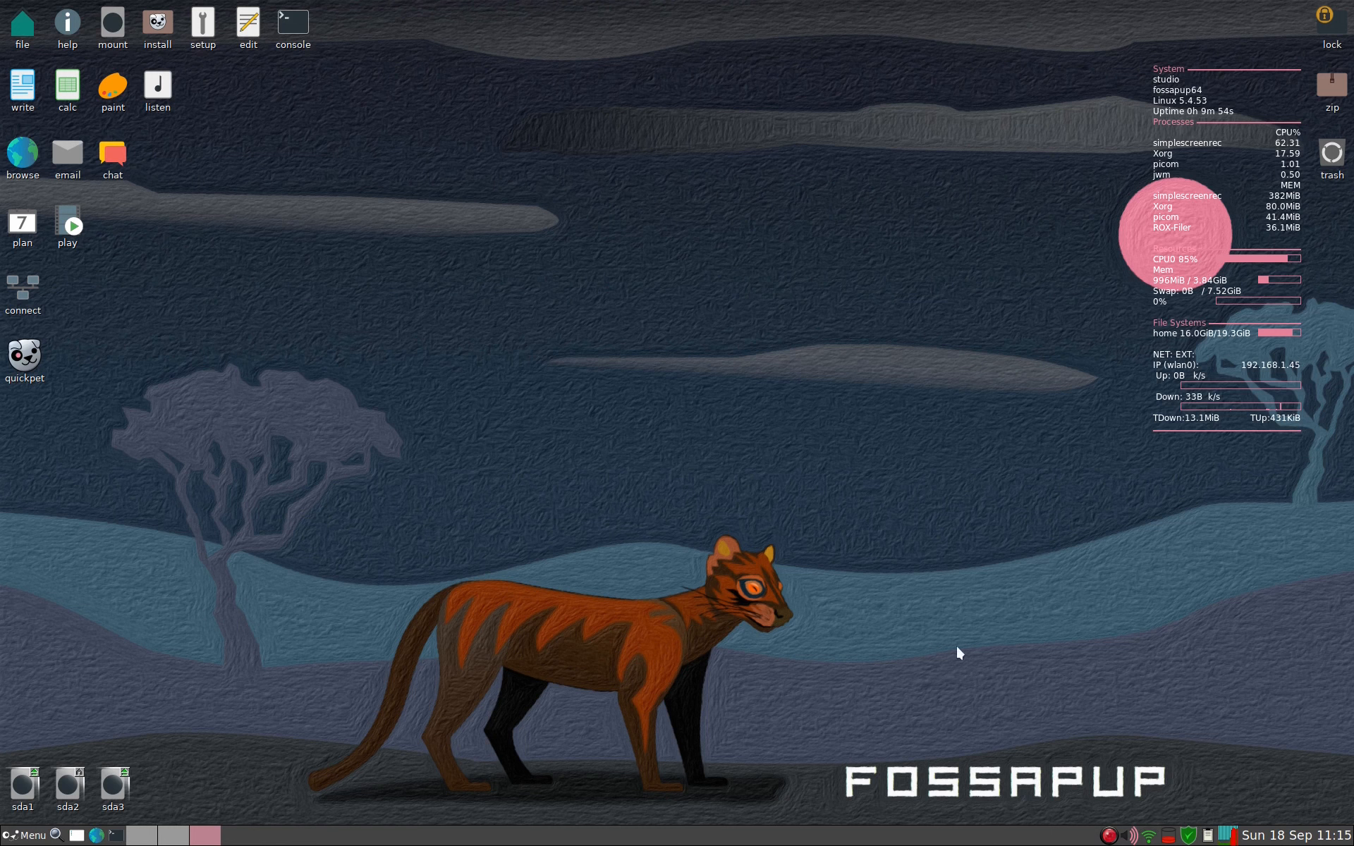
# Open the home folder with hidden files shown and go into its Startup folder.
pyautogui.click(28, 31)
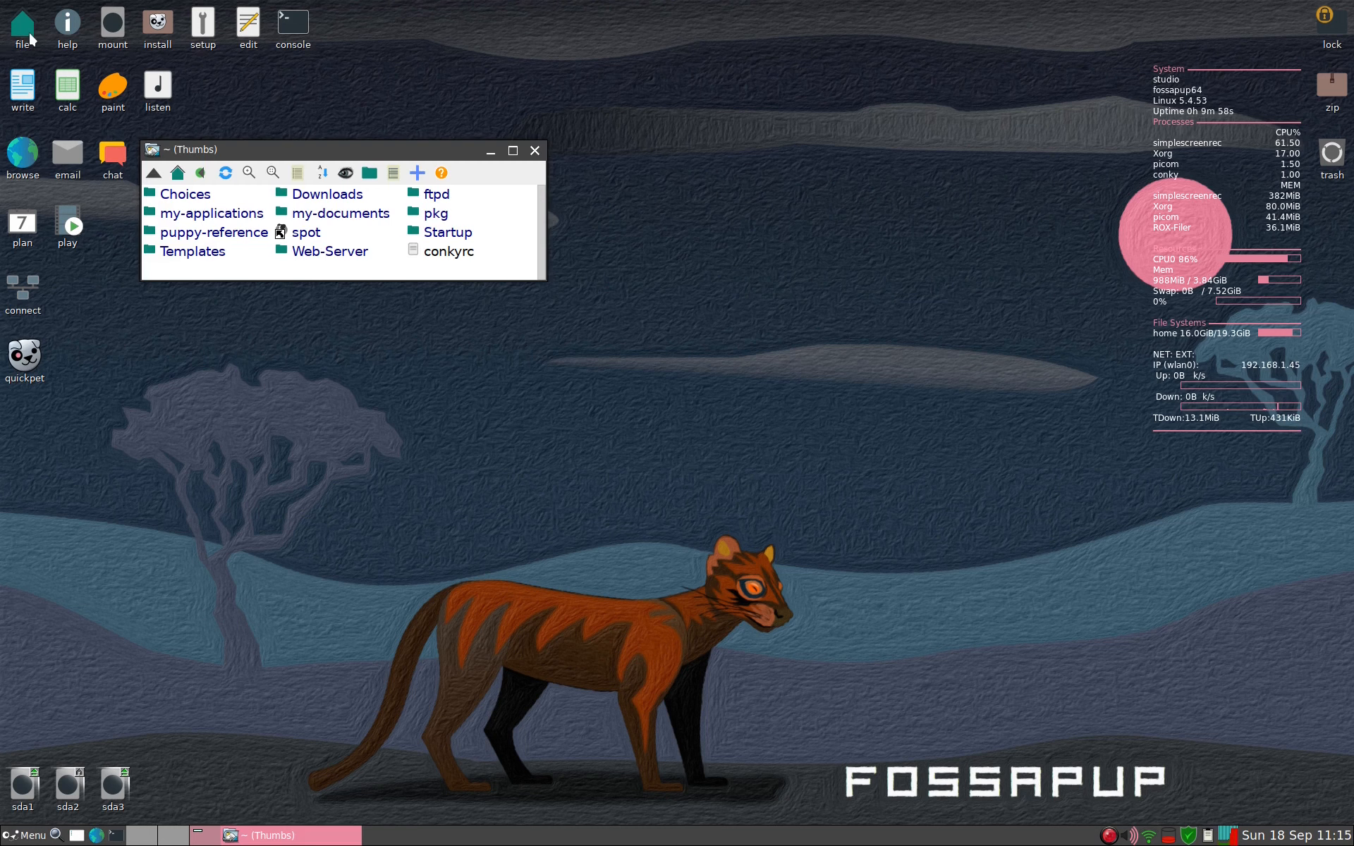
pyautogui.moveTo(254, 149); pyautogui.dragTo(769, 254)
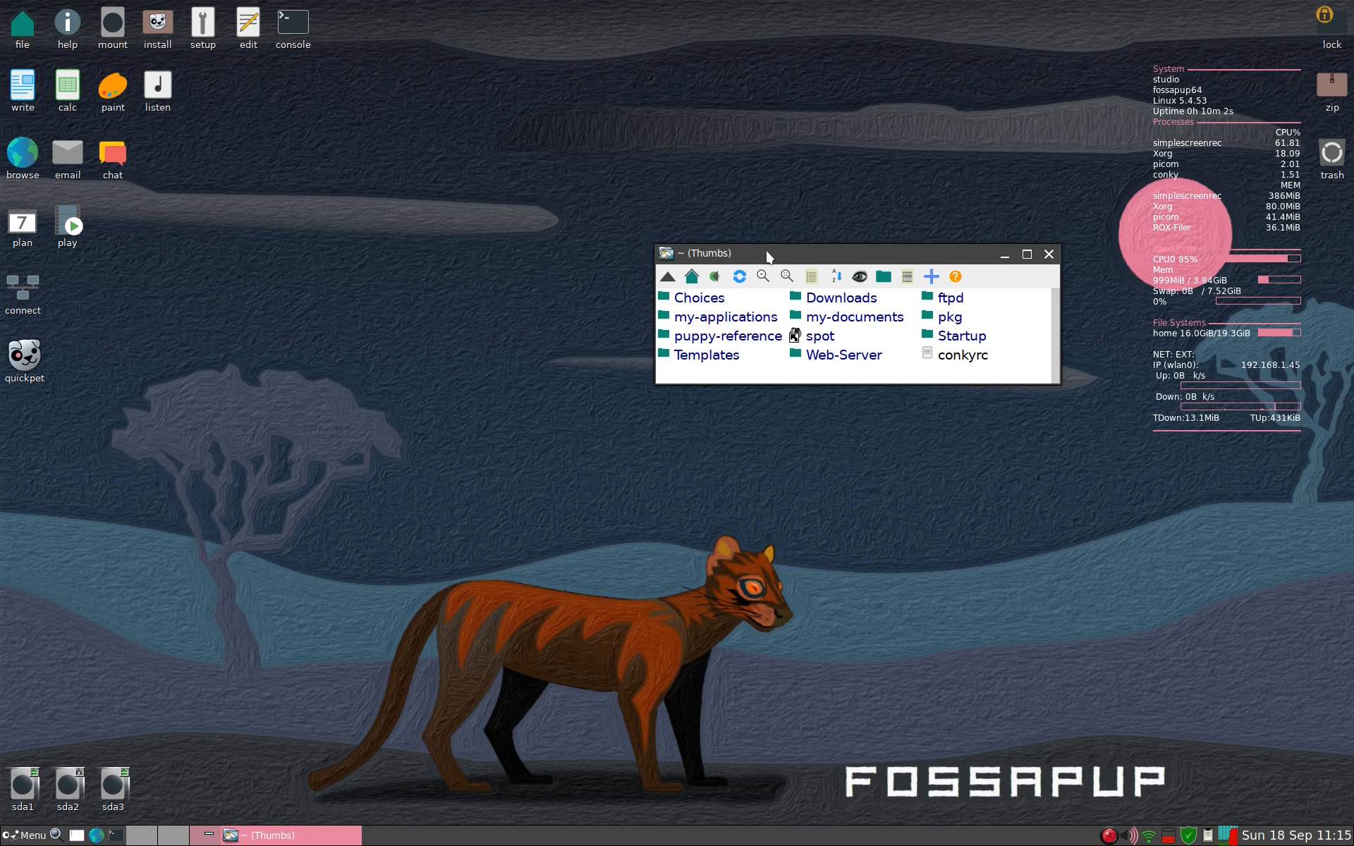
pyautogui.hotkey('ctrl', 'h')
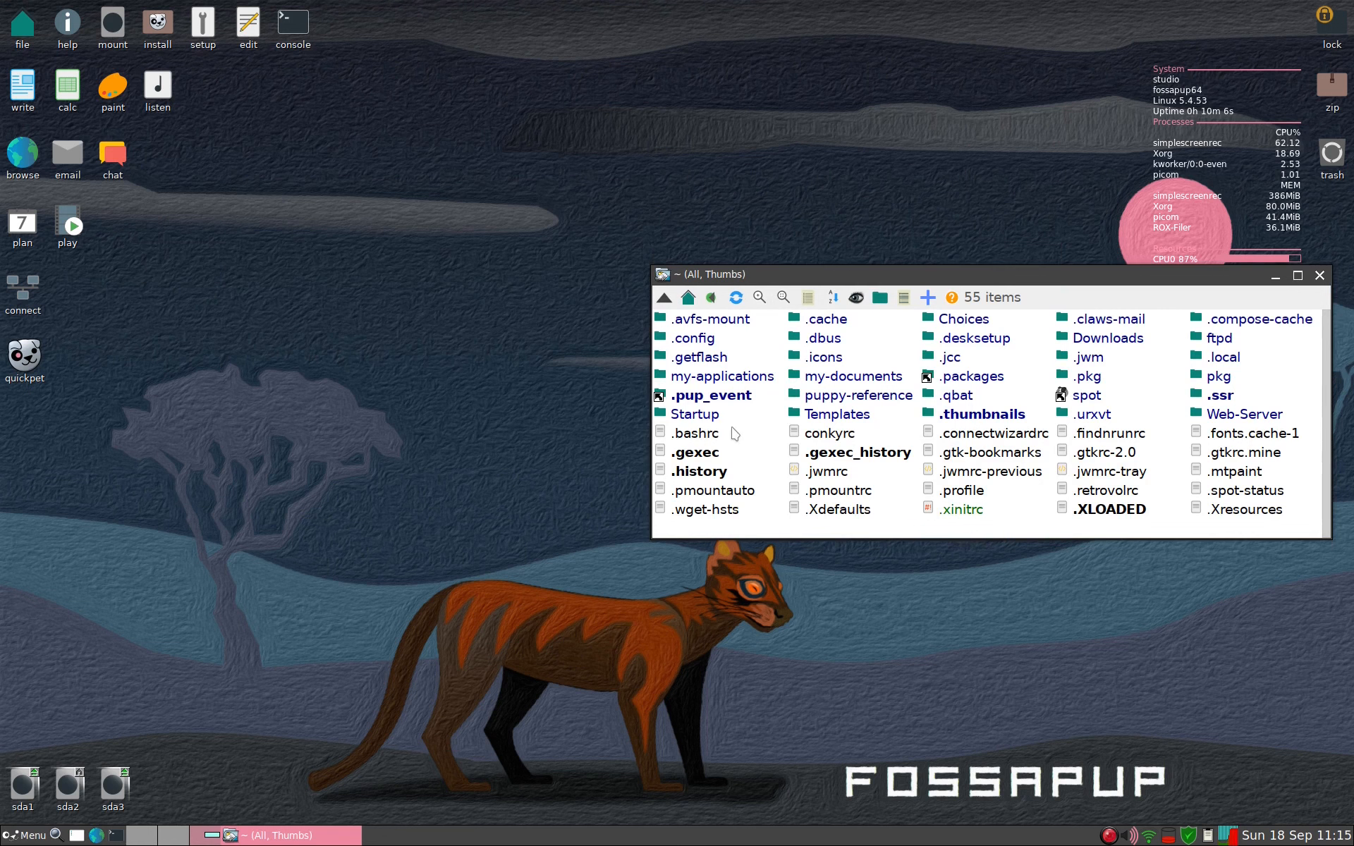
pyautogui.click(698, 415)
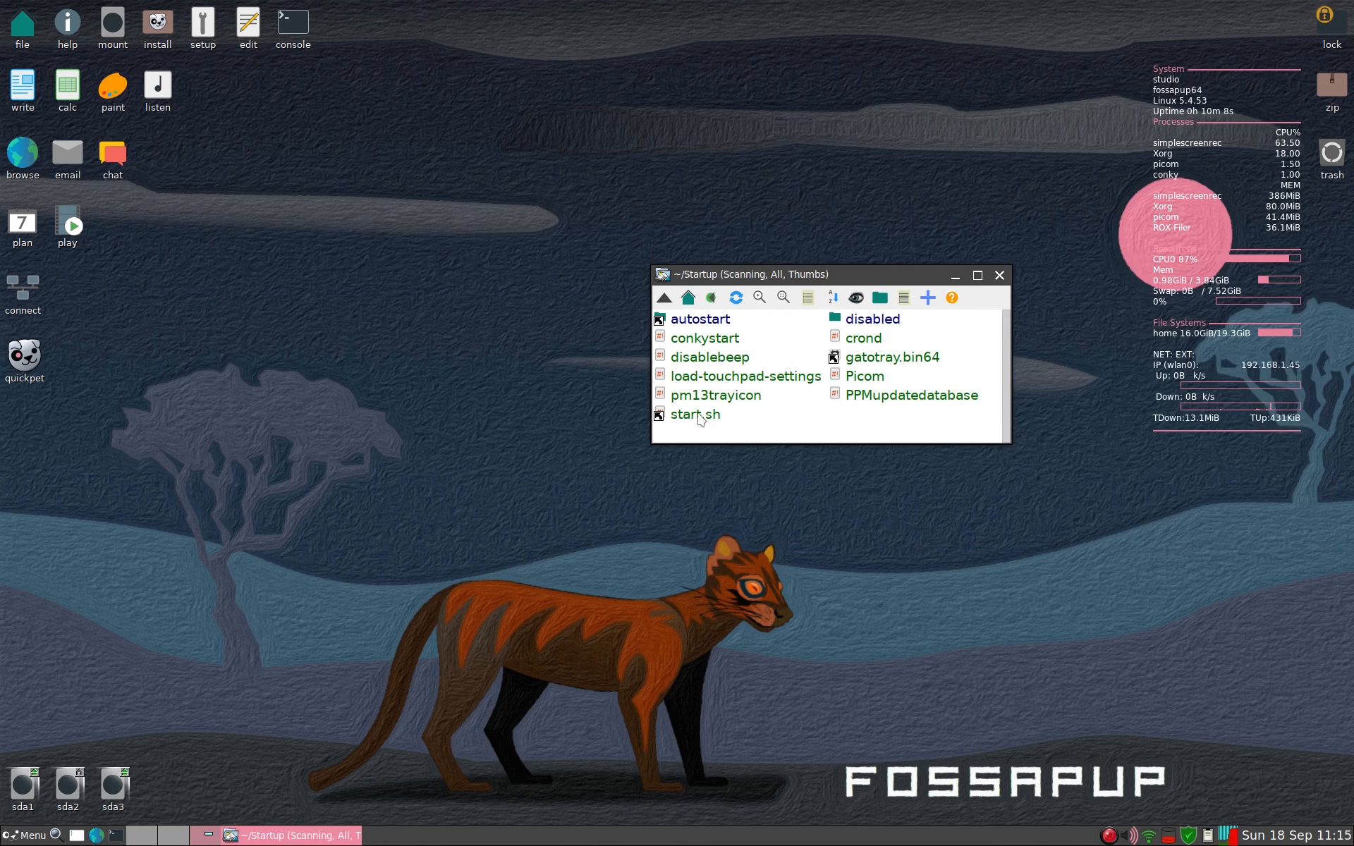
pyautogui.moveTo(789, 276); pyautogui.dragTo(885, 261)
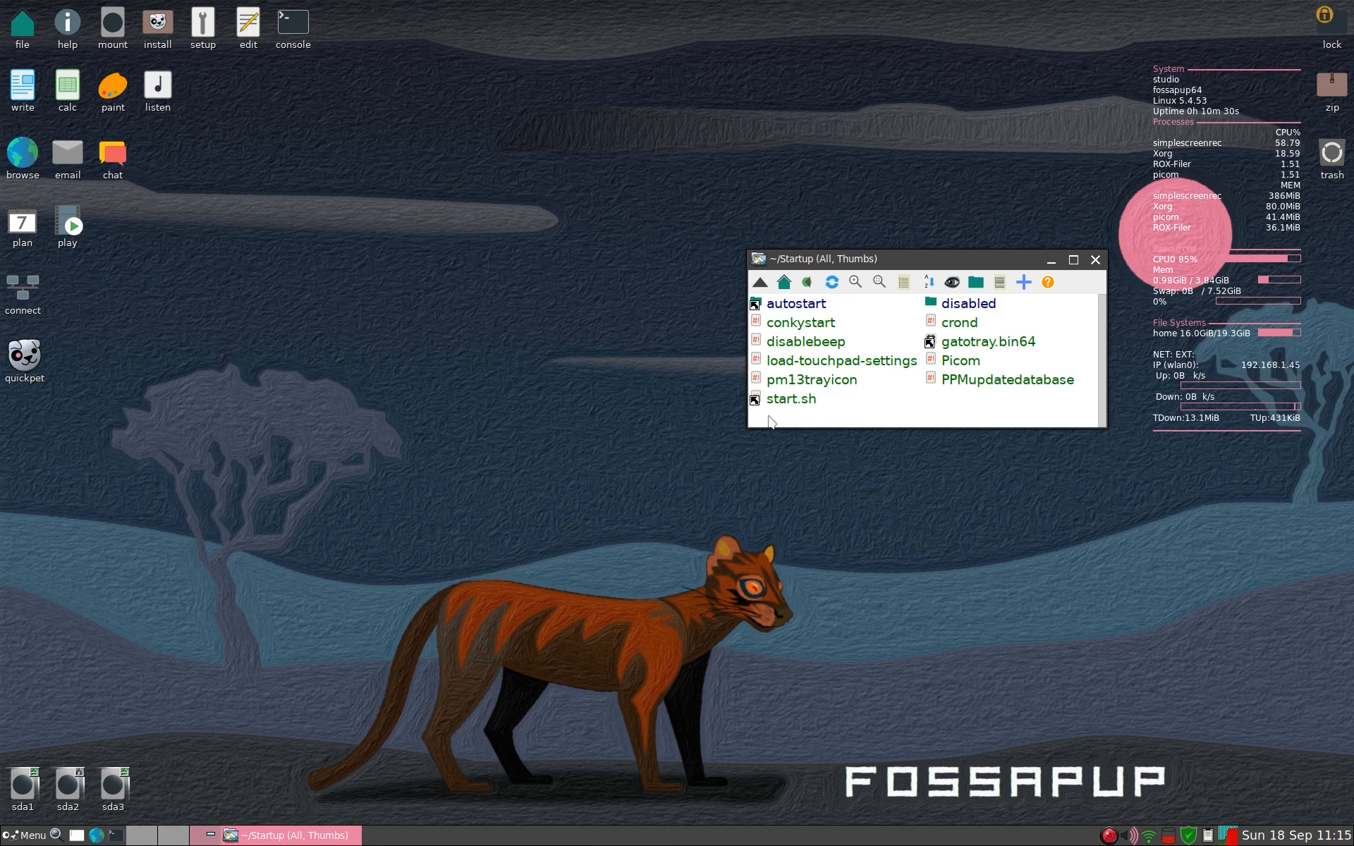
# Move the conkystart script from the Startup folder to the trash.
pyautogui.moveTo(813, 405)
pyautogui.rightClick(810, 328)
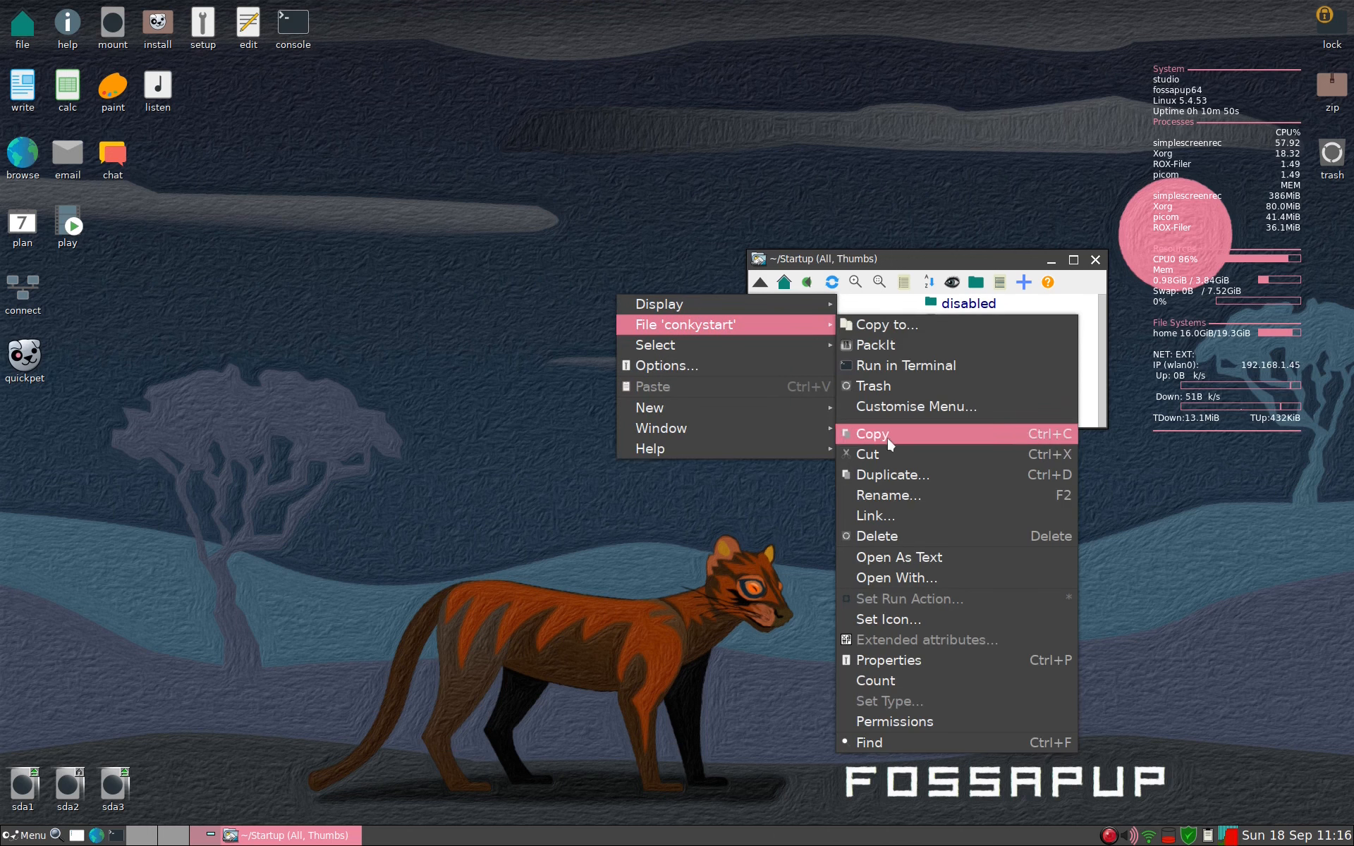
pyautogui.click(874, 386)
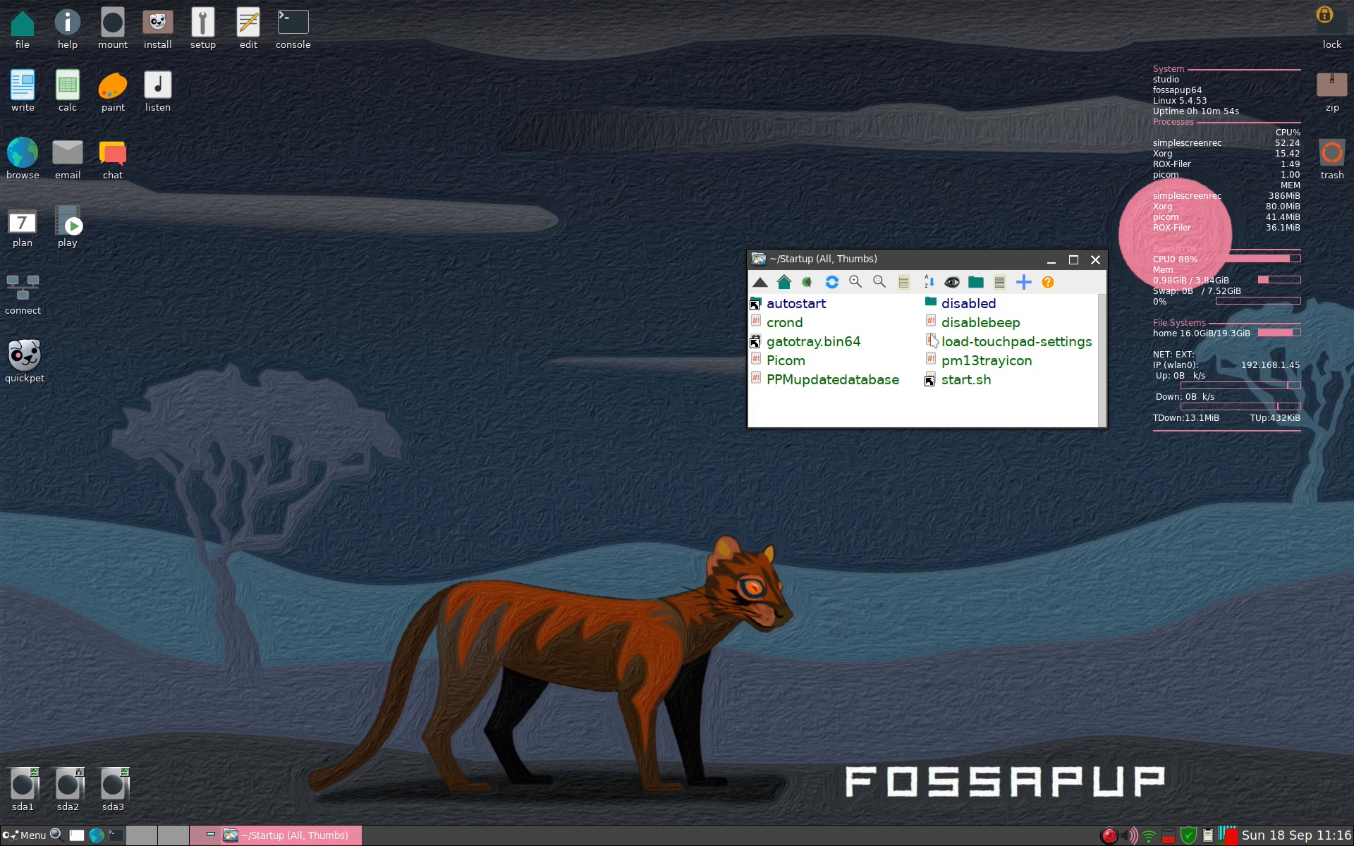
pyautogui.moveTo(976, 259); pyautogui.dragTo(907, 266)
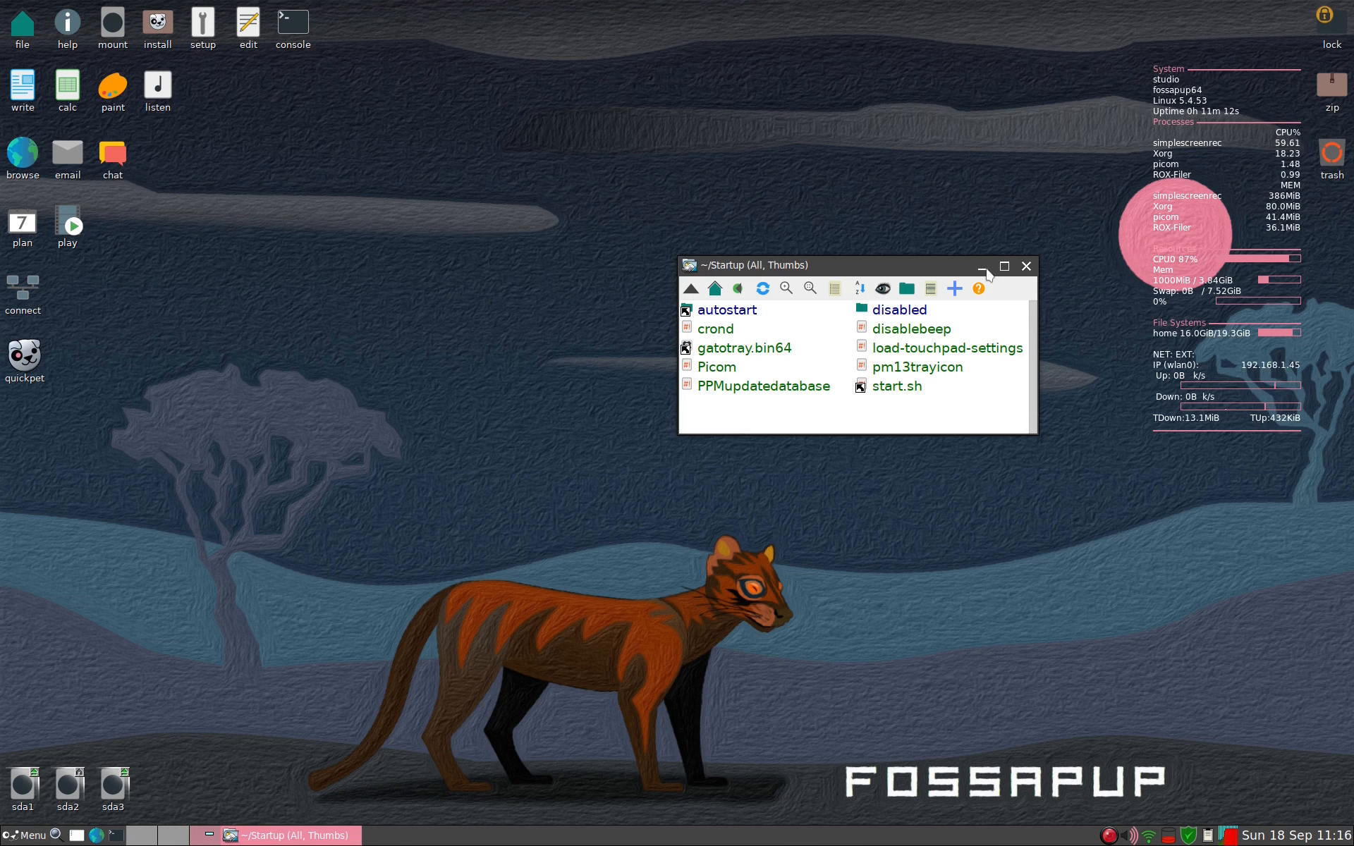
# Move the disablebeep and load-touchpad-settings scripts from the Startup folder to the trash.
pyautogui.rightClick(913, 335)
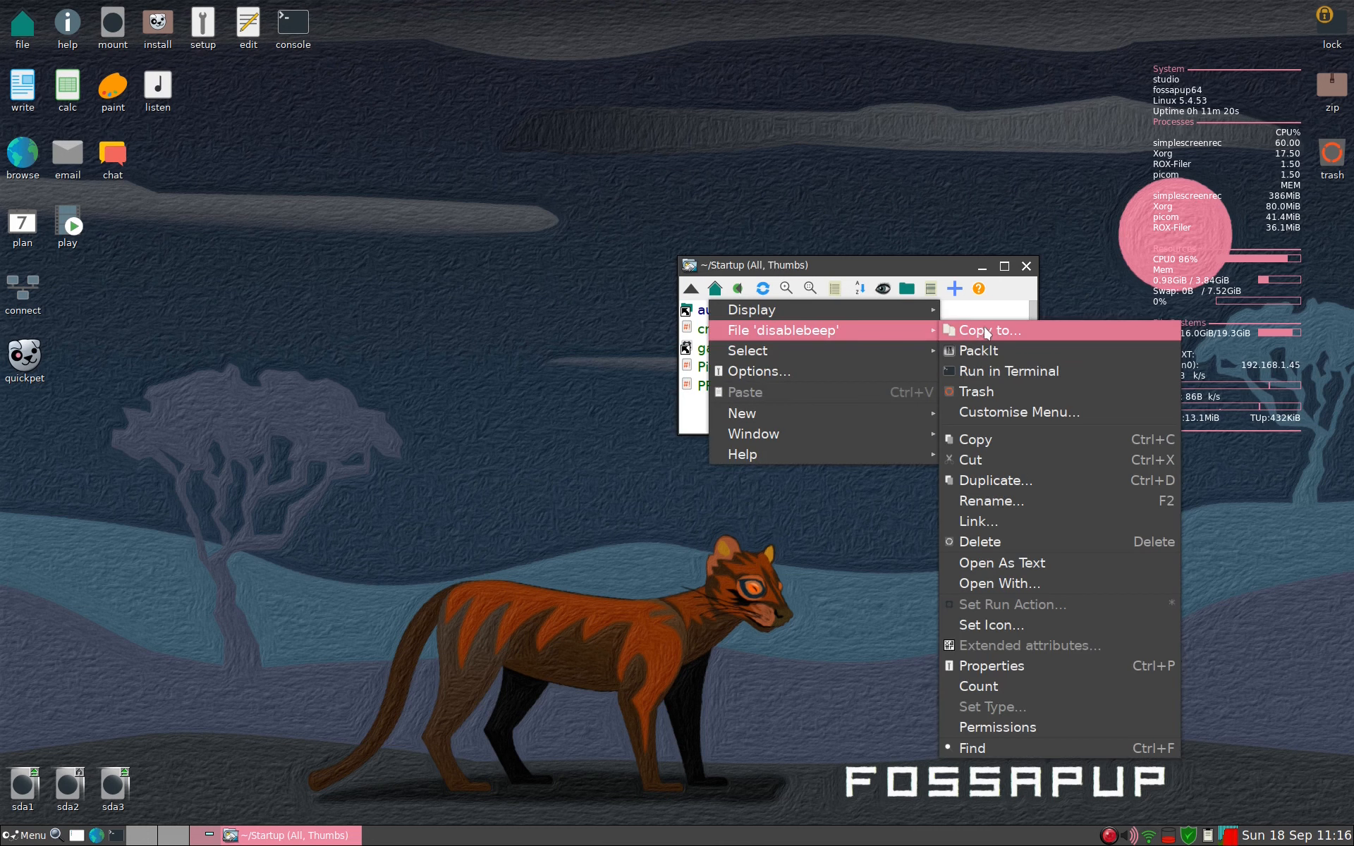
pyautogui.click(989, 392)
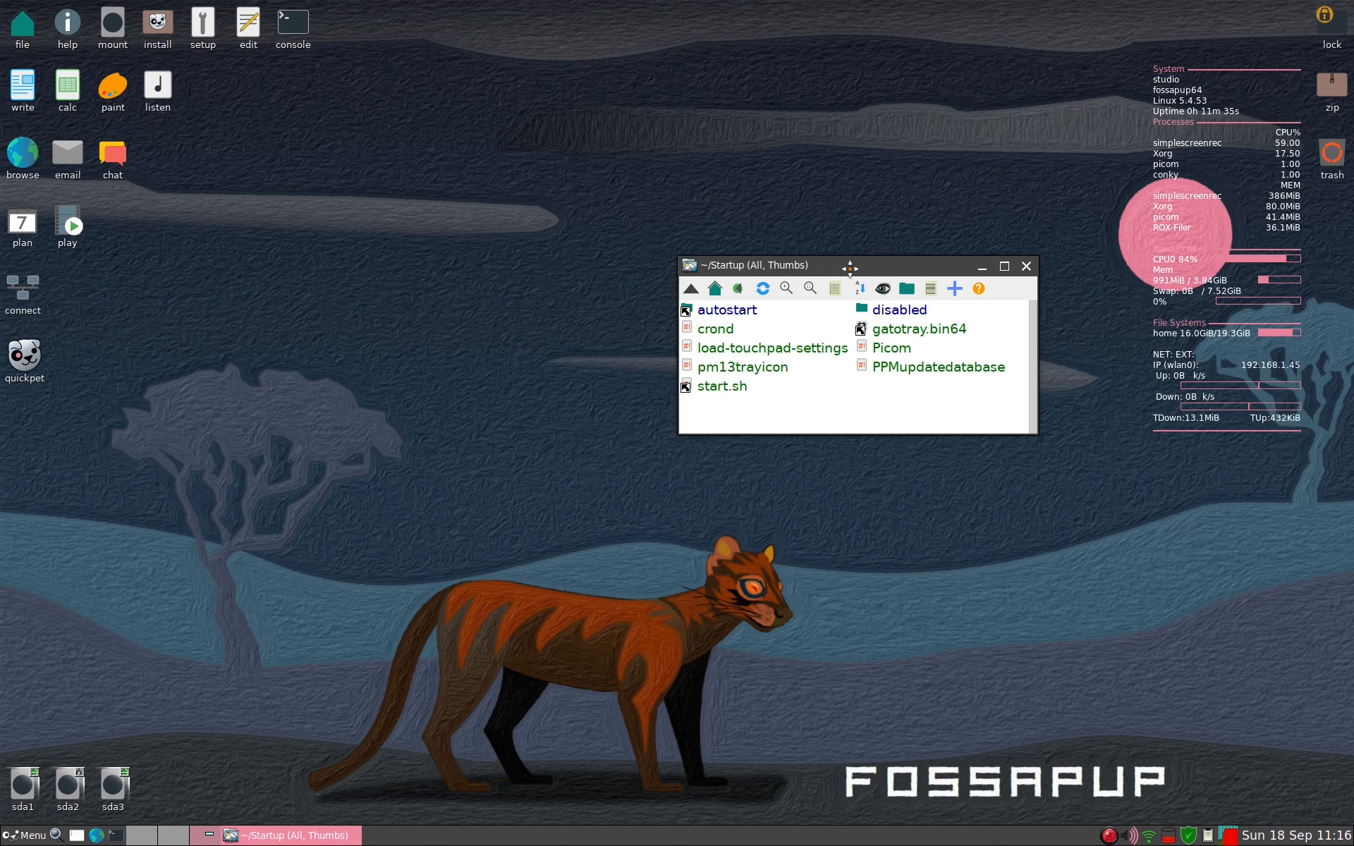
pyautogui.moveTo(849, 267); pyautogui.dragTo(850, 295)
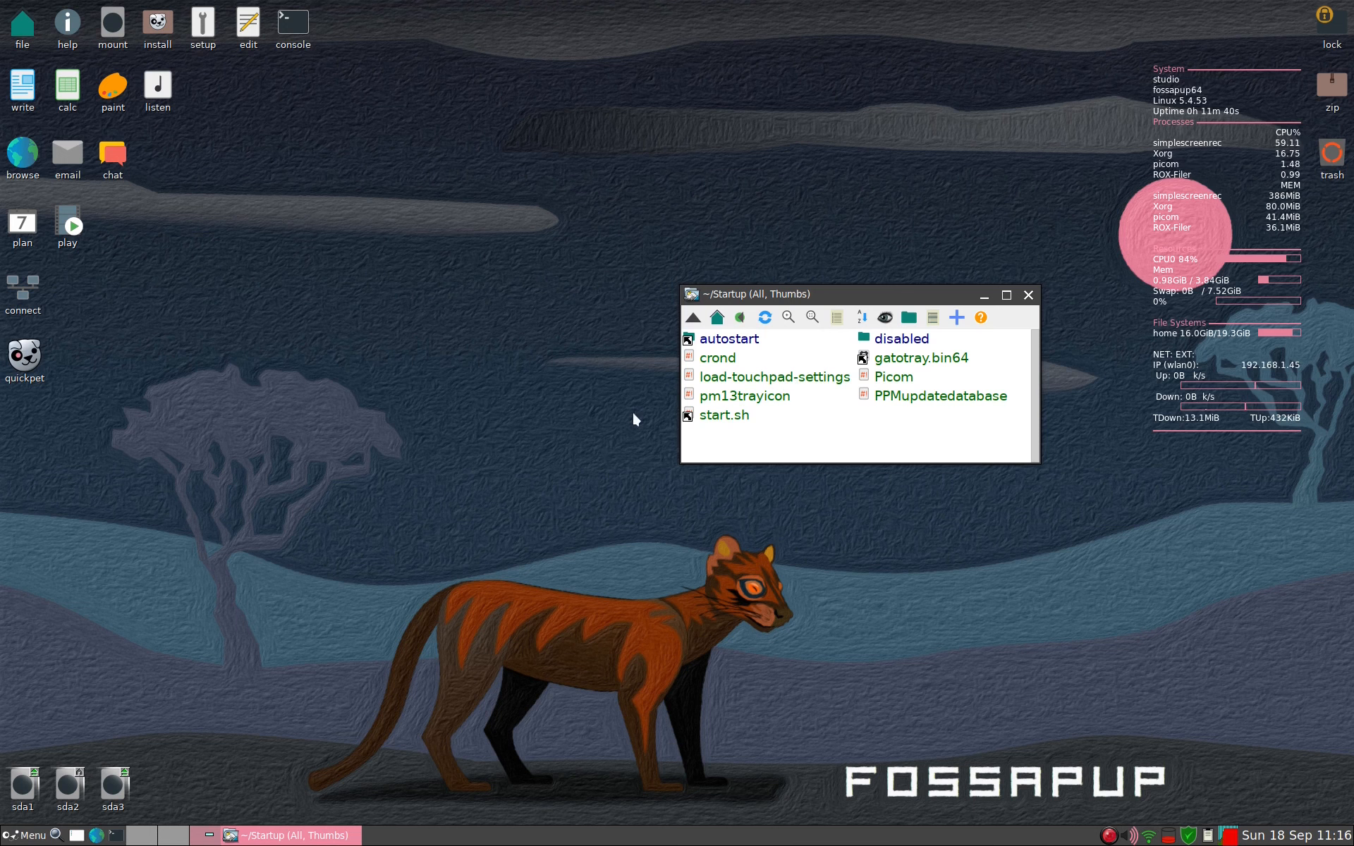
pyautogui.rightClick(766, 380)
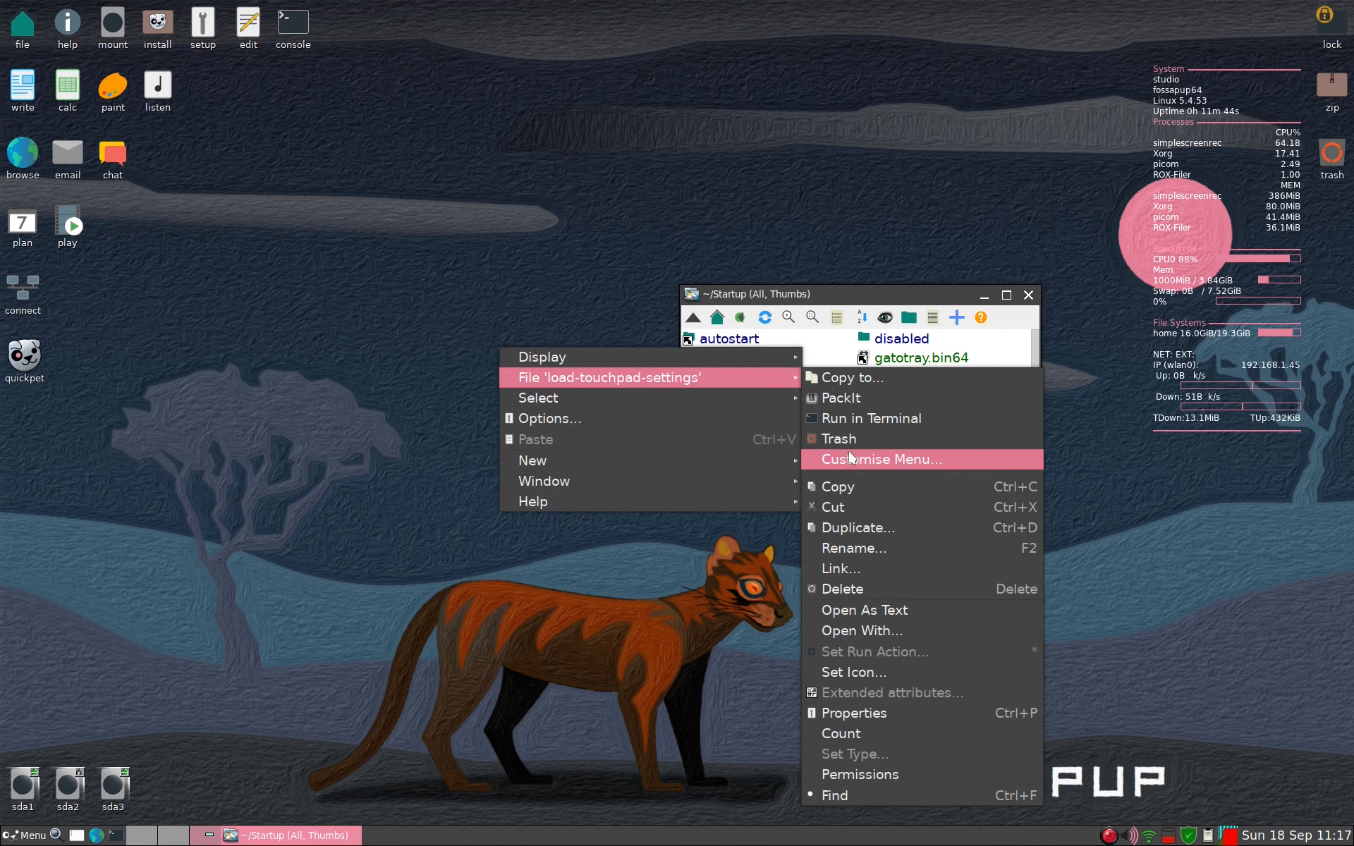
pyautogui.click(849, 442)
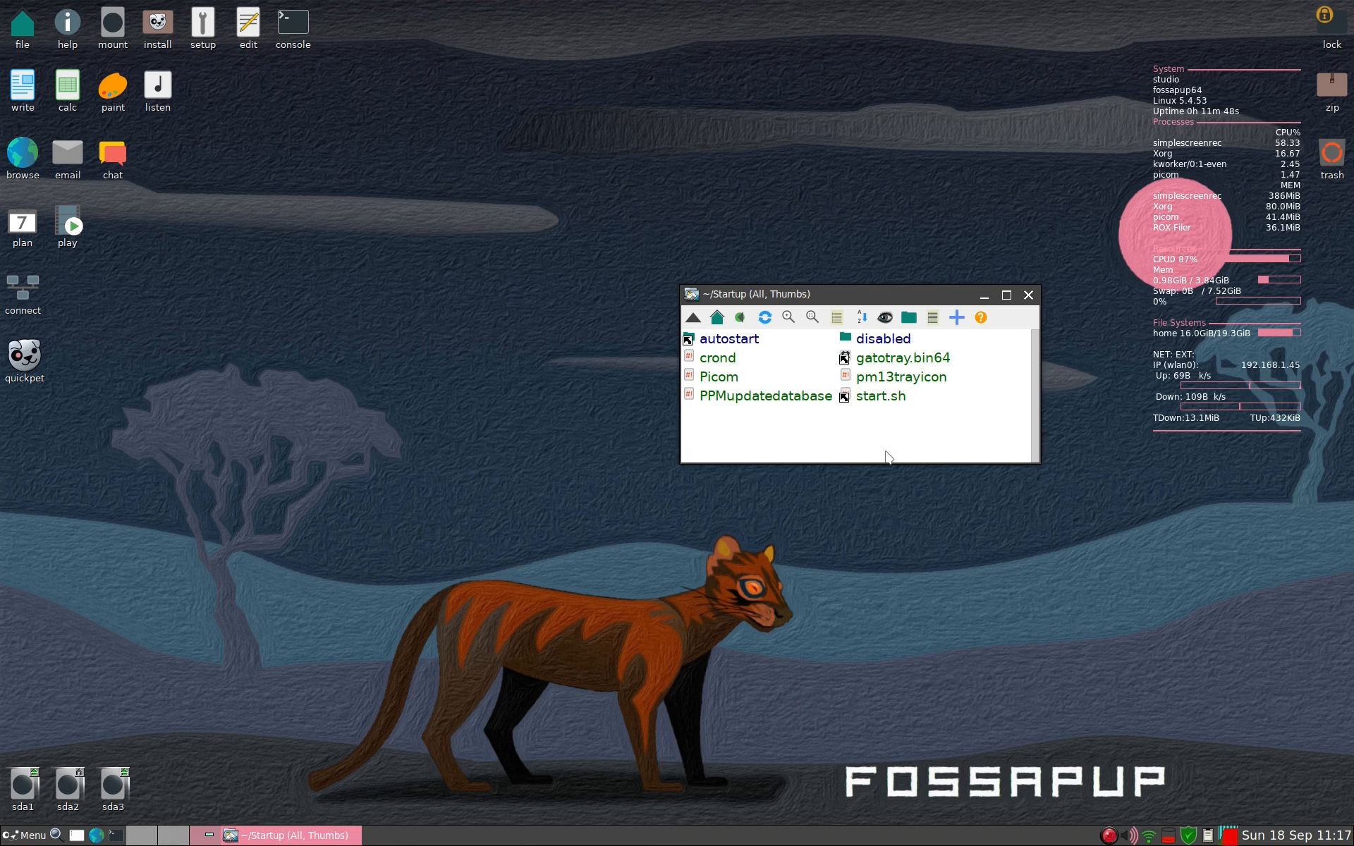
# Check the autostart link inside Startup, and open the .config/autostart folder from the home directory.
pyautogui.click(756, 345)
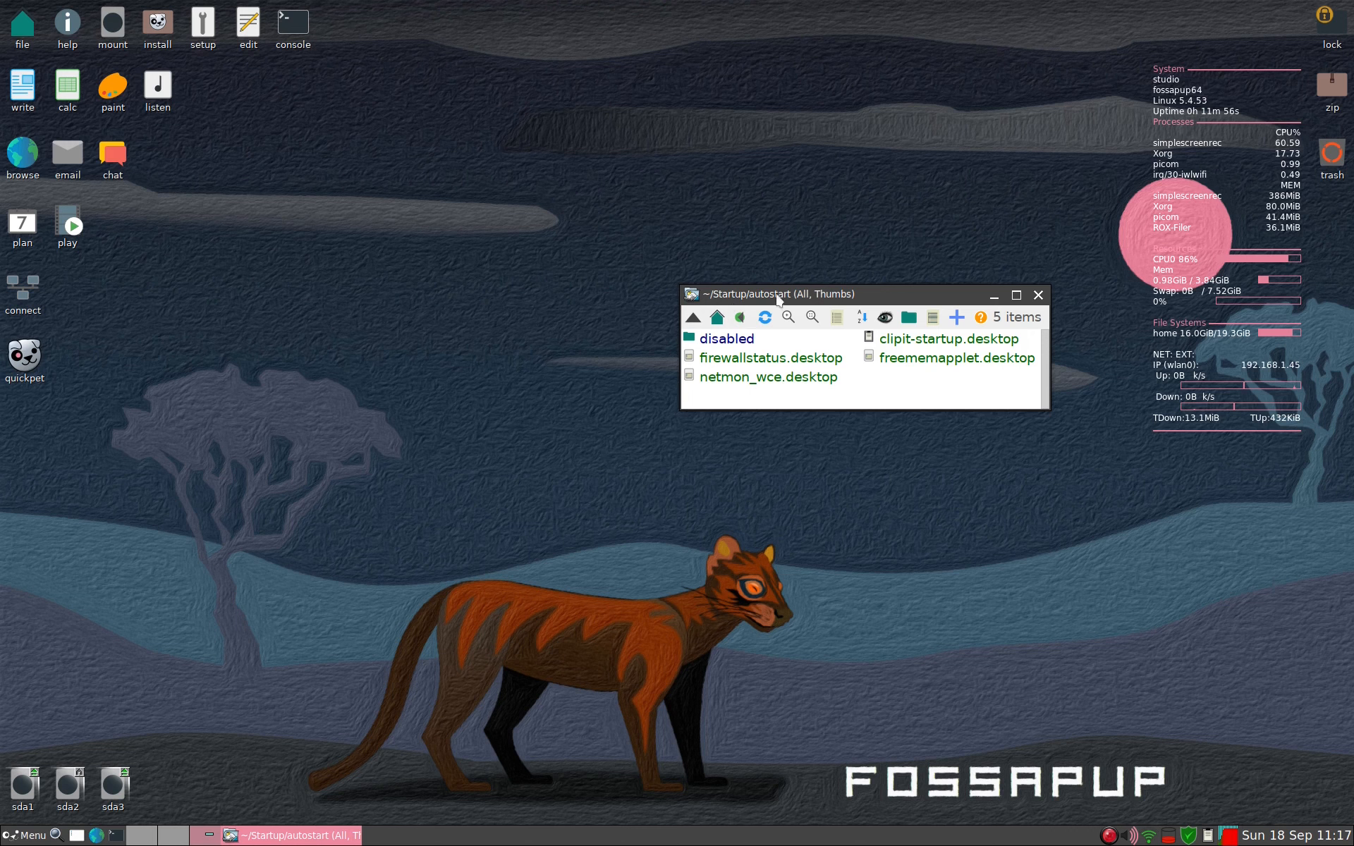
pyautogui.click(717, 317)
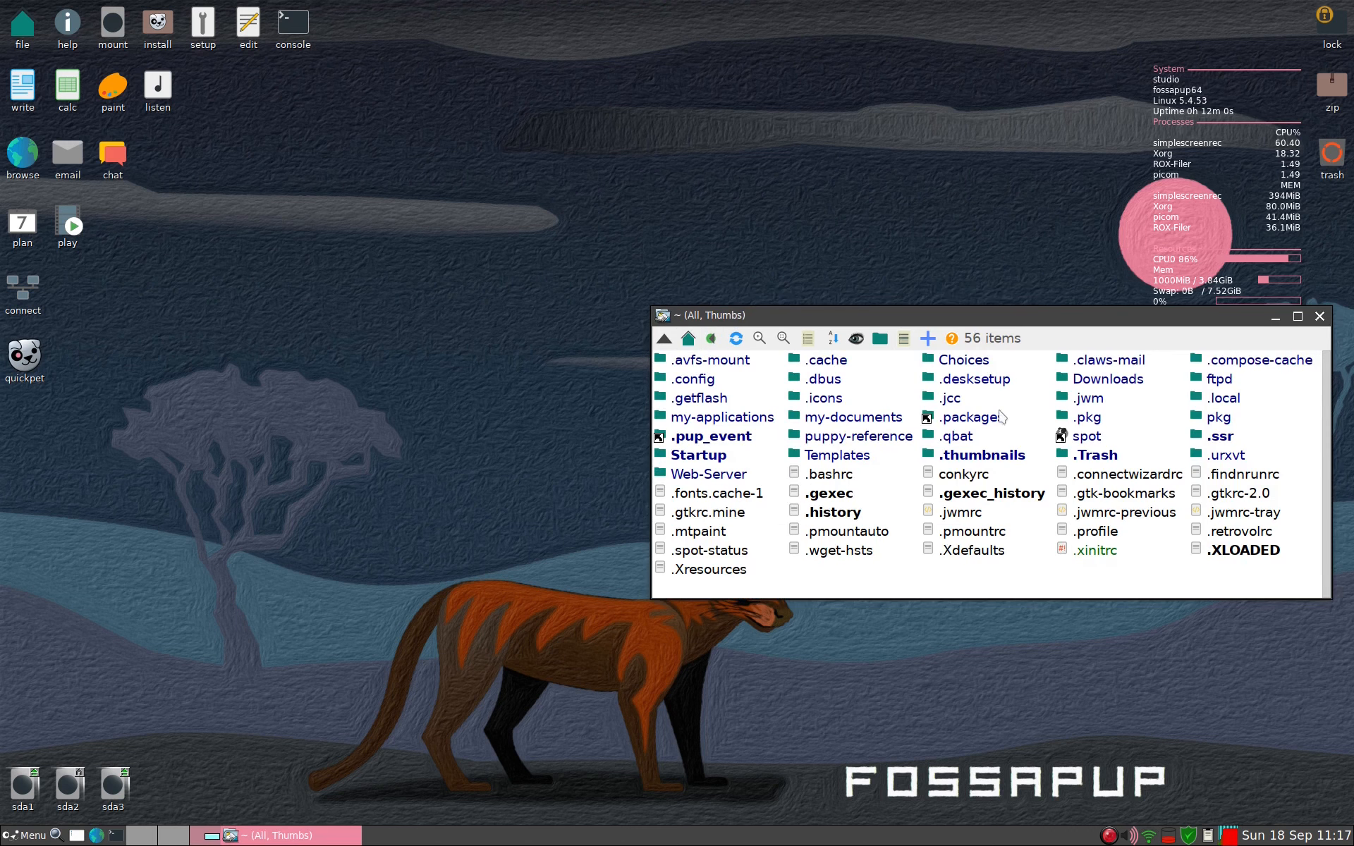
pyautogui.click(702, 385)
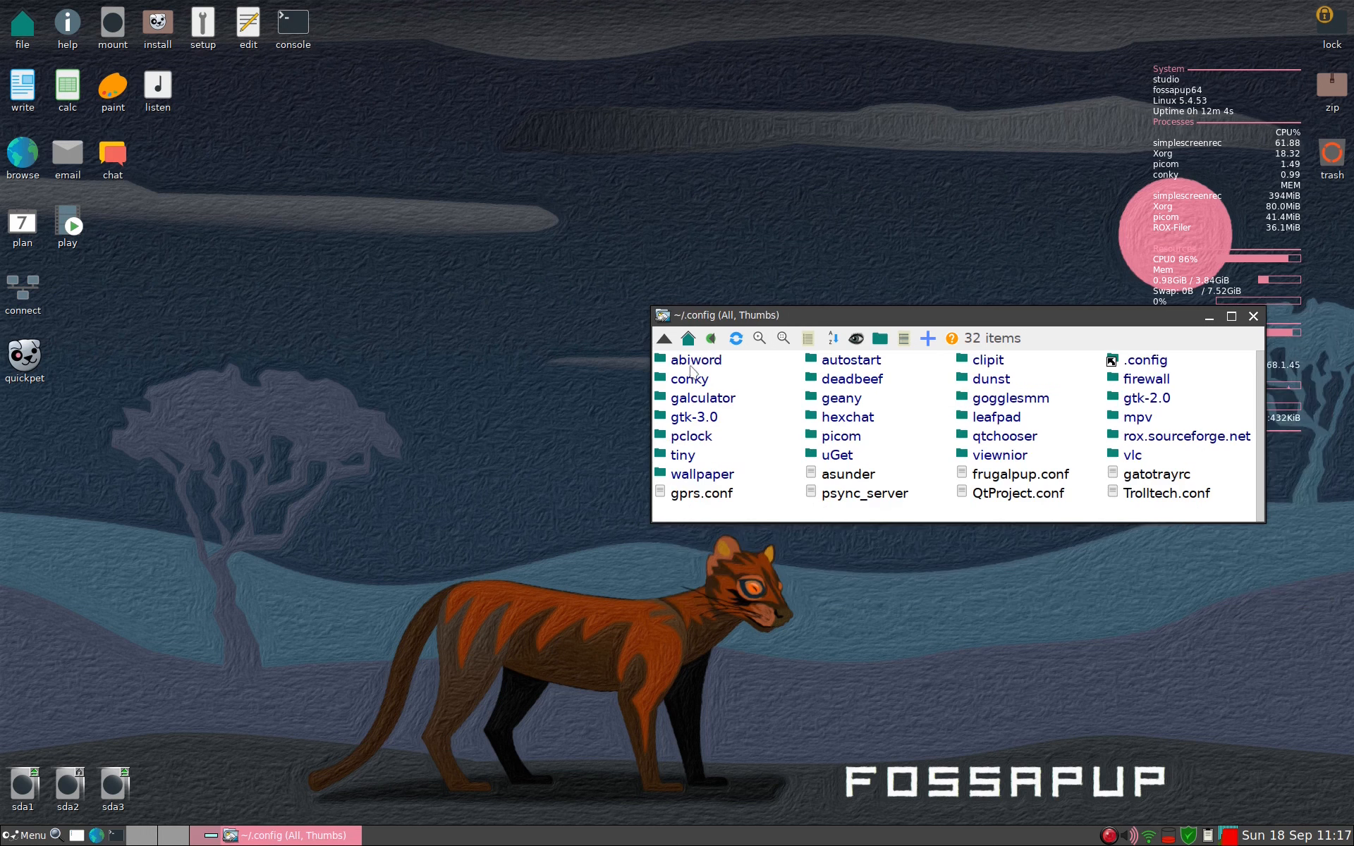
pyautogui.click(869, 363)
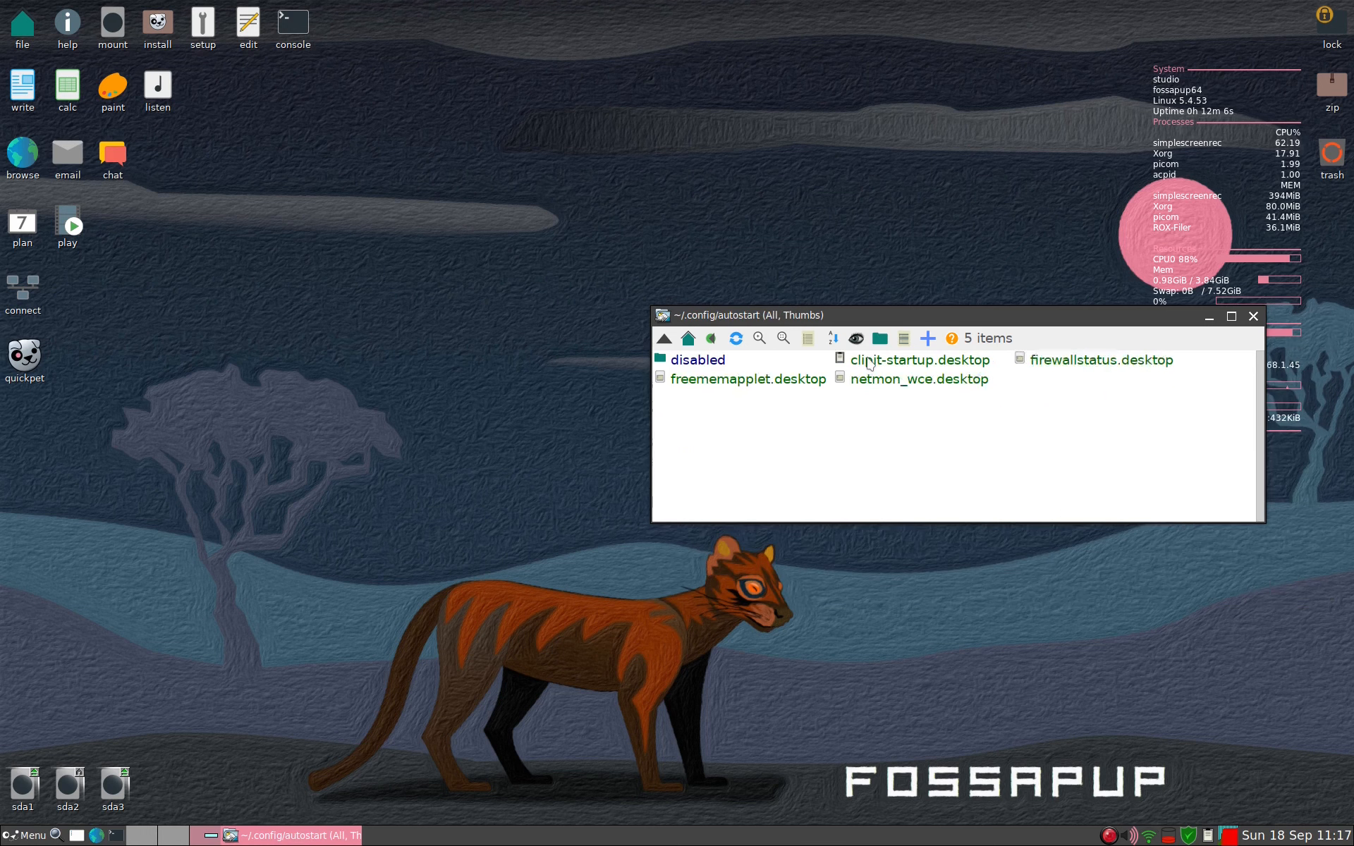
pyautogui.moveTo(822, 314); pyautogui.dragTo(790, 300)
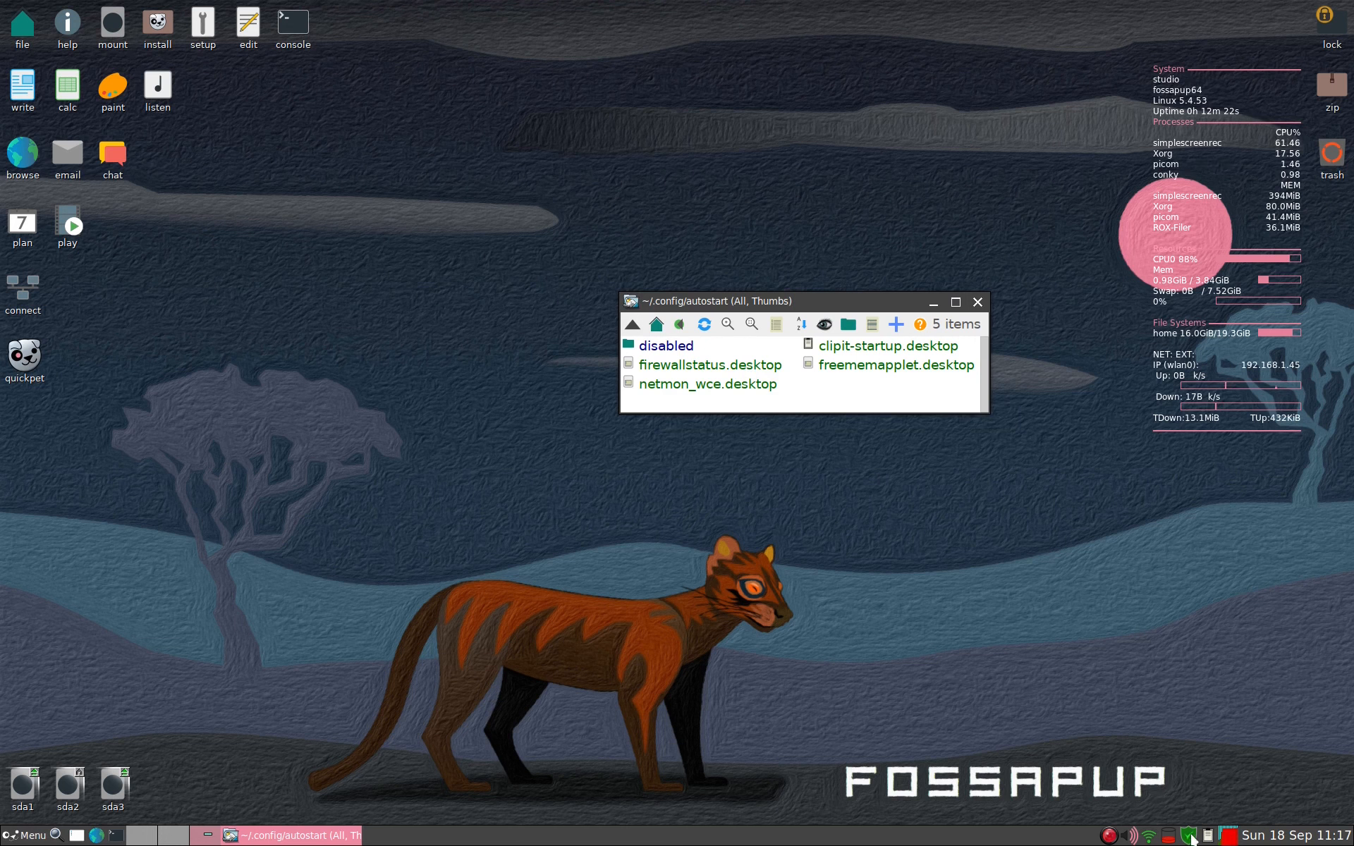
# Move firewallstatus.desktop and freememapplet.desktop from the .config/autostart folder to the trash.
pyautogui.rightClick(758, 374)
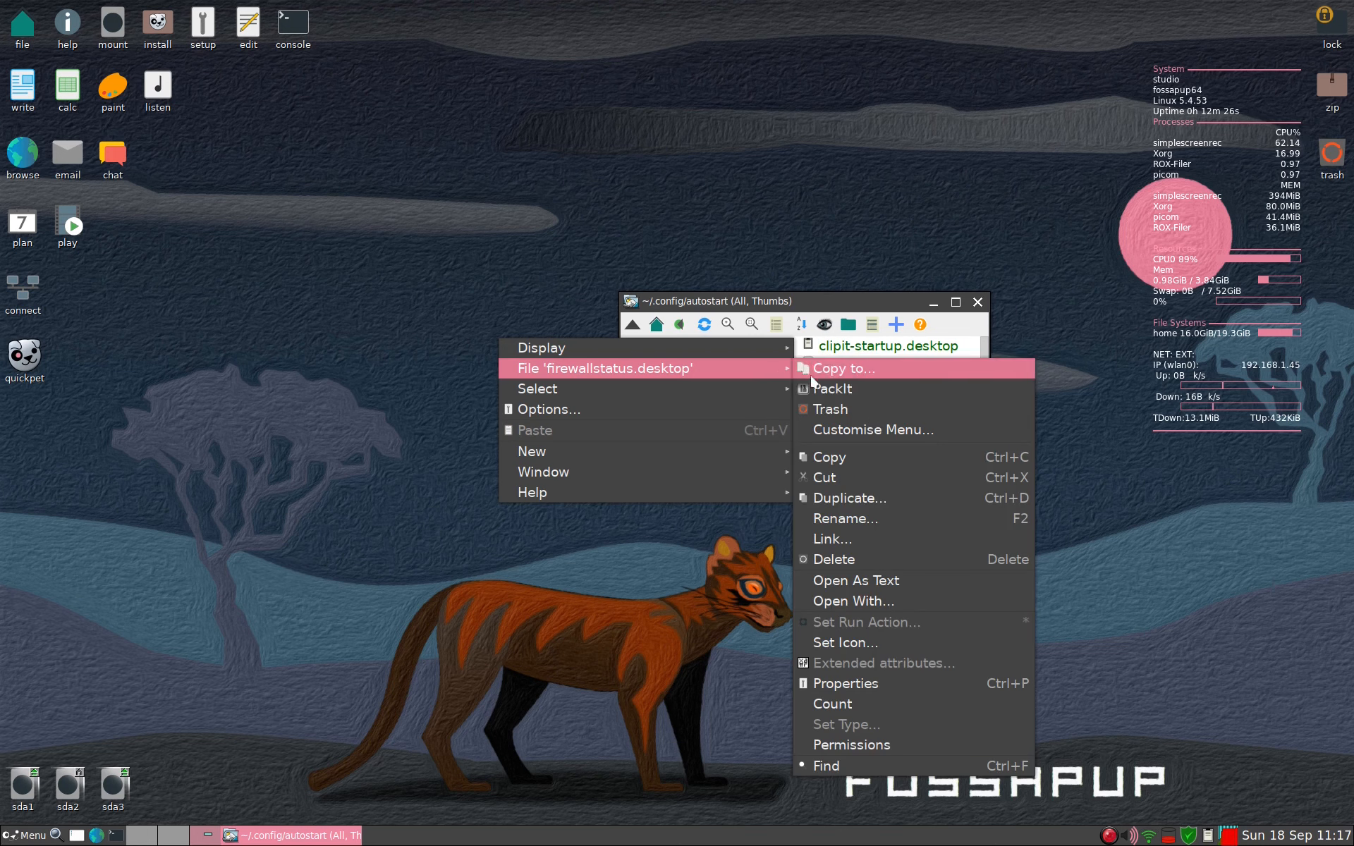
pyautogui.click(829, 418)
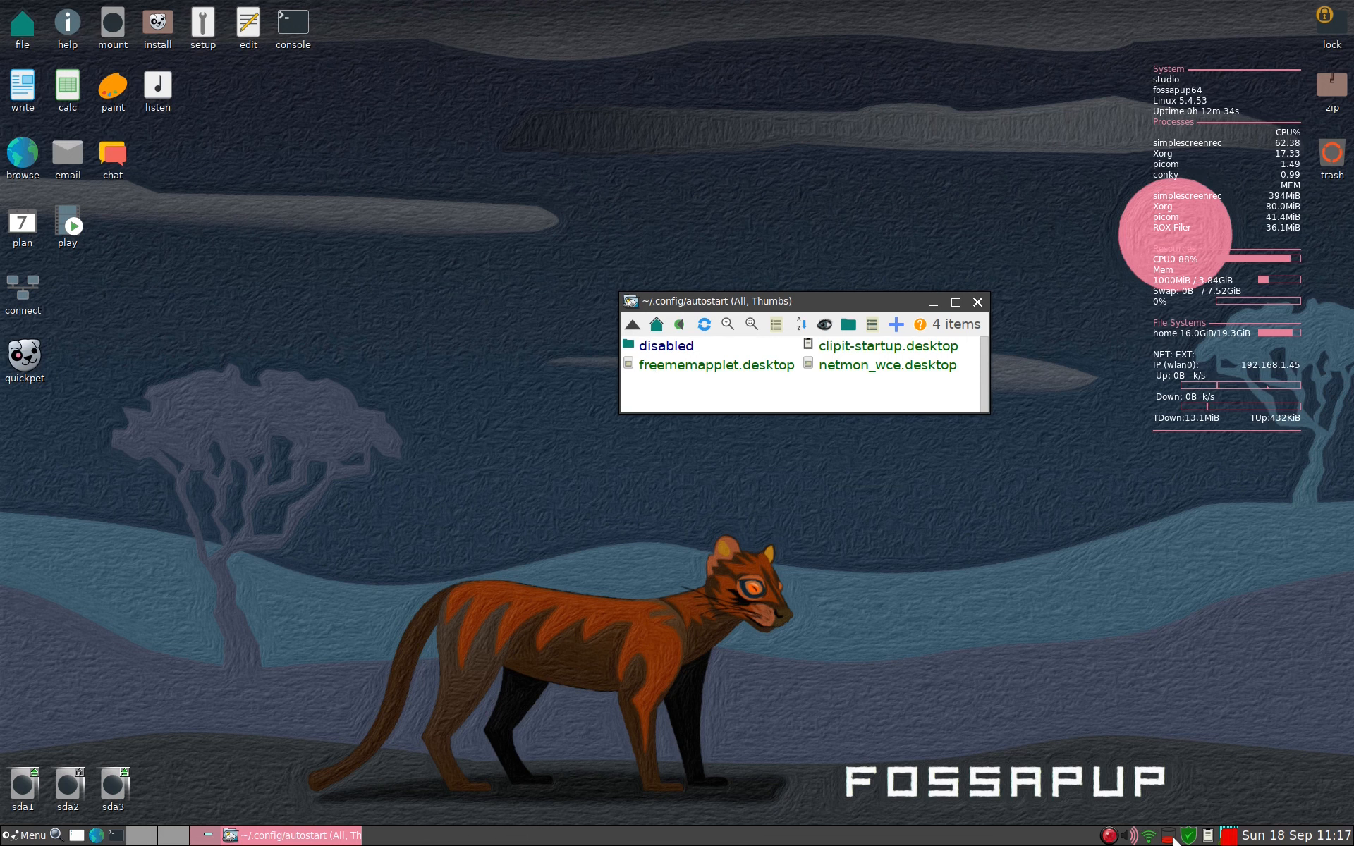
pyautogui.moveTo(1174, 839)
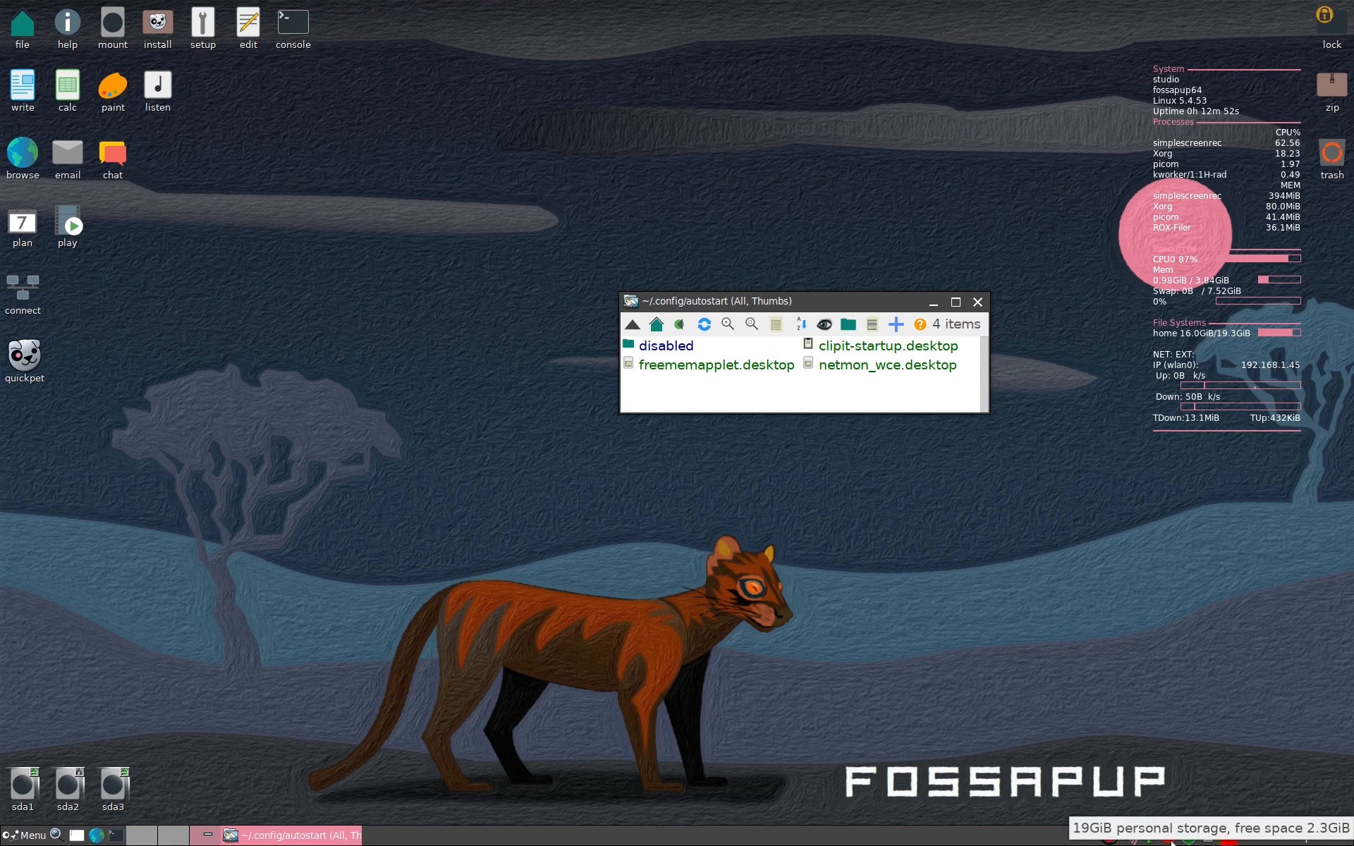
pyautogui.rightClick(748, 364)
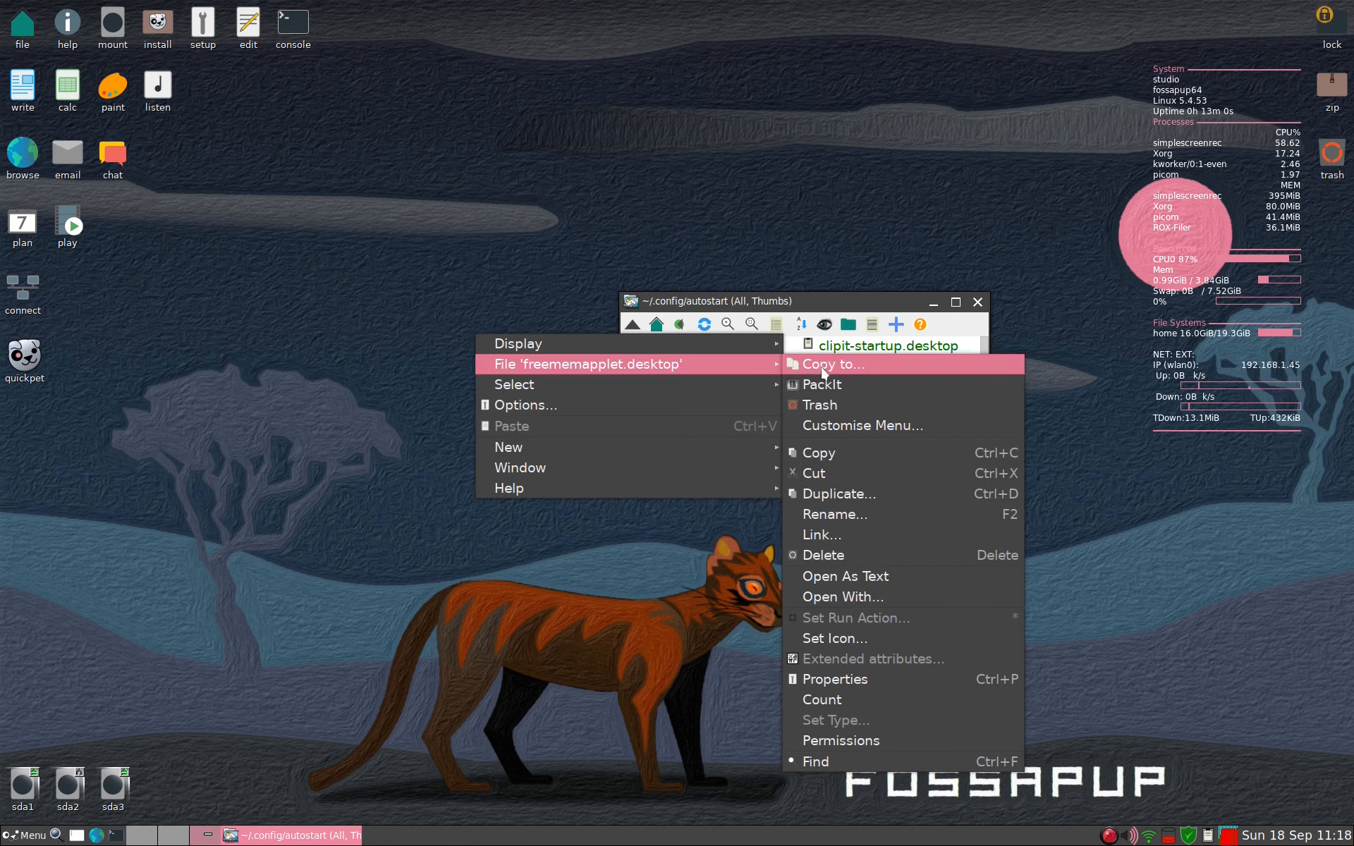
pyautogui.click(838, 407)
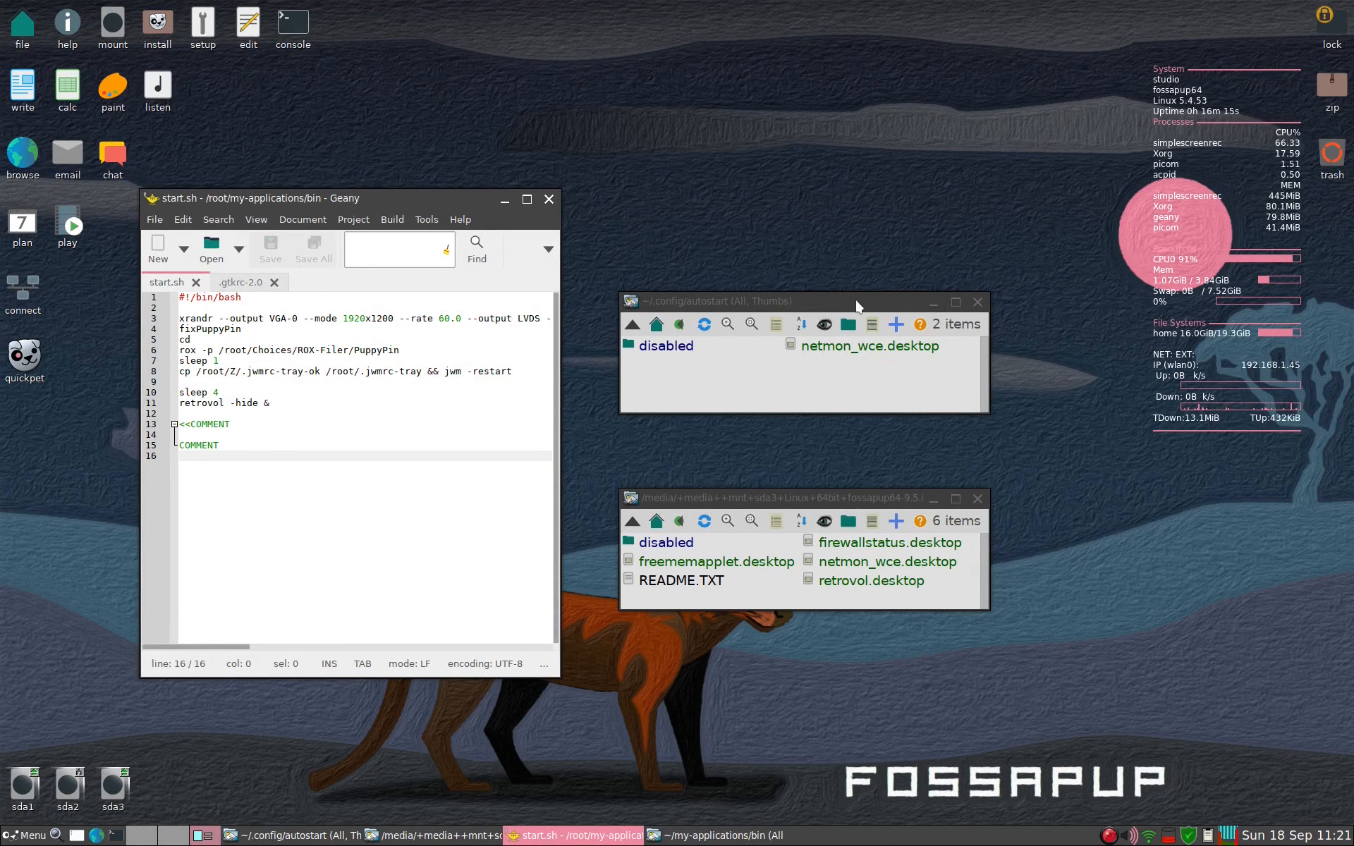
# Close the second file window, which shows the autostart folder on sda3 containing README.TXT.
pyautogui.click(857, 306)
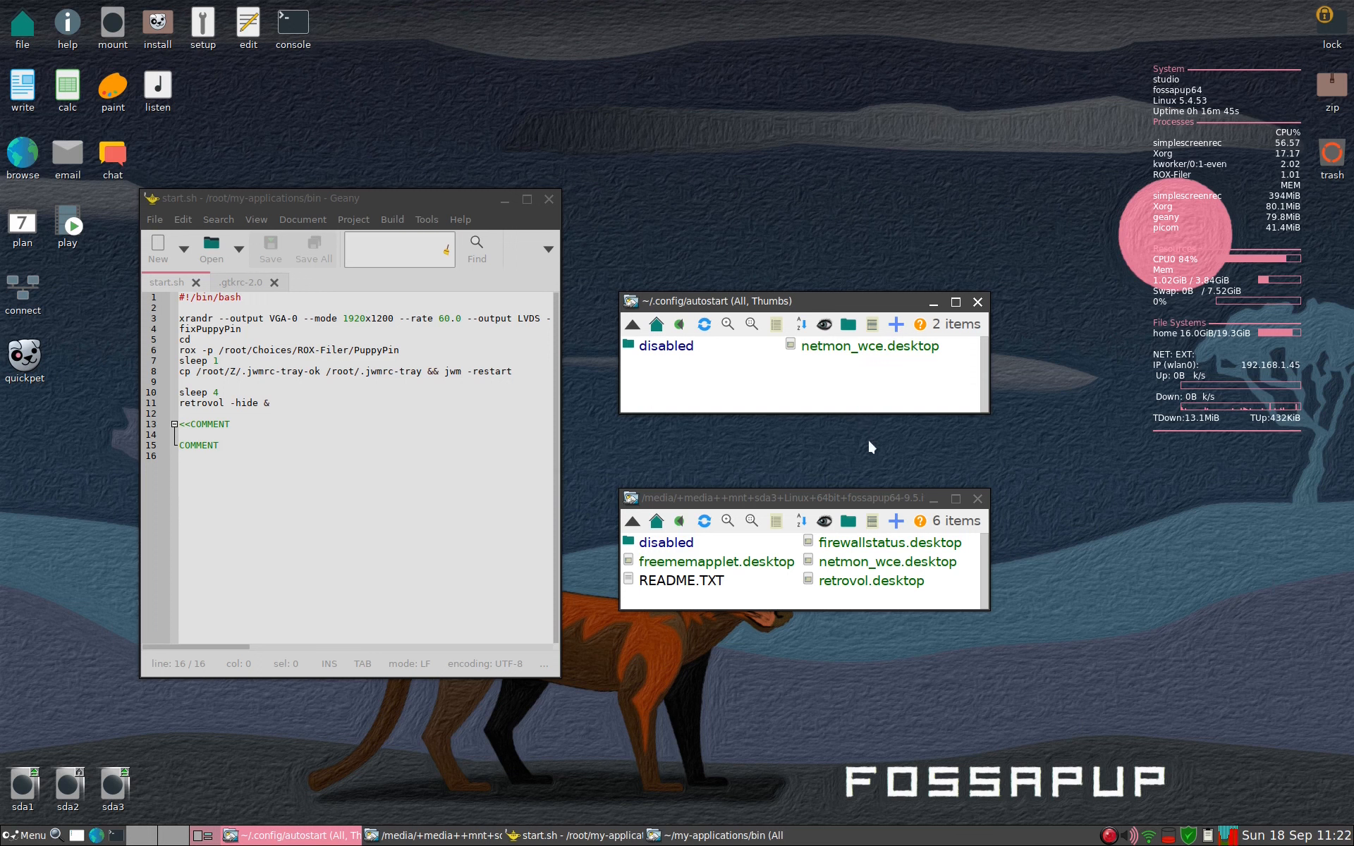
pyautogui.click(976, 505)
pyautogui.click(978, 499)
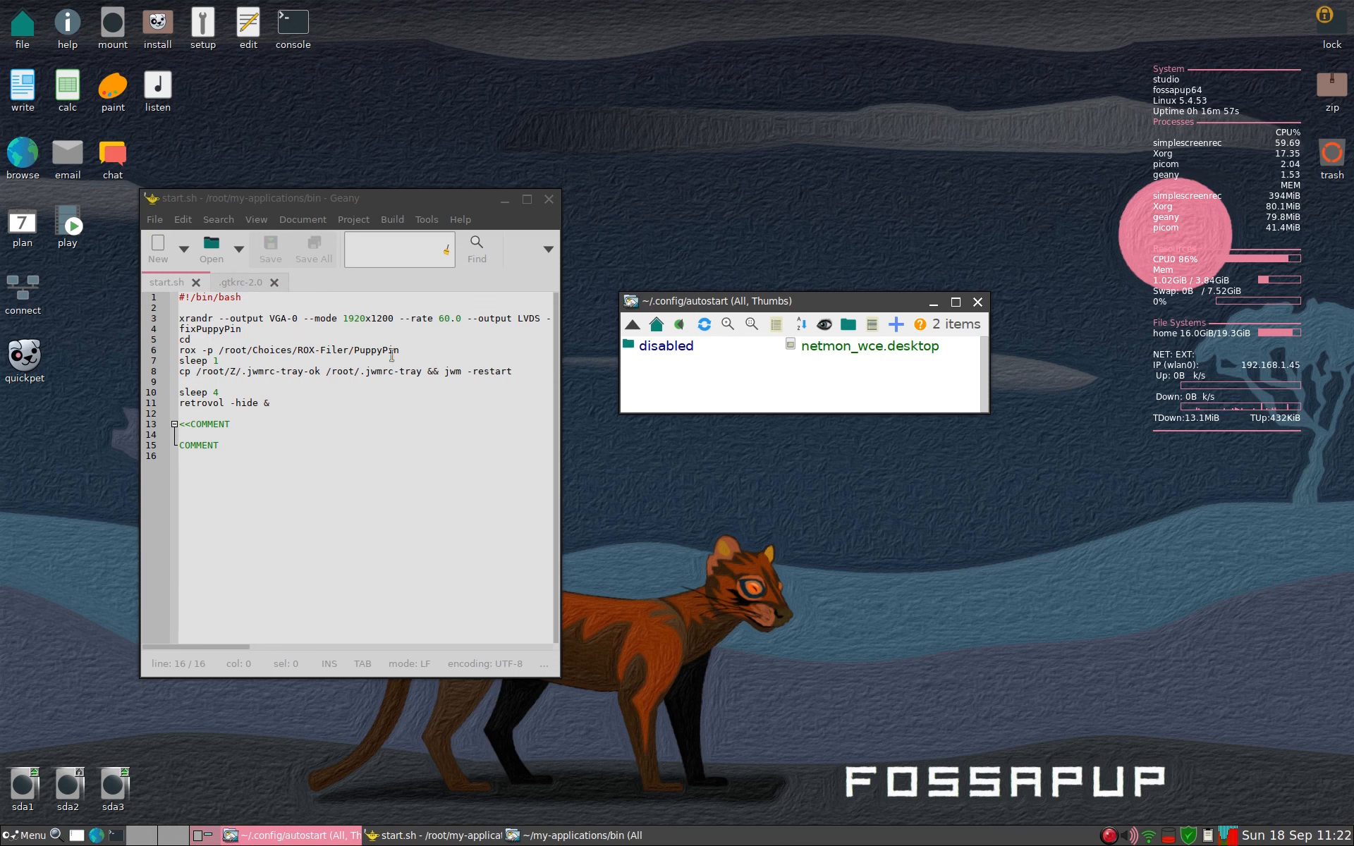
# Examine the xrandr line of start.sh in Geany and the icons in the system tray.
pyautogui.click(251, 318)
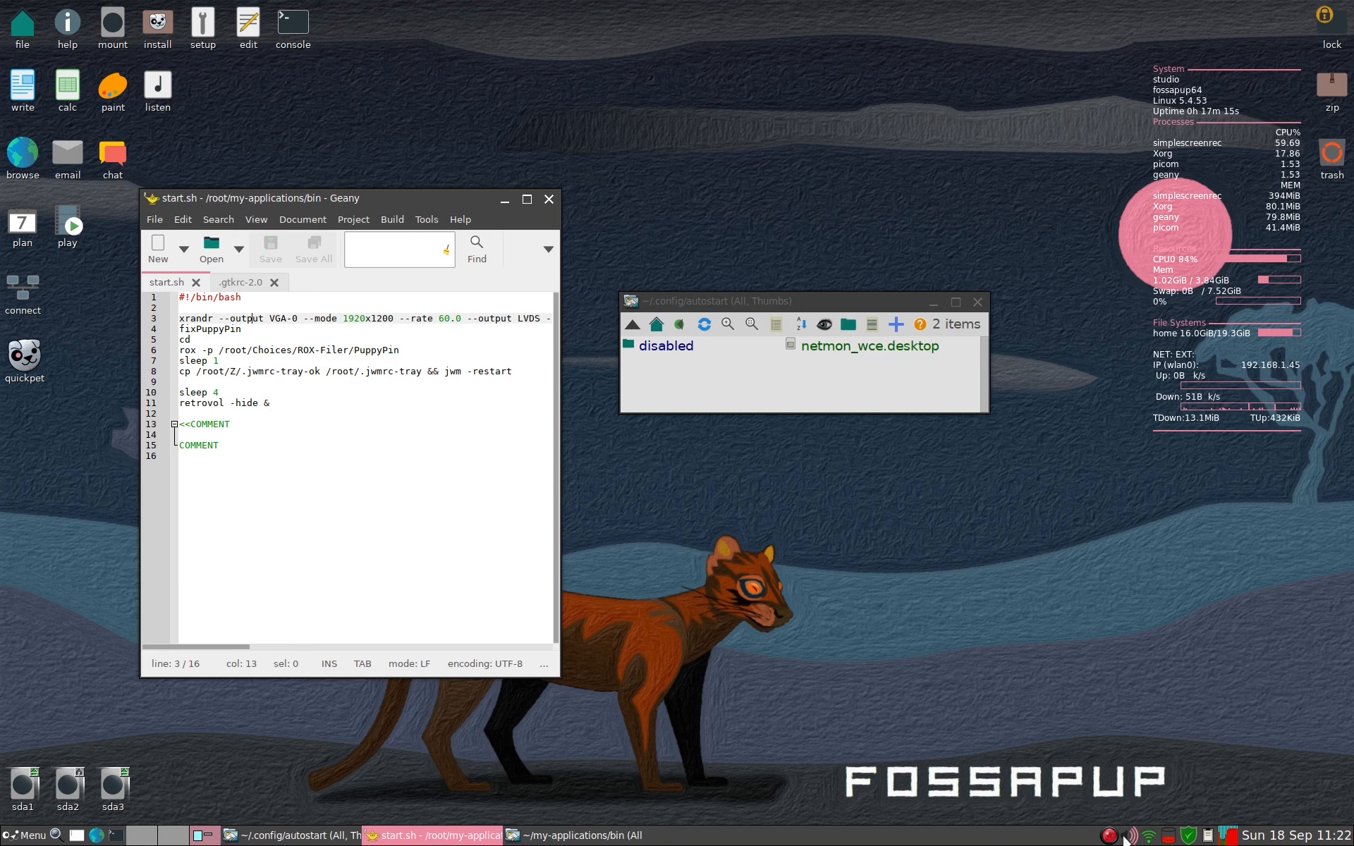
pyautogui.moveTo(1131, 842)
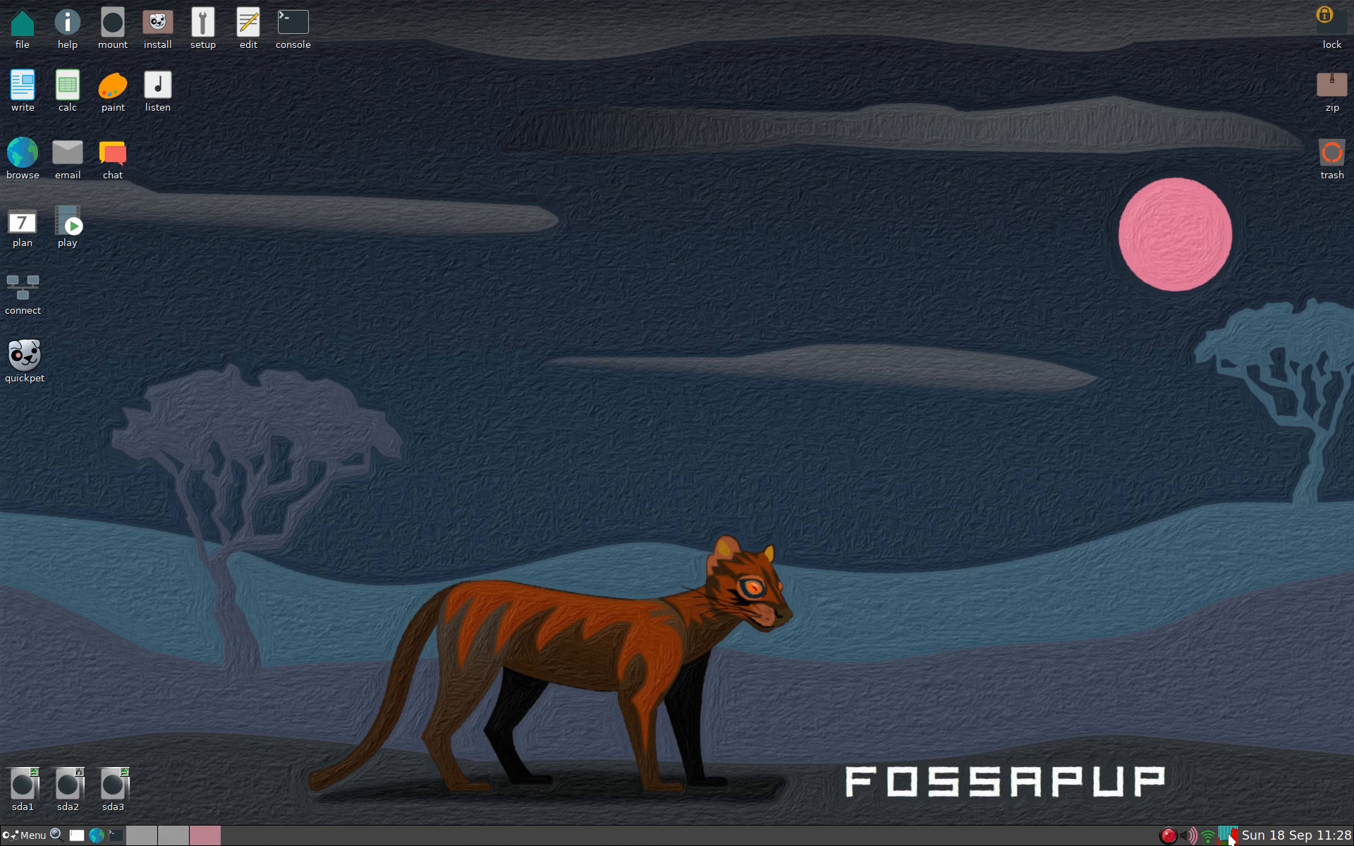
pyautogui.moveTo(1230, 838)
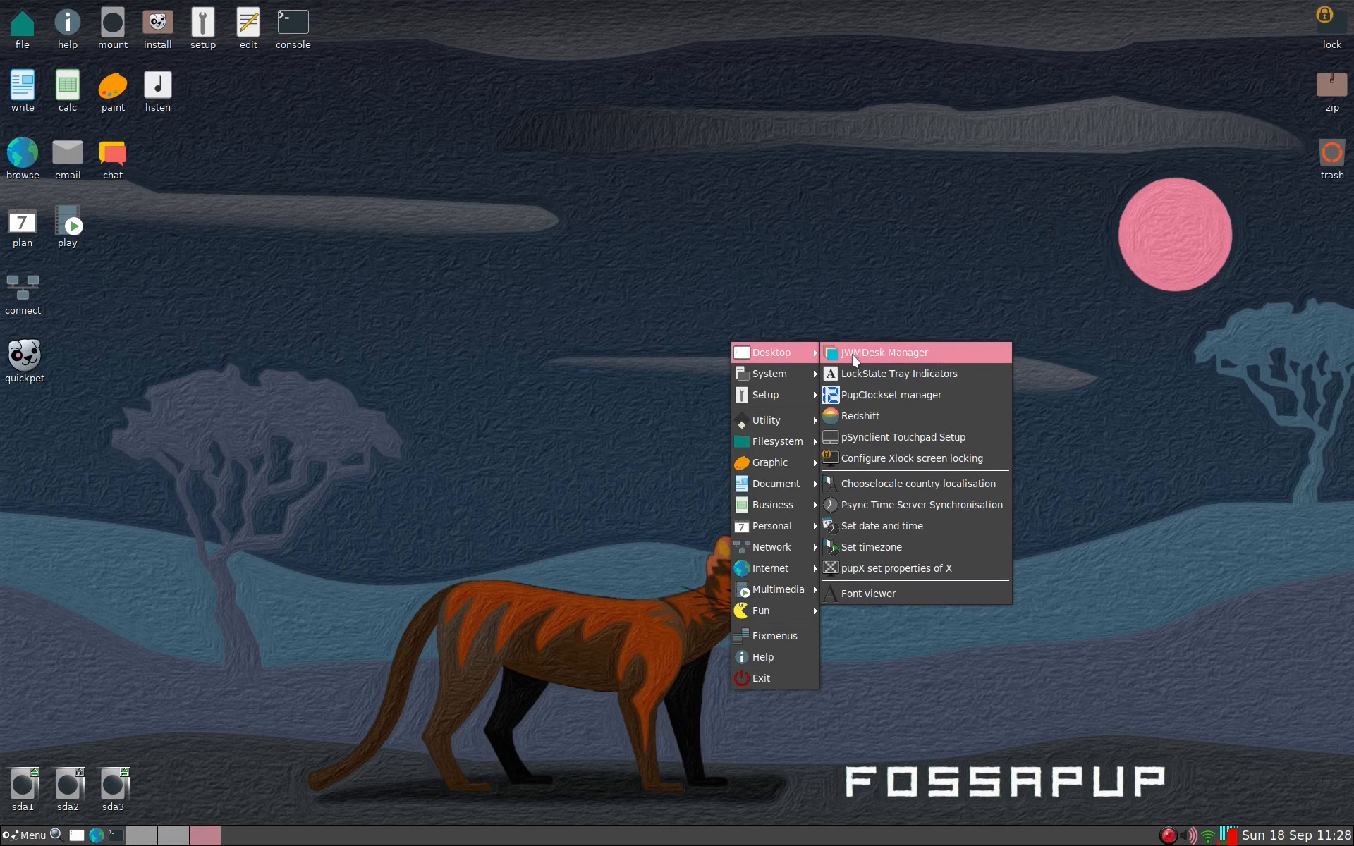
# Open JWMDesk Manager, enlarge its window and set the tray's Bottom » Top position to top.
pyautogui.click(854, 355)
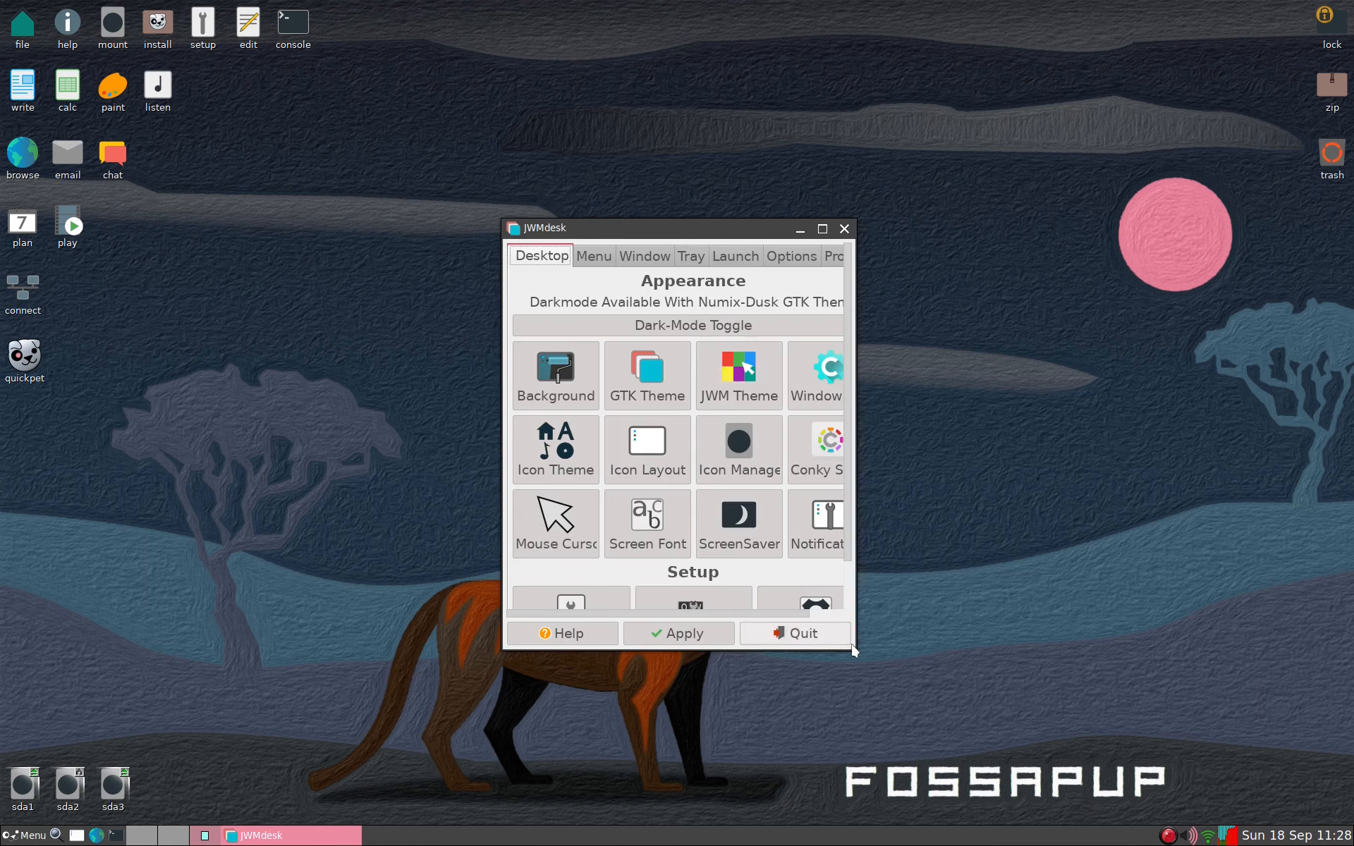
pyautogui.moveTo(852, 646); pyautogui.dragTo(986, 681)
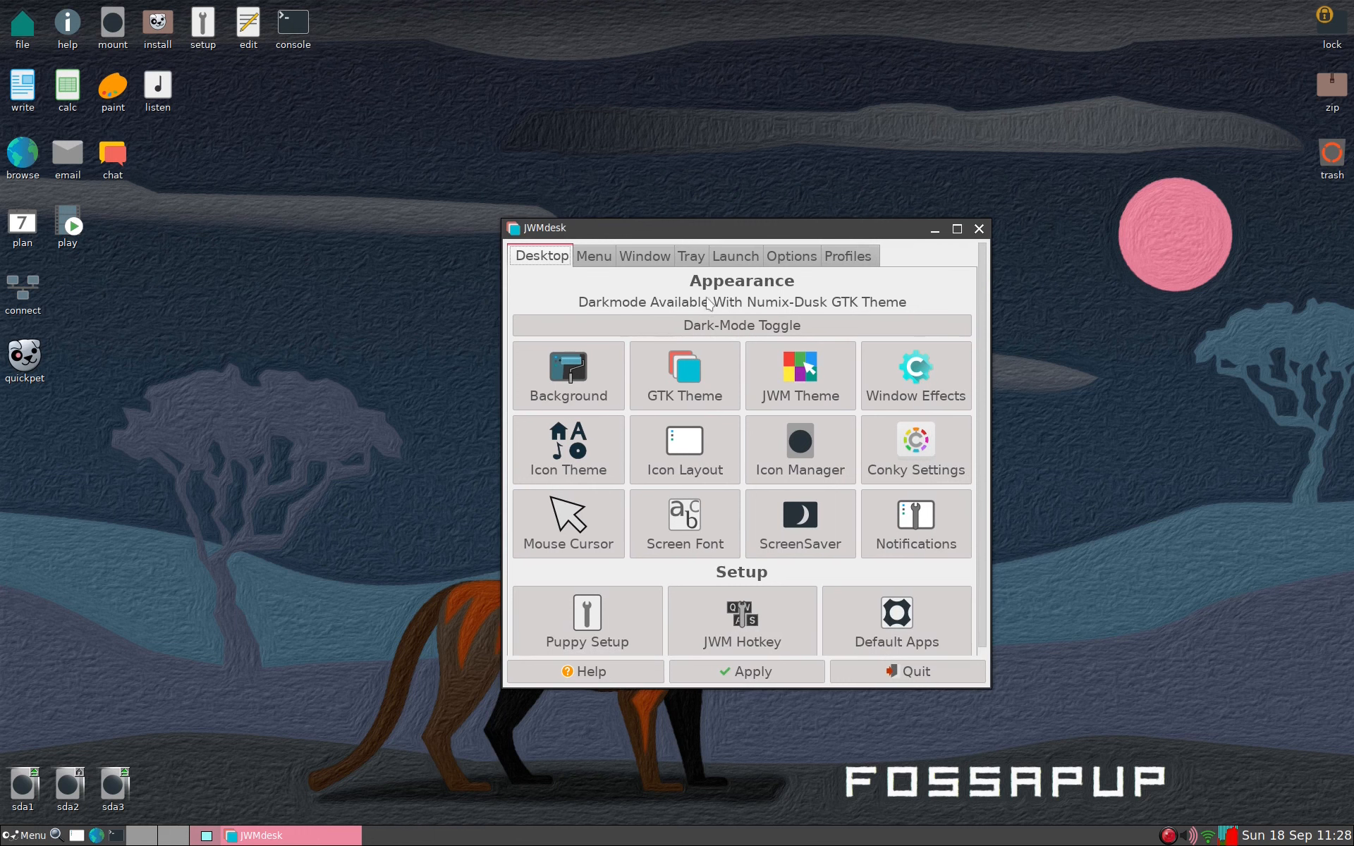
pyautogui.click(691, 259)
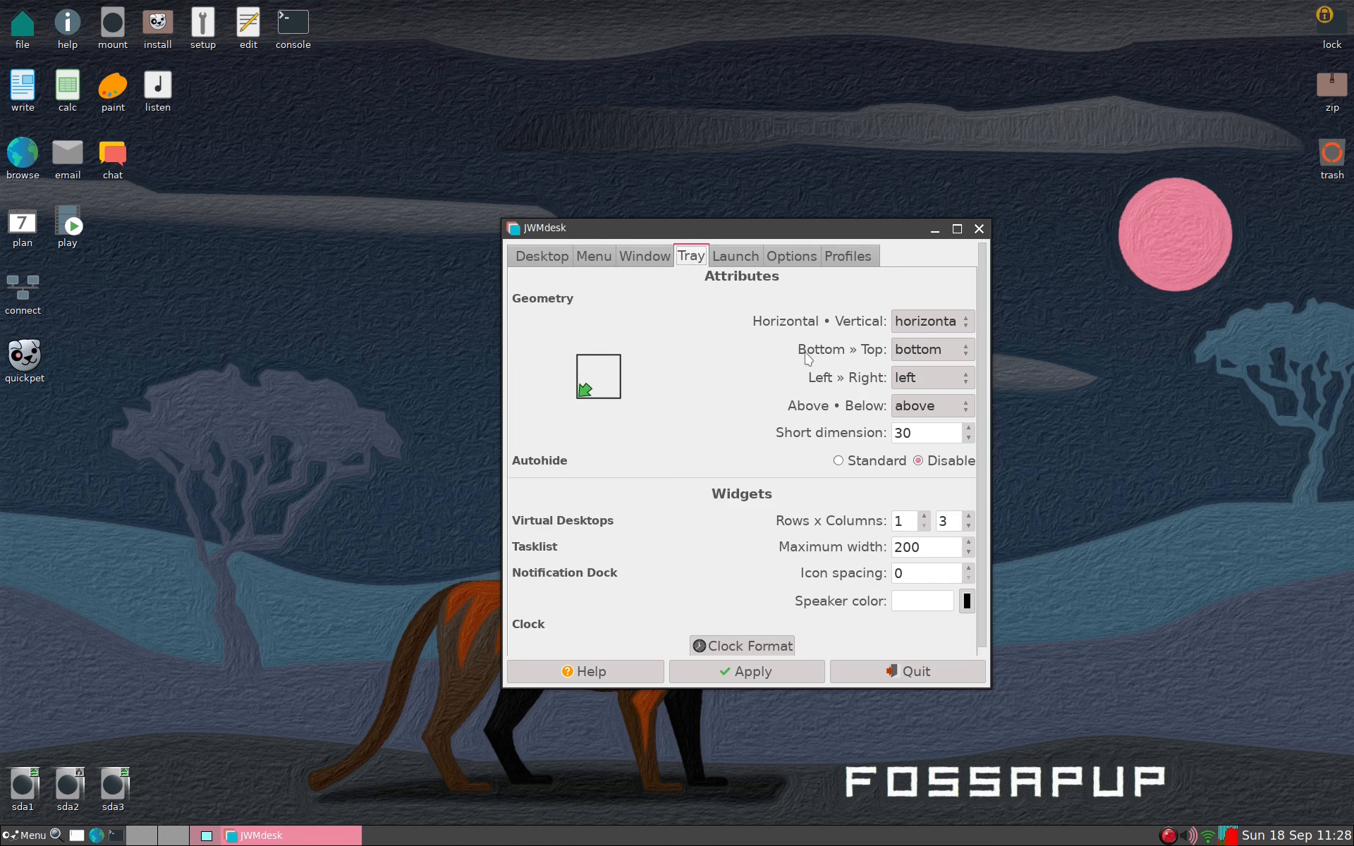
pyautogui.click(929, 351)
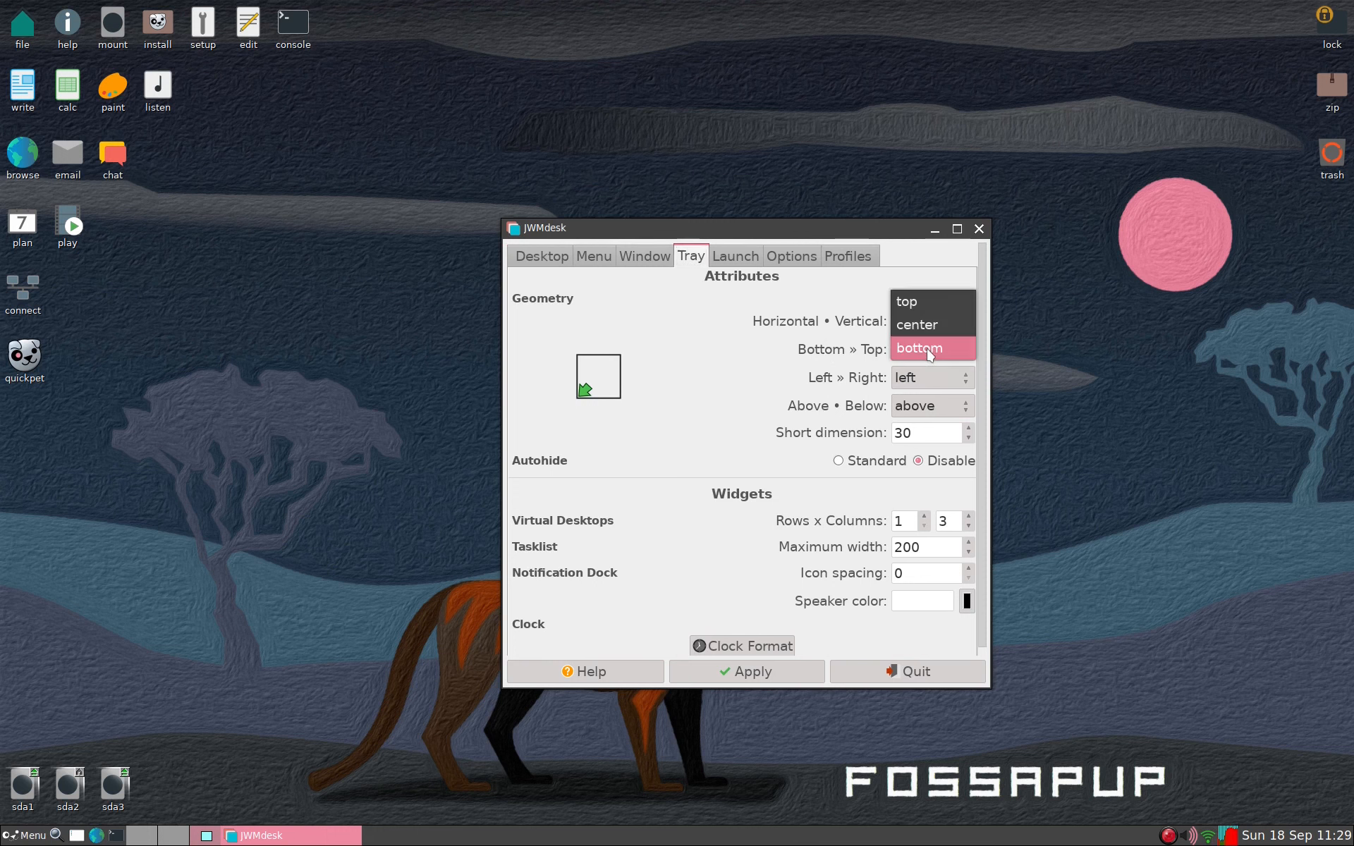
pyautogui.click(927, 301)
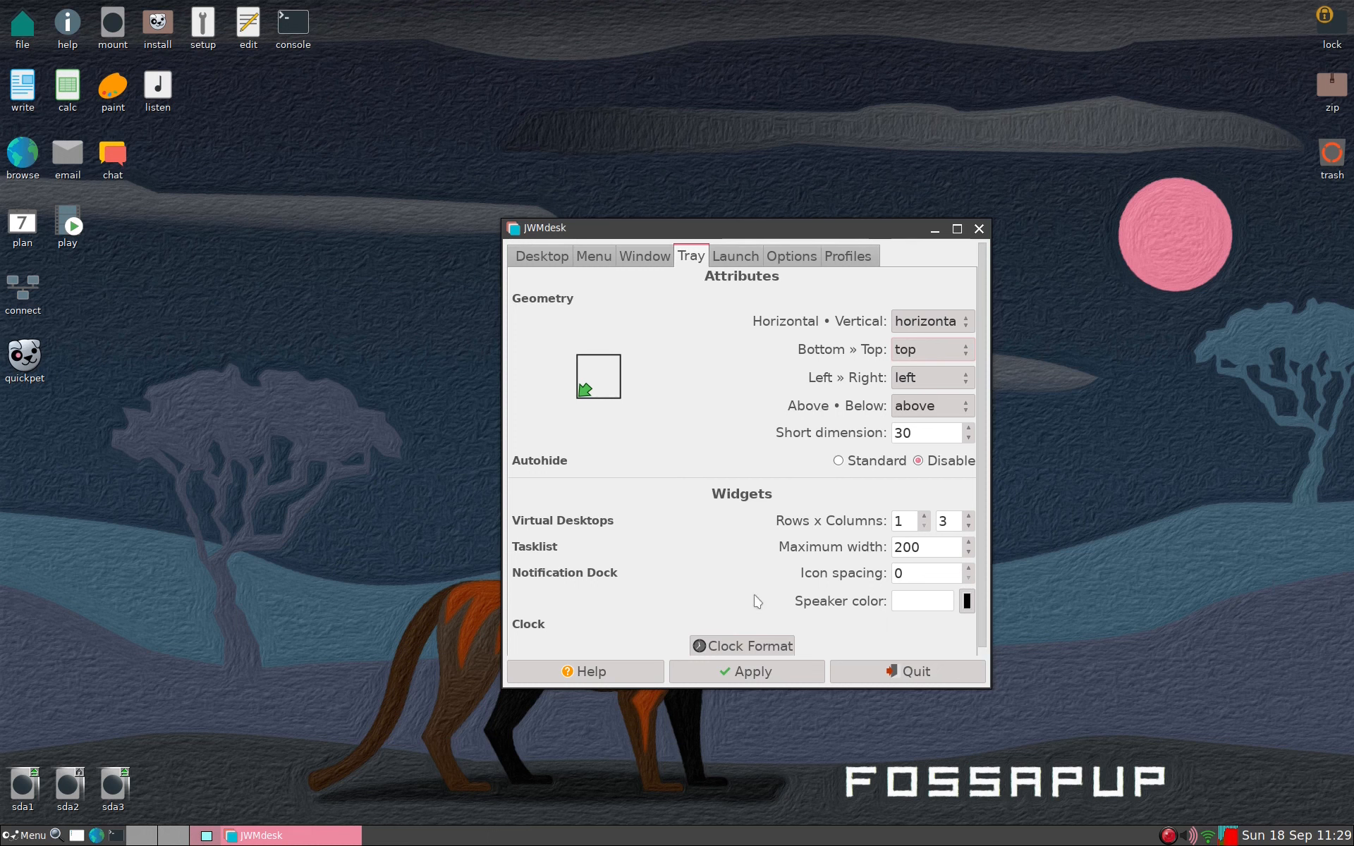
# Set the virtual desktops to 2 rows and the tasklist's maximum width to 25, and apply the tray settings.
pyautogui.click(924, 516)
pyautogui.click(933, 551)
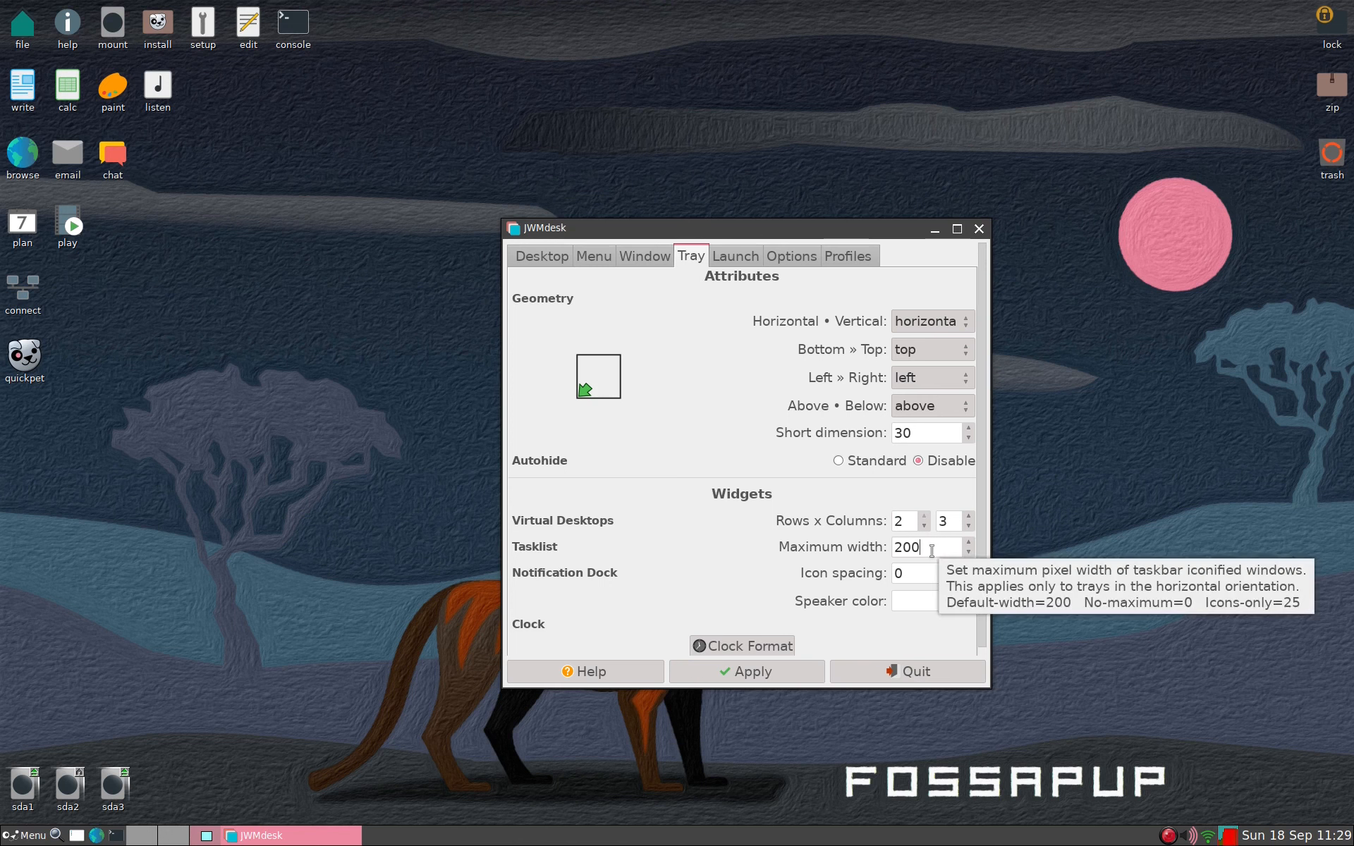
pyautogui.scroll(-1, 931, 551)
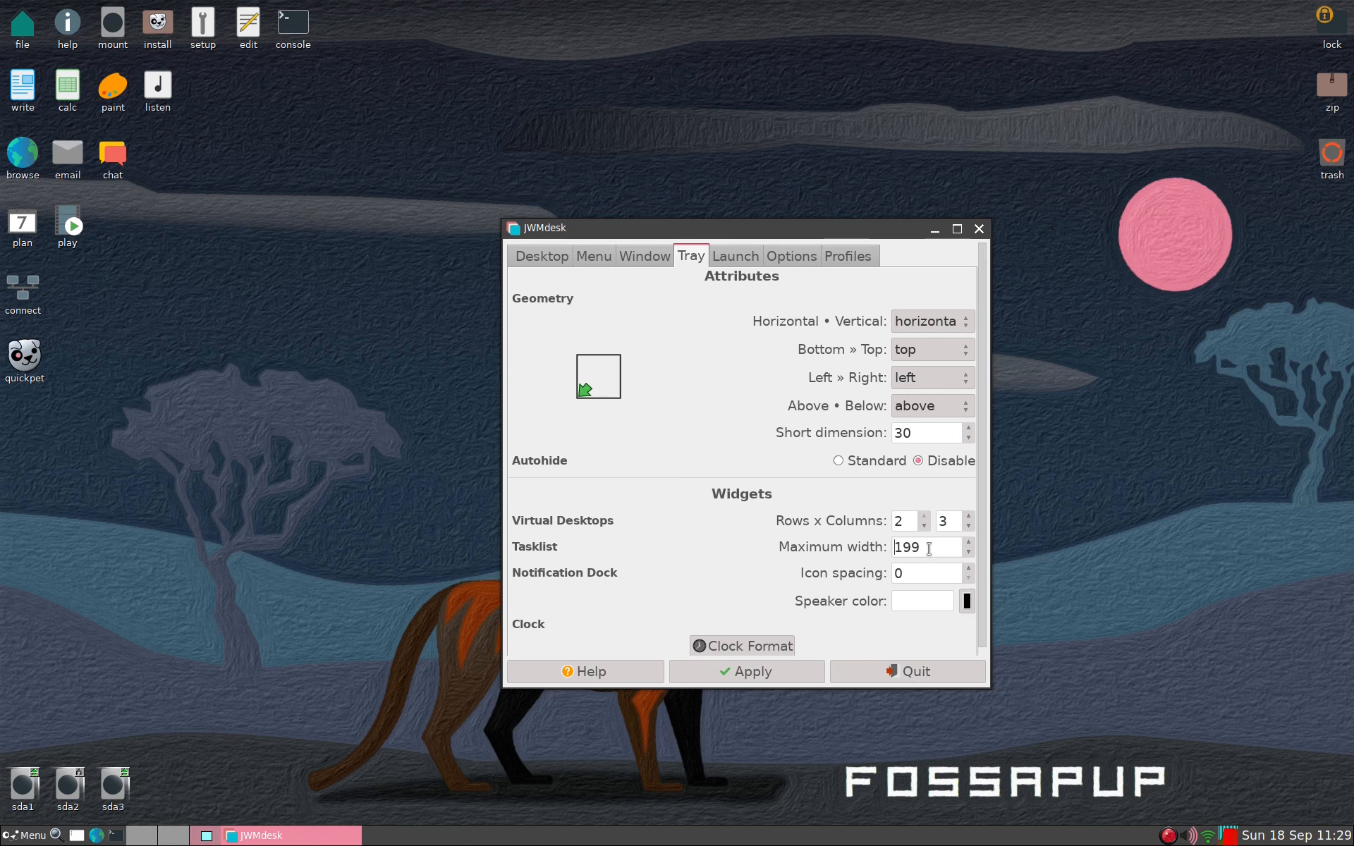
pyautogui.scroll(-20, 929, 549)
pyautogui.scroll(-9, 928, 549)
pyautogui.scroll(-20, 928, 549)
pyautogui.scroll(-4, 928, 549)
pyautogui.click(733, 676)
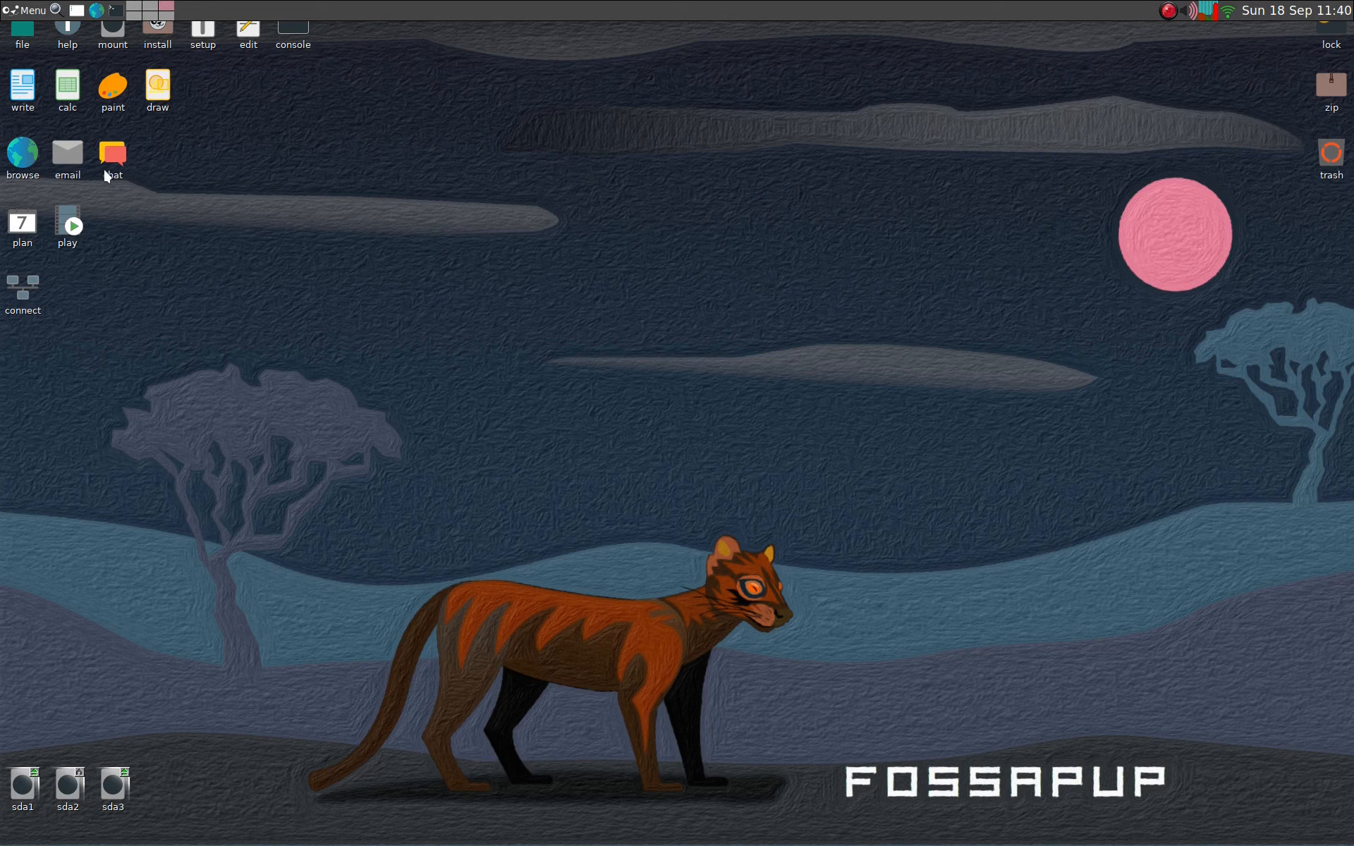
# Reopen JWMDesk Manager, enlarge its window and set the desktop icon layout to Bare with no desktop icons.
pyautogui.rightClick(521, 219)
pyautogui.click(681, 219)
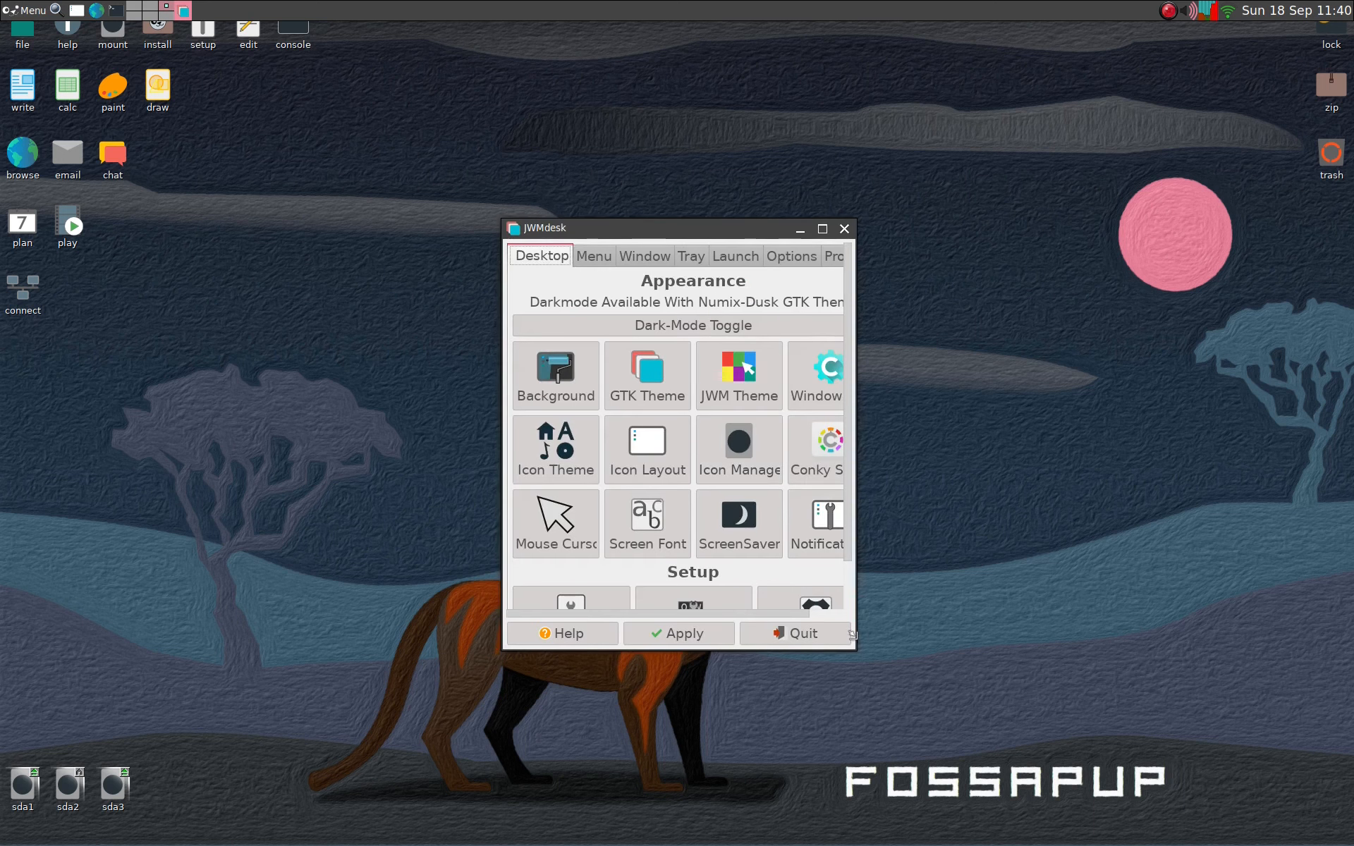
pyautogui.moveTo(852, 639); pyautogui.dragTo(1005, 697)
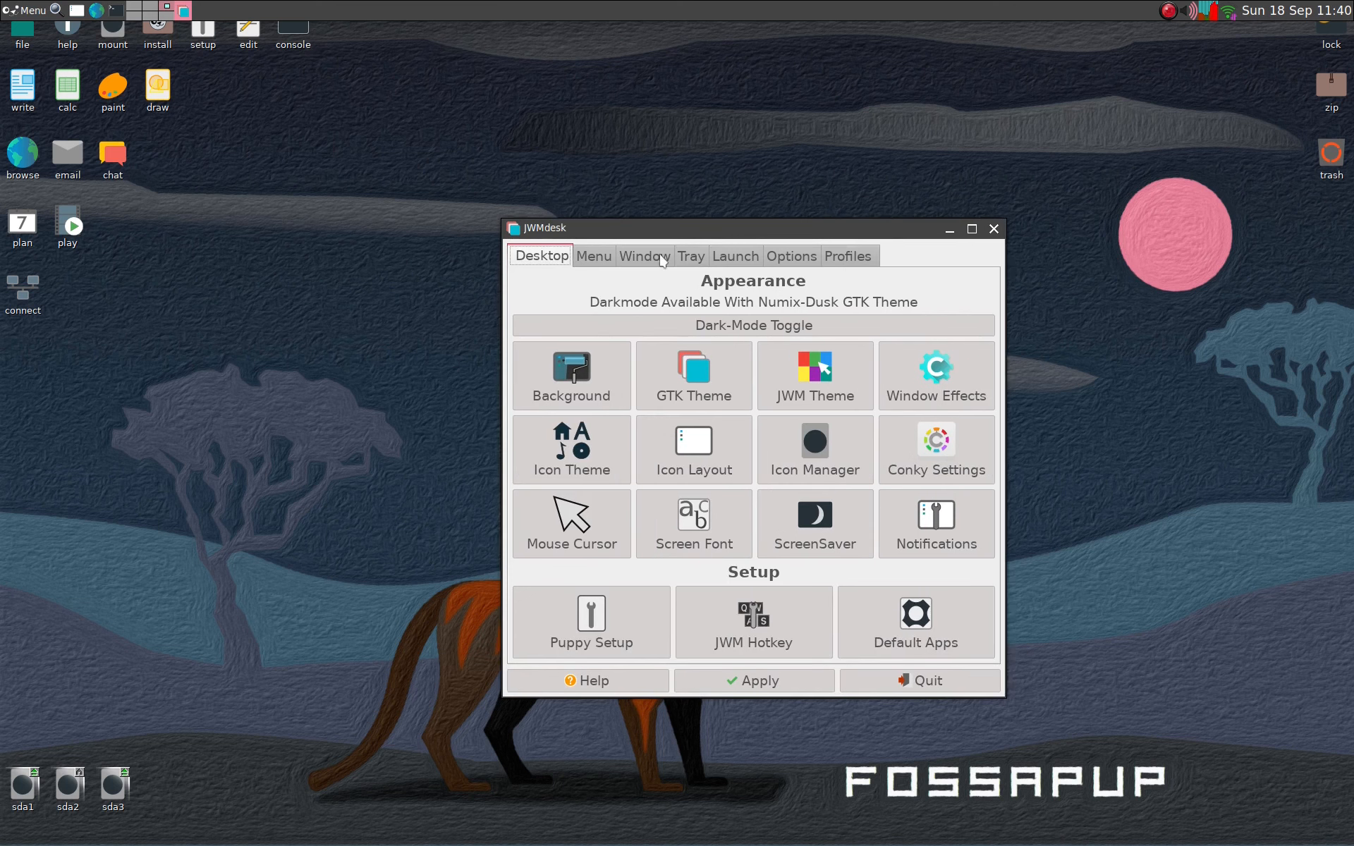
pyautogui.click(684, 450)
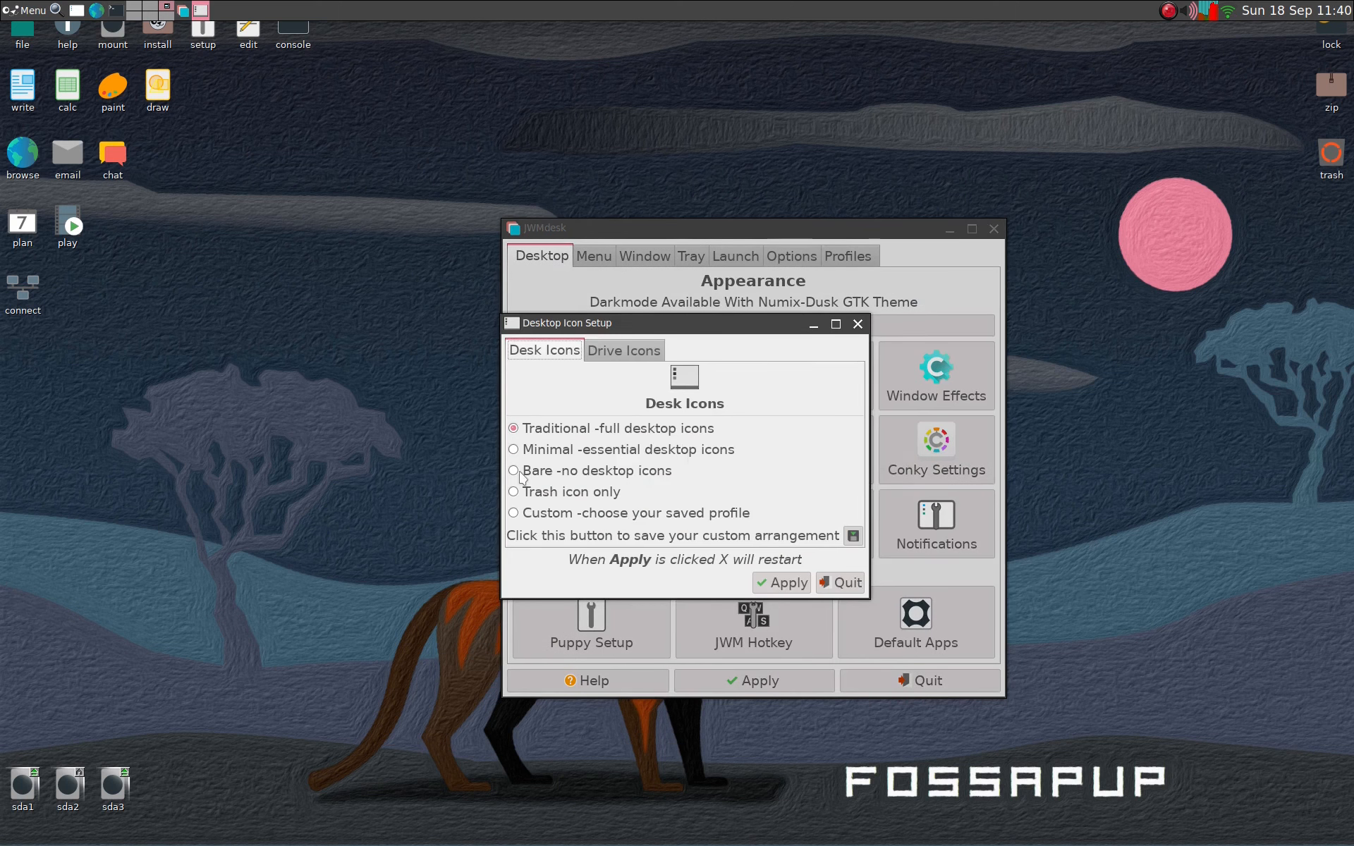
pyautogui.click(520, 474)
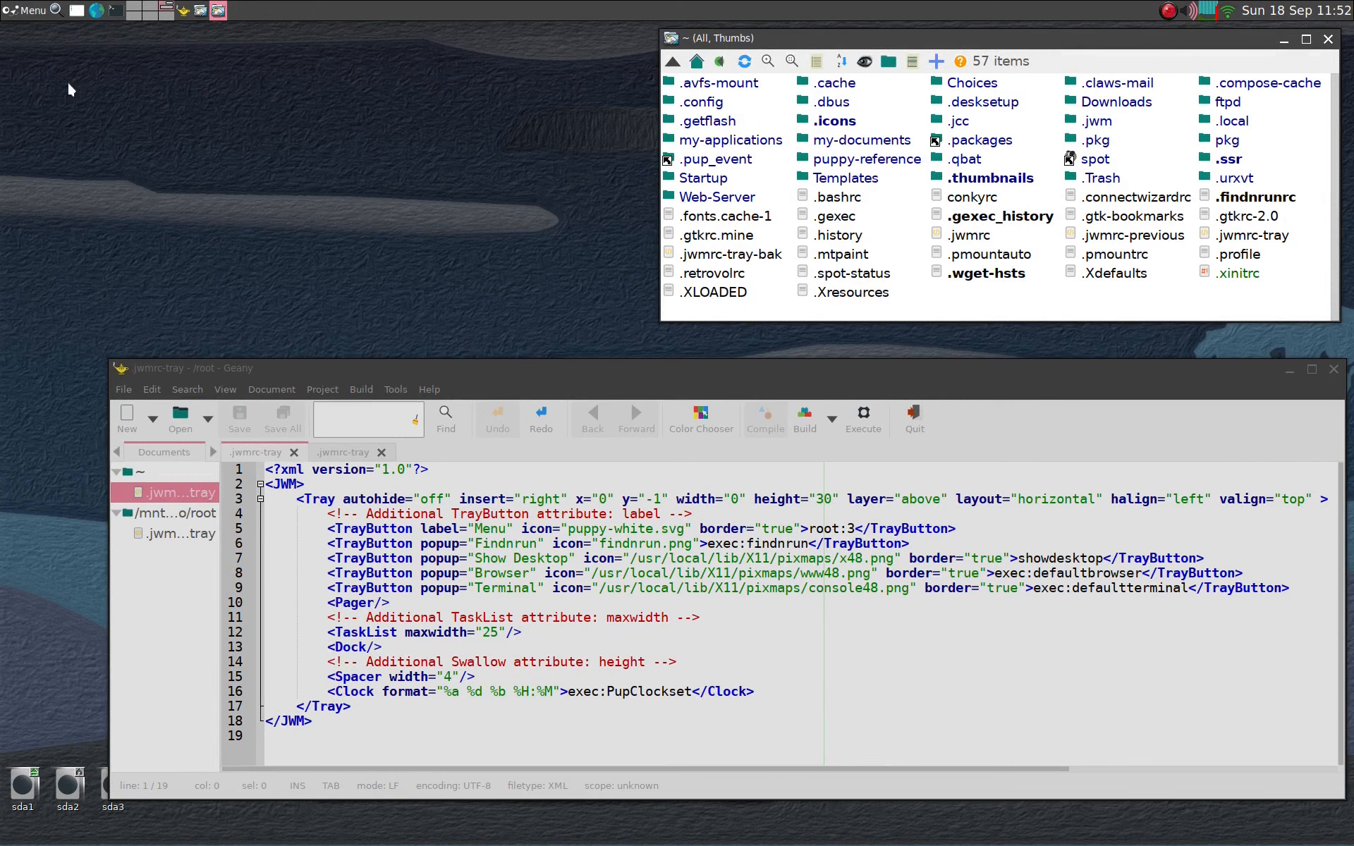
# Show the empty desktop, restore the windows and bring up root's .jwmrc-tray from the file window in Geany.
pyautogui.click(76, 11)
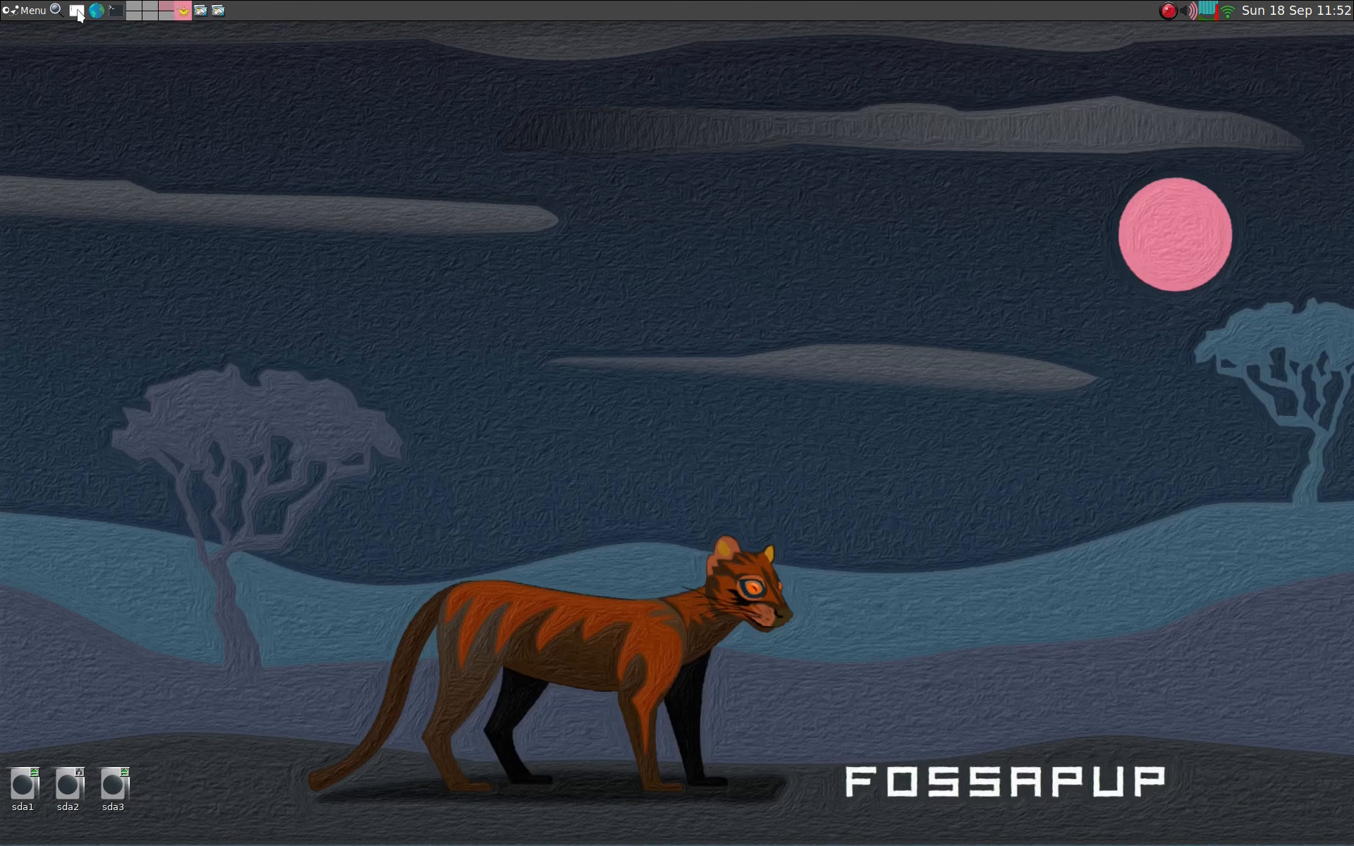
pyautogui.click(77, 10)
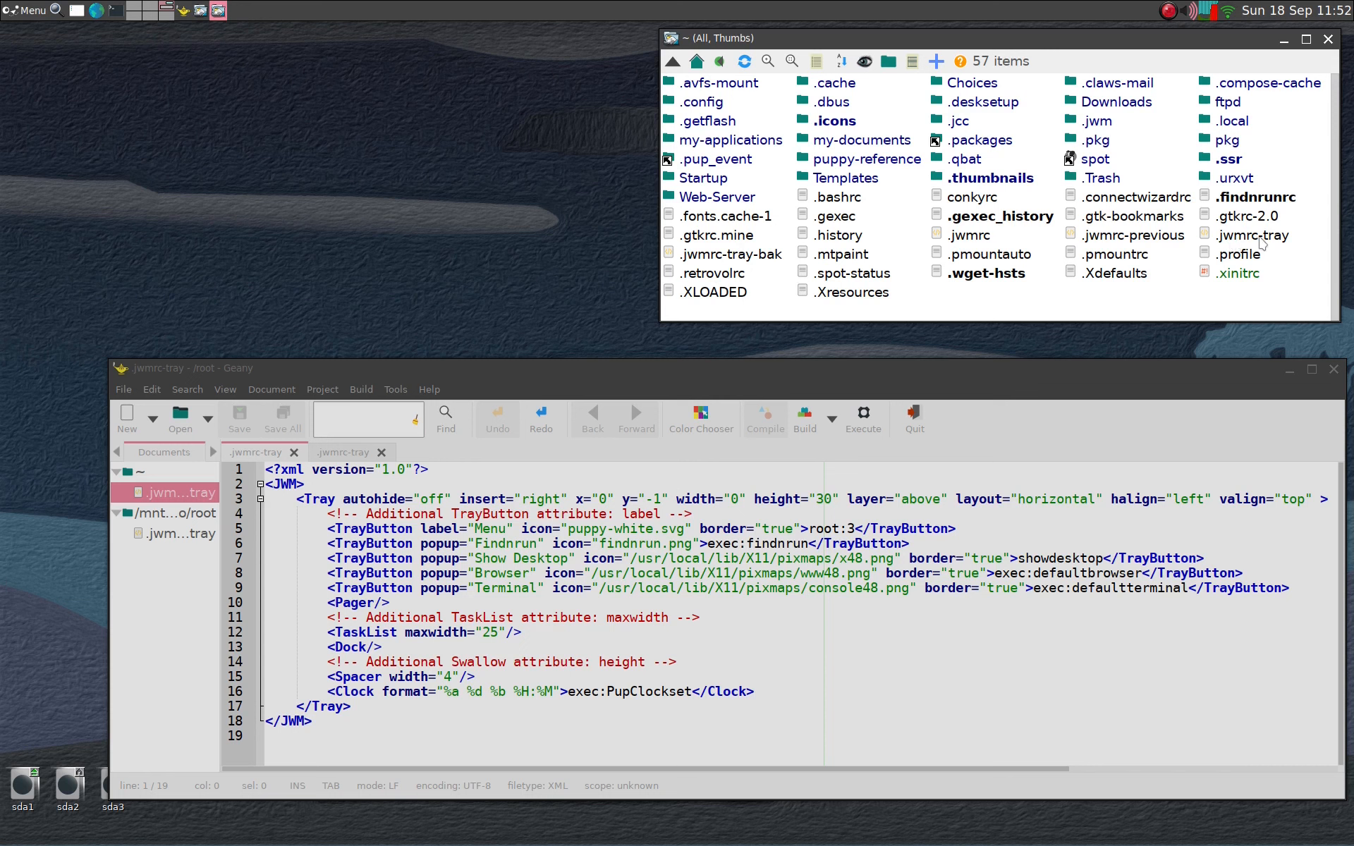
pyautogui.moveTo(1260, 240); pyautogui.dragTo(711, 533)
pyautogui.click(808, 627)
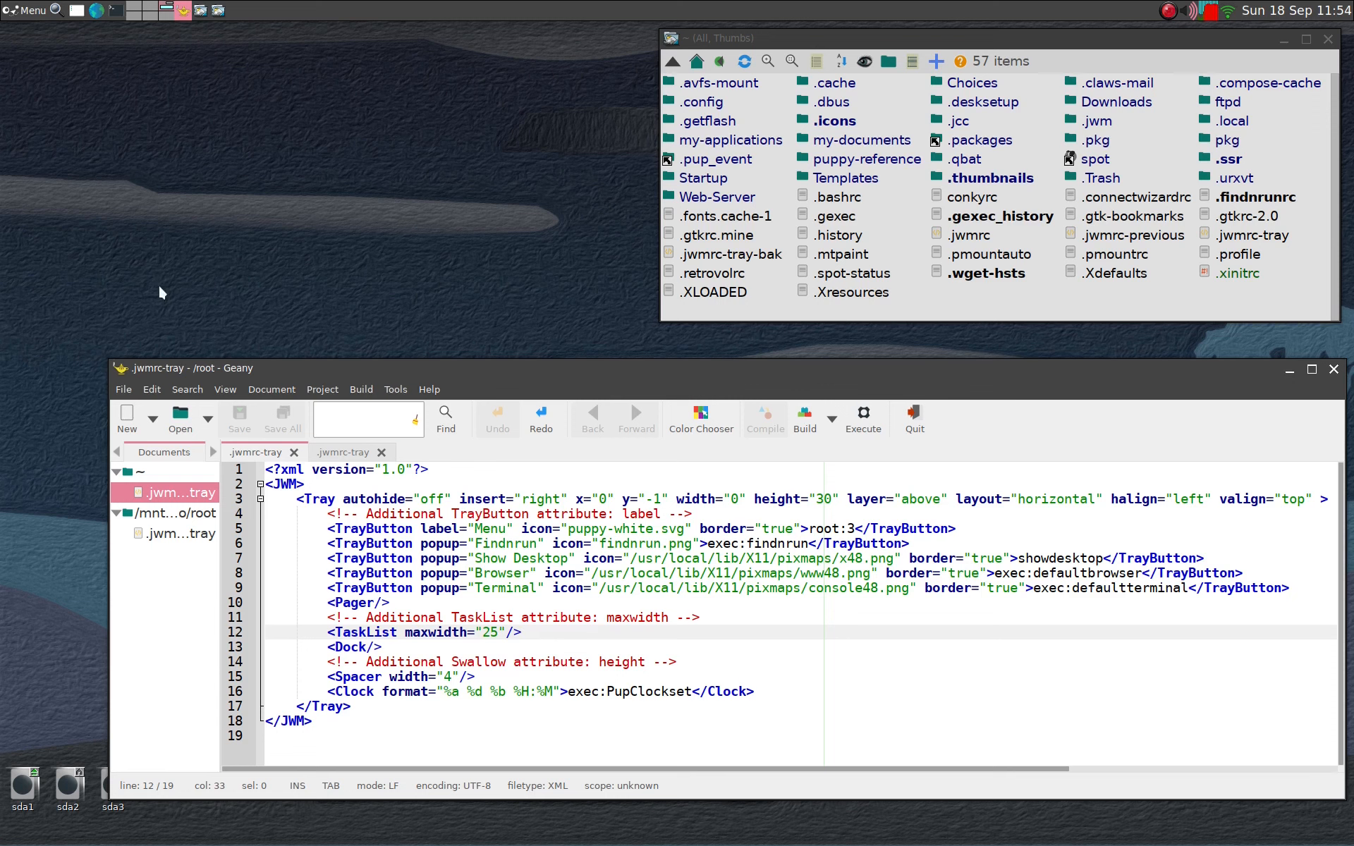
# Replace all of /root/.jwmrc-tray with the full contents of the .jwmrc-tray from /mnt/home/Sav/fossapup64save-studio/root, and save it.
pyautogui.click(187, 539)
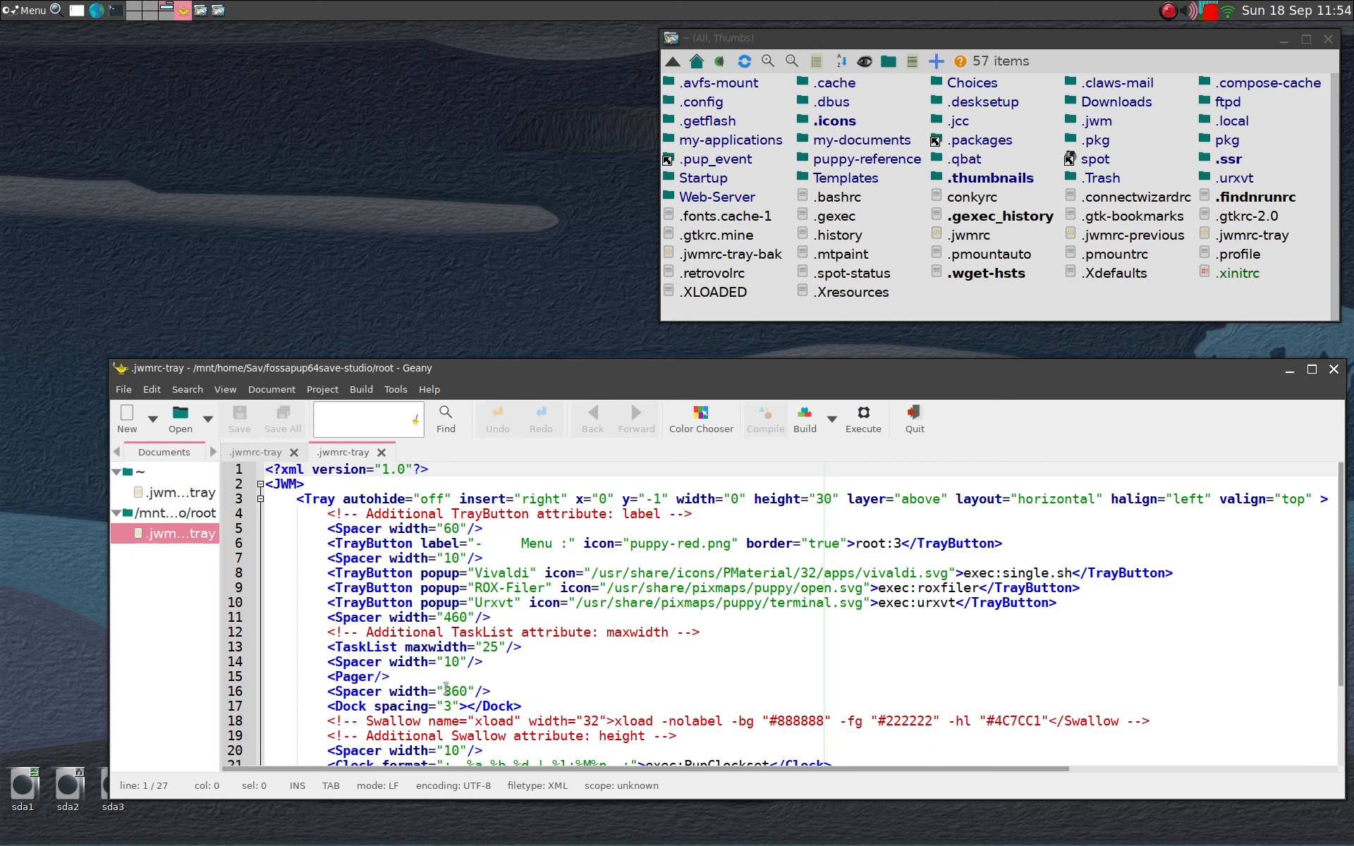
pyautogui.scroll(-3, 446, 688)
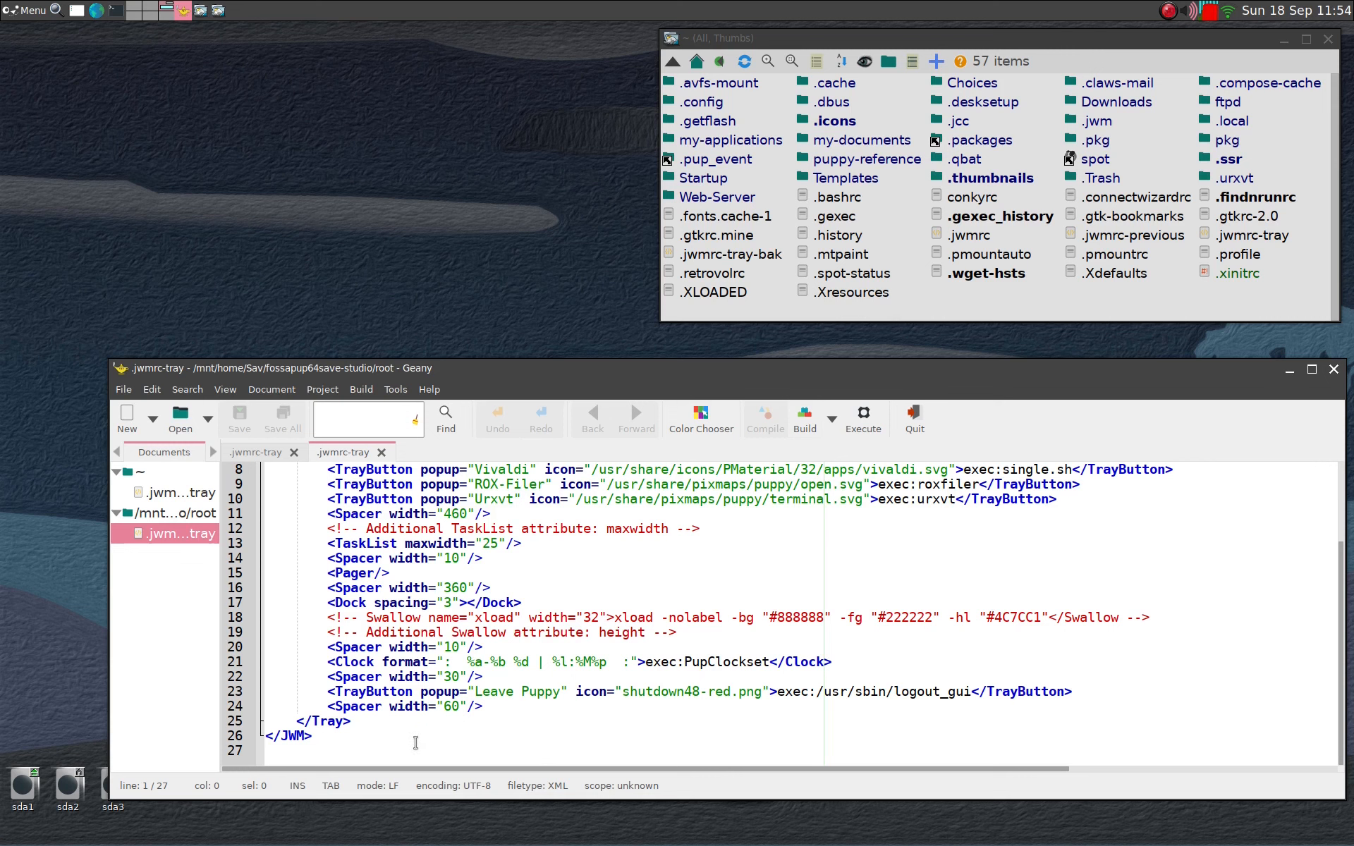
pyautogui.scroll(3, 416, 743)
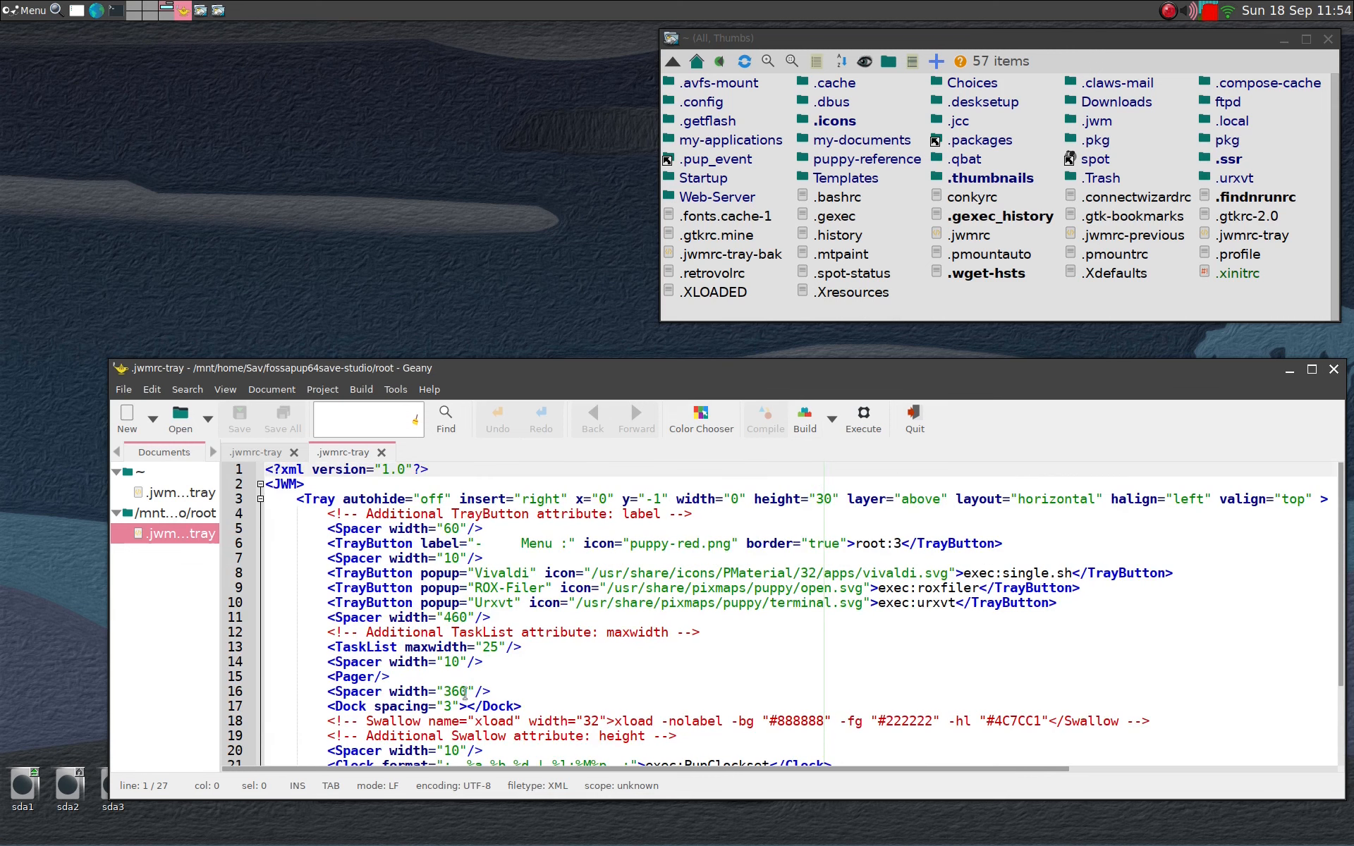
pyautogui.click(515, 662)
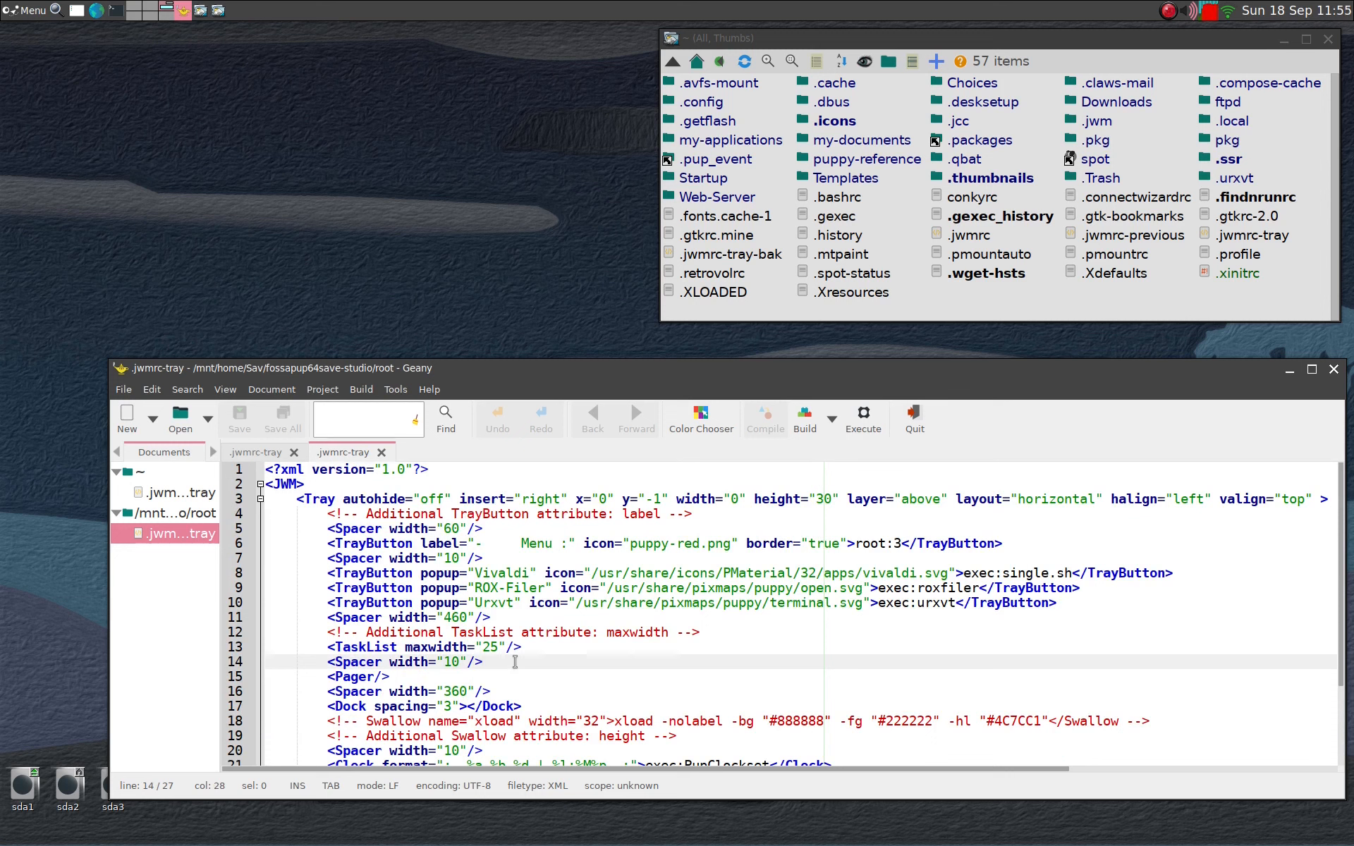
pyautogui.hotkey('ctrl', 'a')
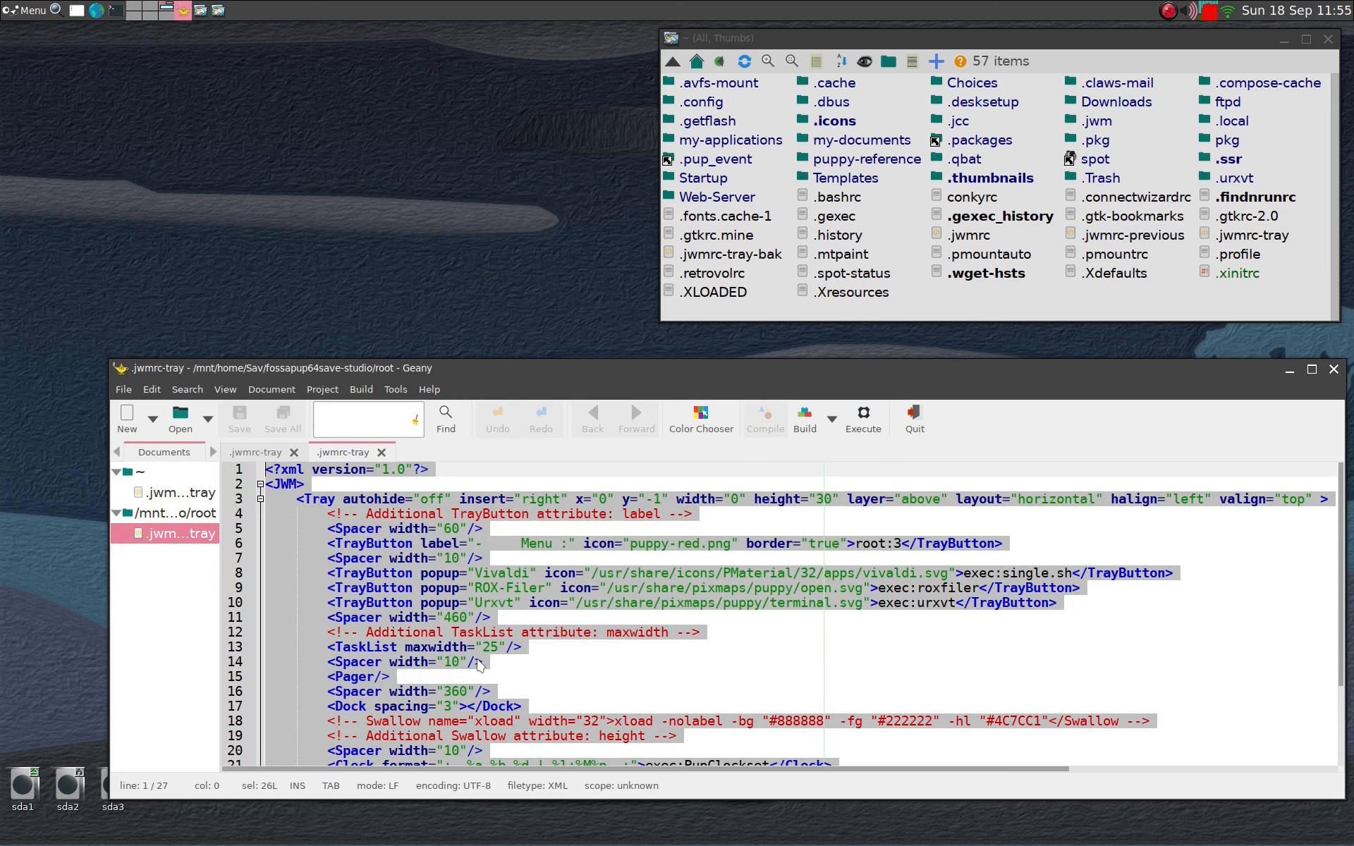
pyautogui.click(182, 498)
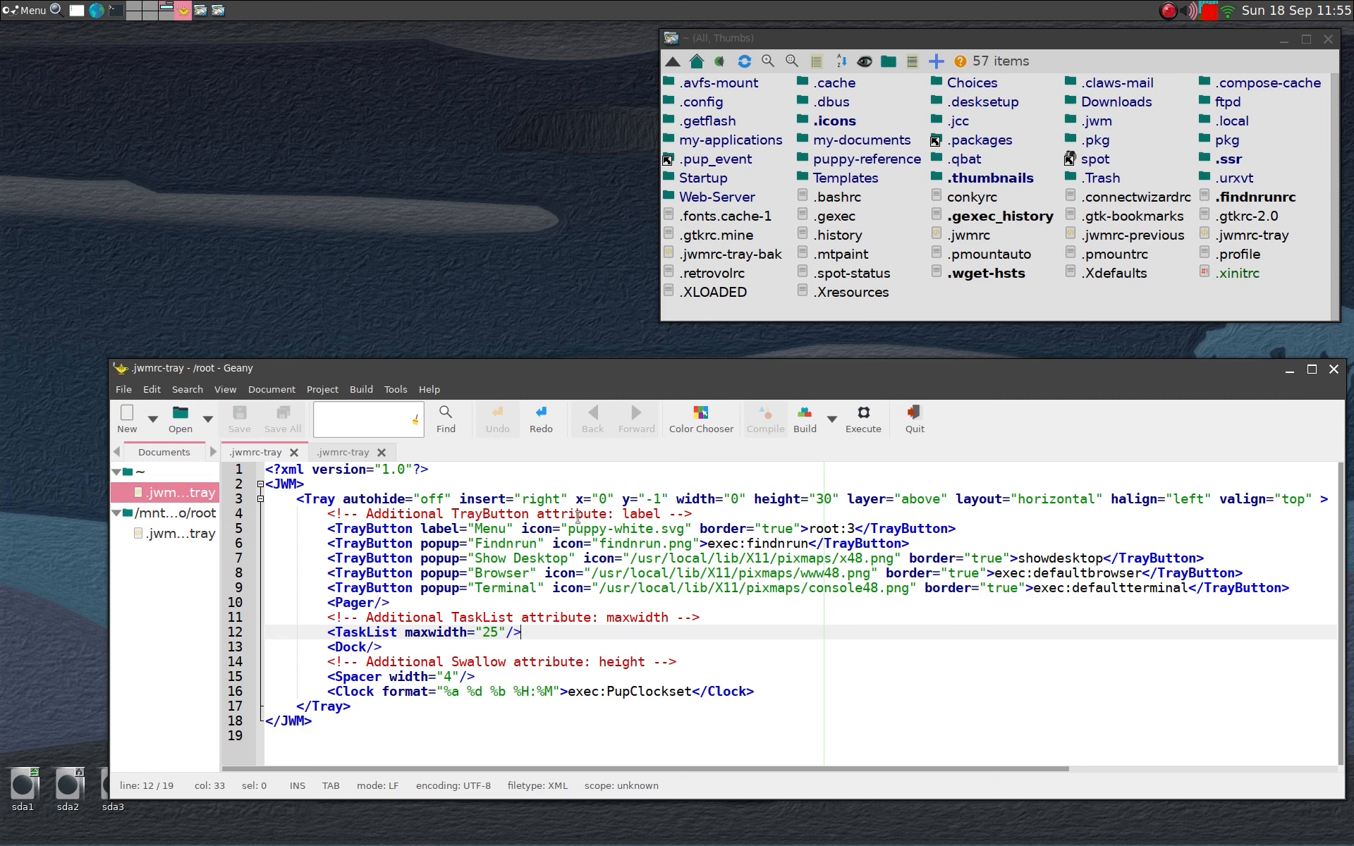
pyautogui.hotkey('ctrl', 'a')
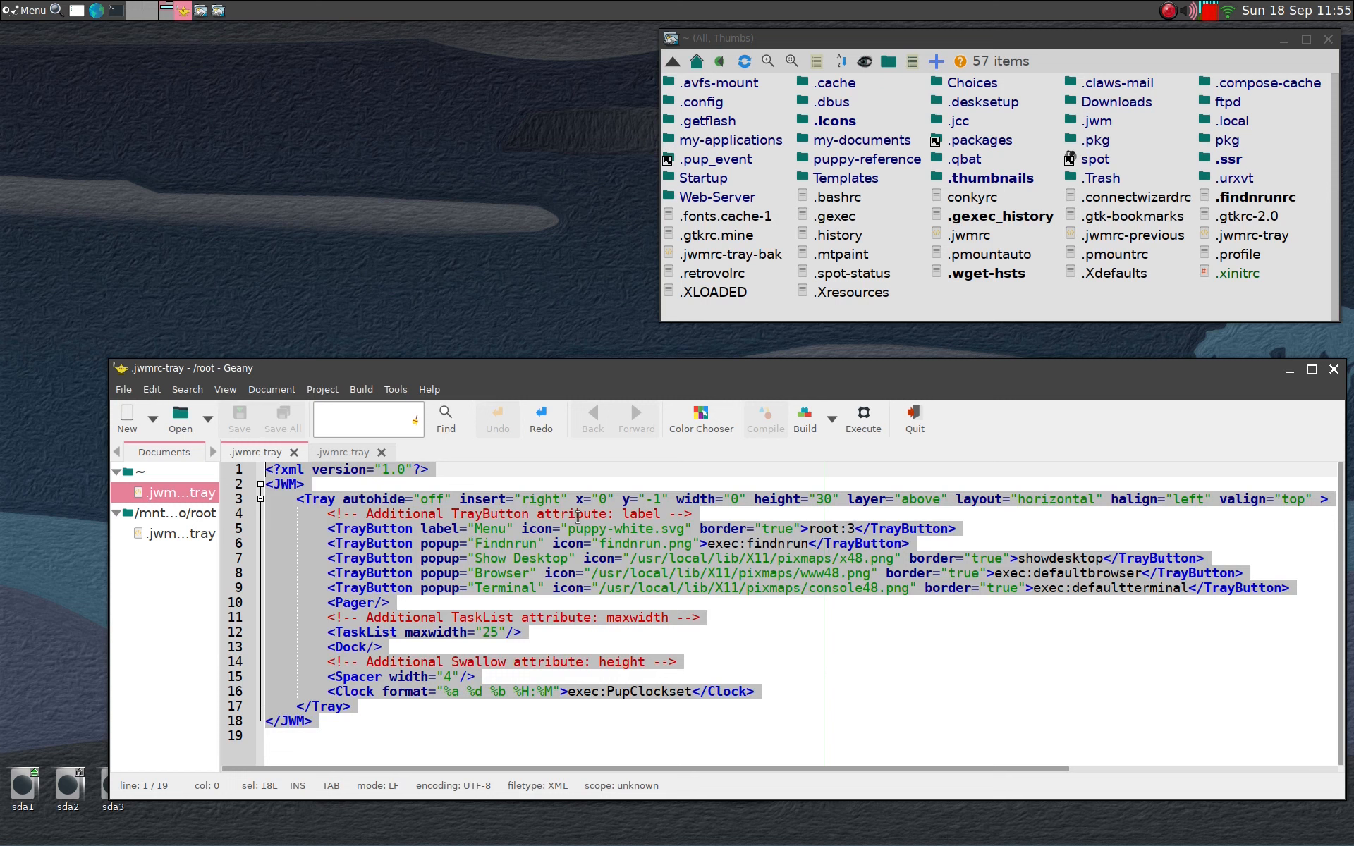
pyautogui.hotkey('ctrl', 'v')
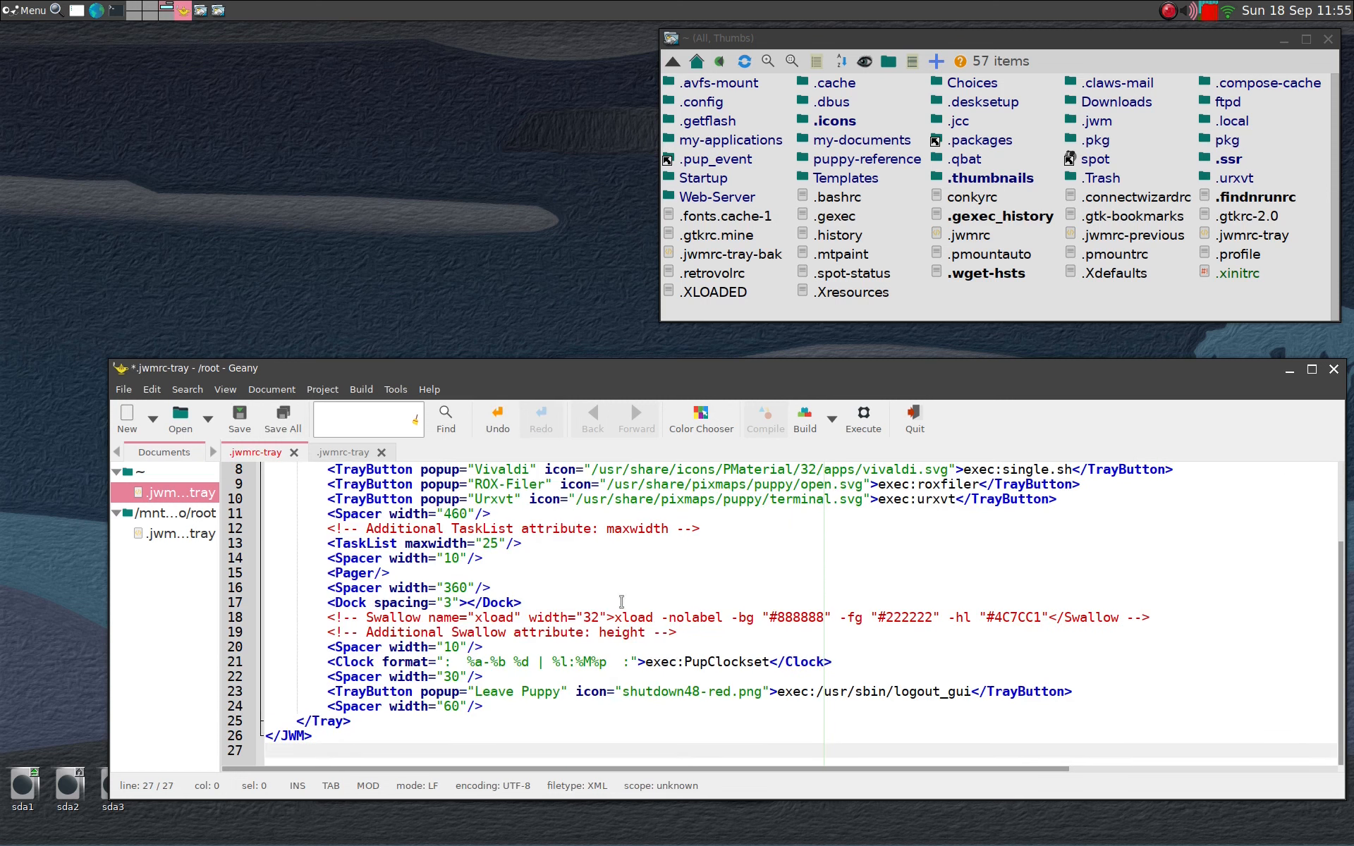
pyautogui.scroll(3, 618, 600)
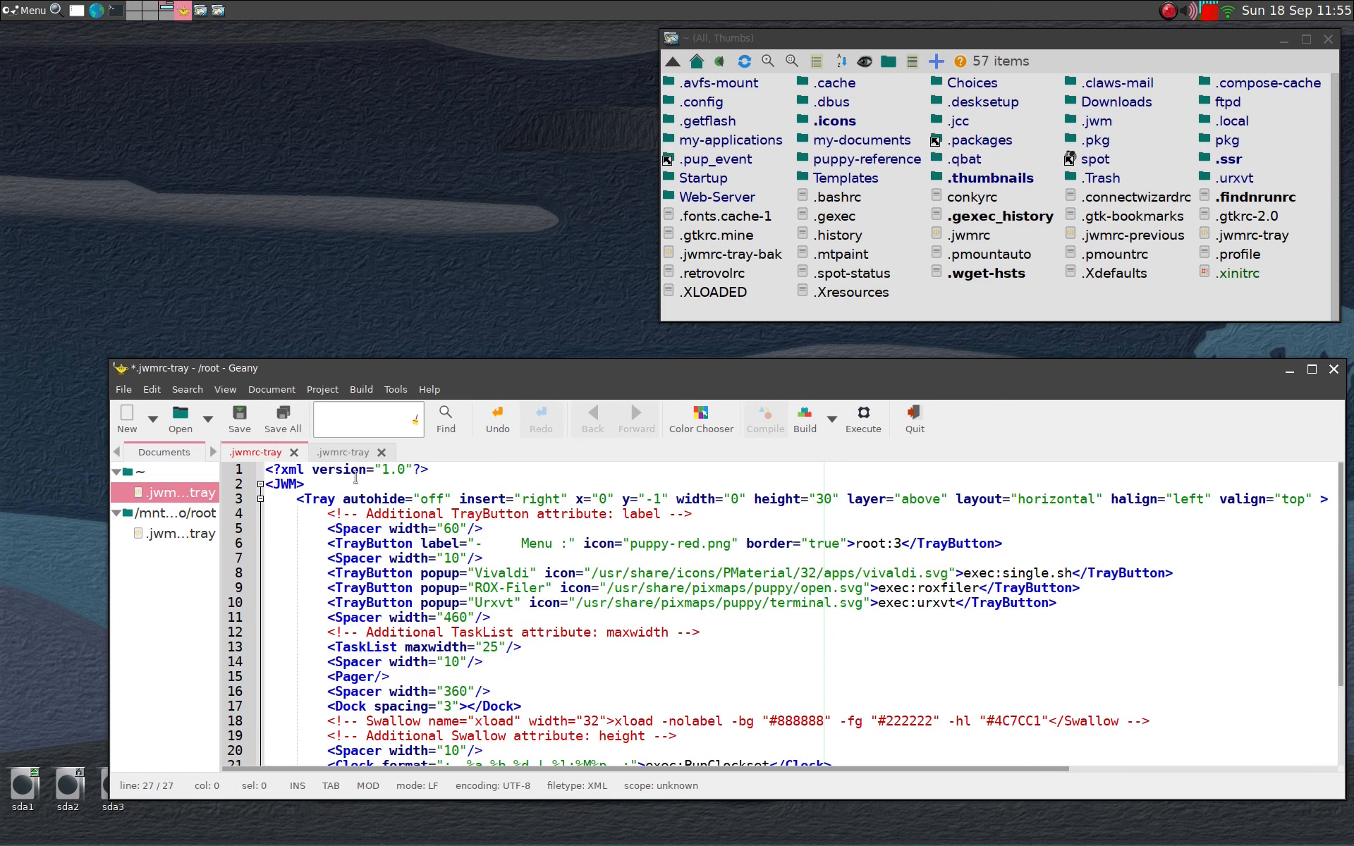
pyautogui.click(240, 416)
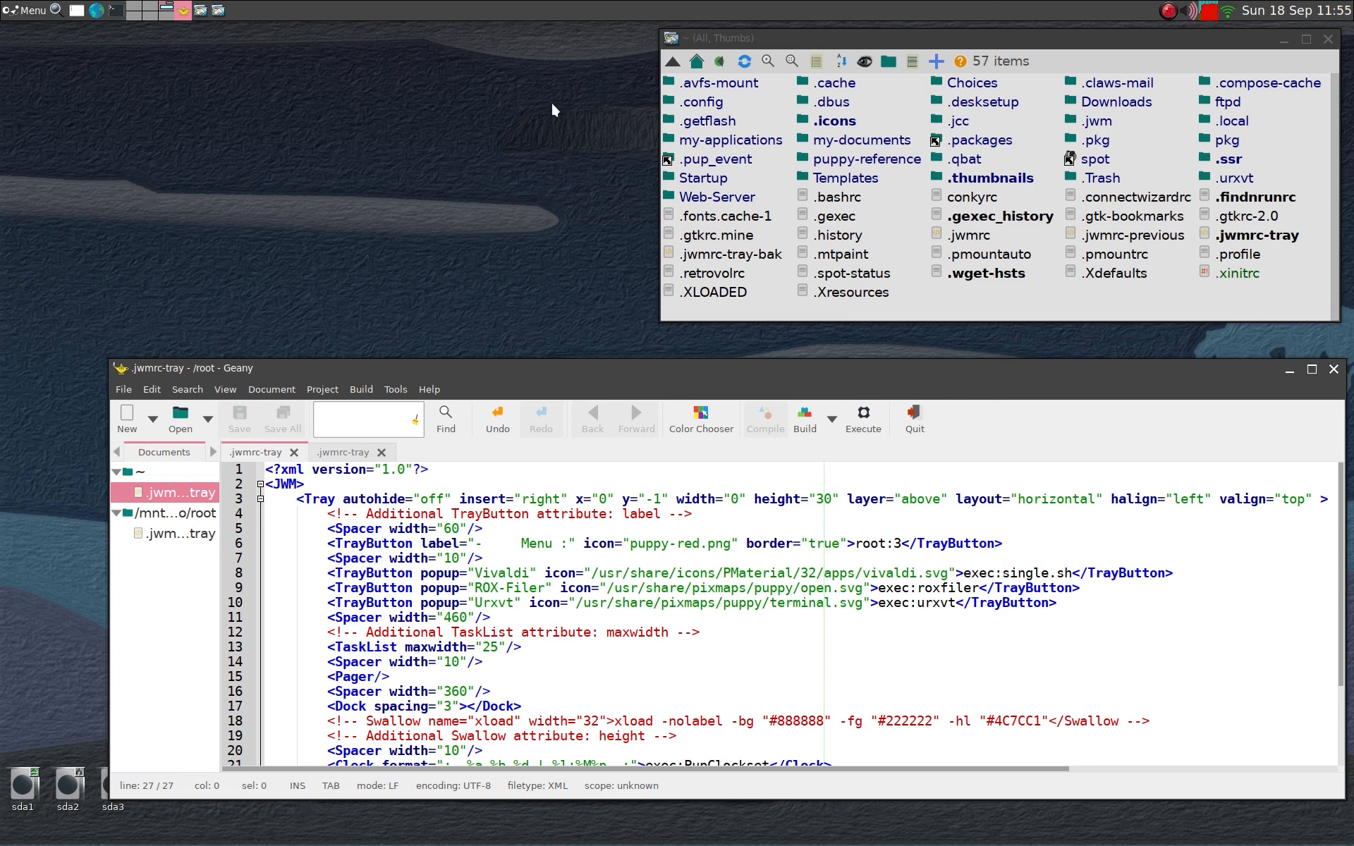
# Restart the window manager from a terminal with jwm -restart.
pyautogui.hotkey('ctrl', 'alt', 't')
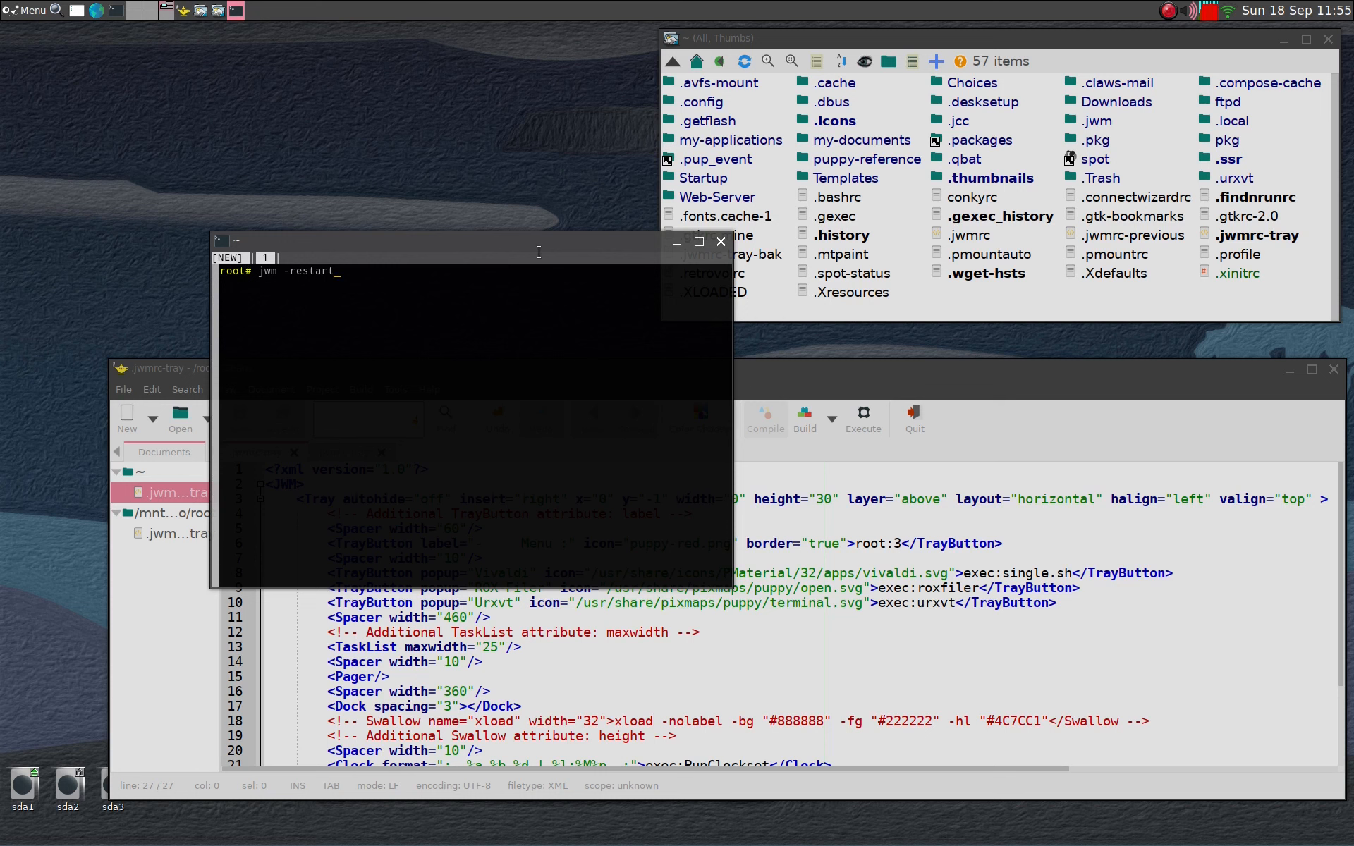
pyautogui.click(1168, 12)
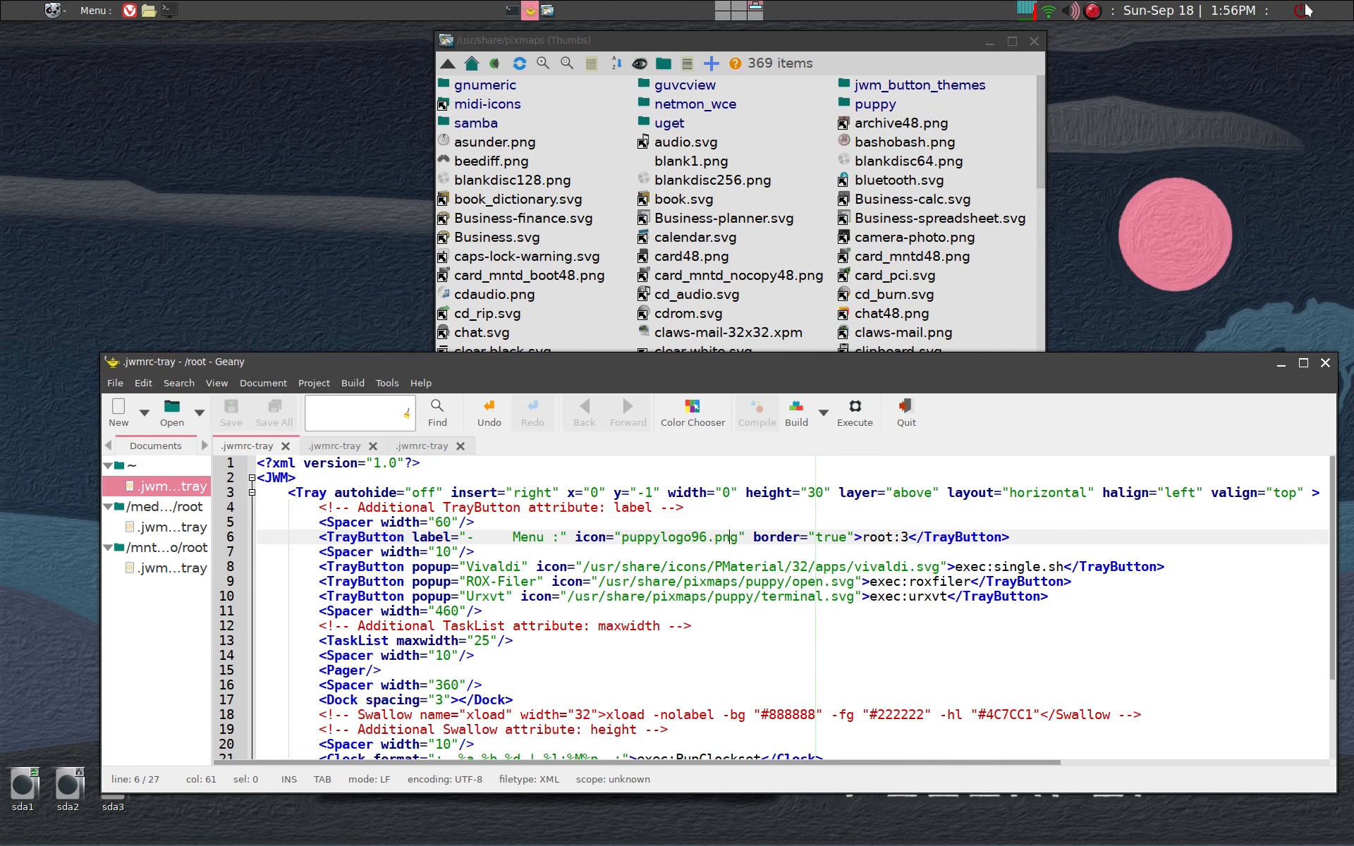
# Browse the /usr/share/pixmaps folder with enlarged icons as far as the puppy icons, including the menu button's puppylogo96.png.
pyautogui.click(990, 41)
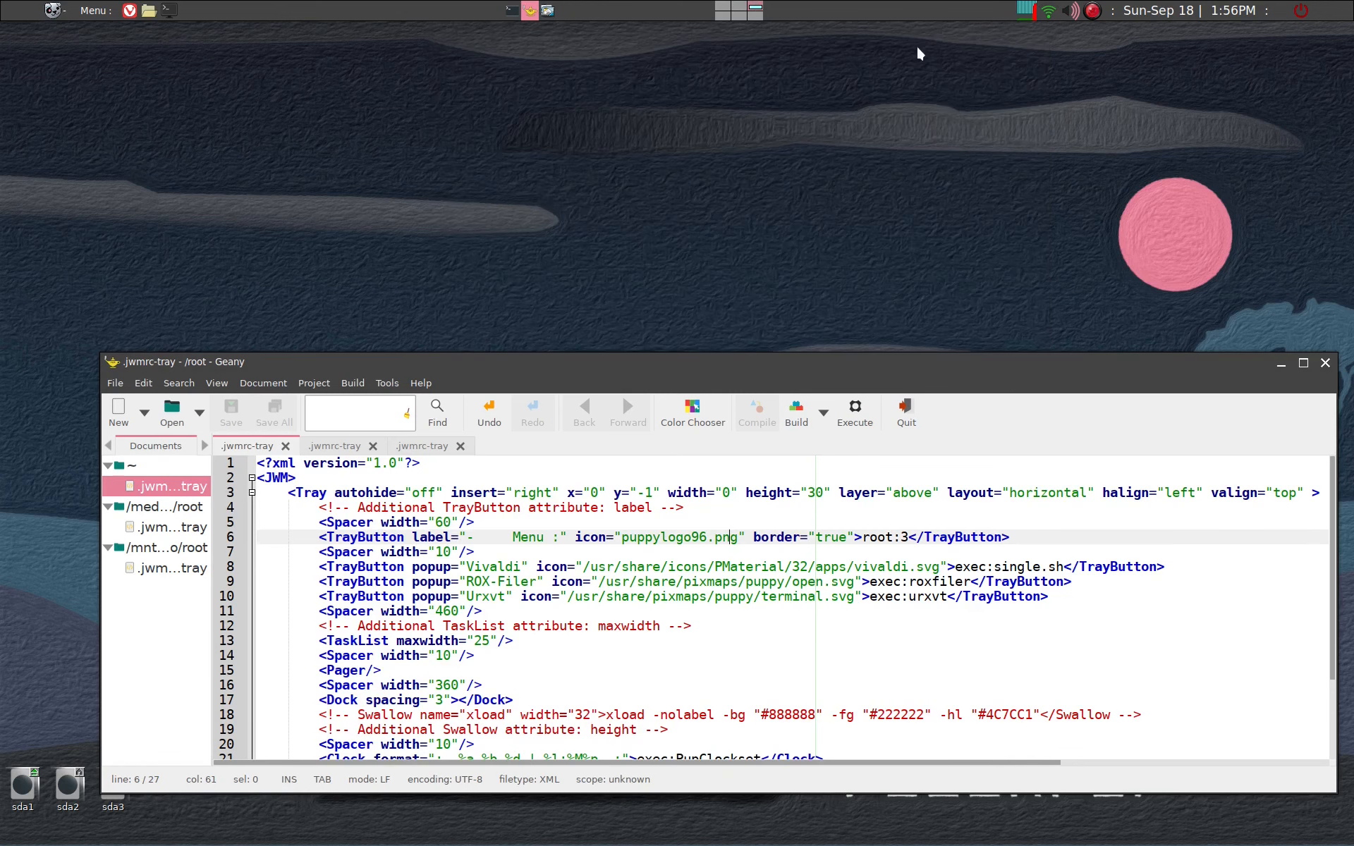
pyautogui.click(547, 12)
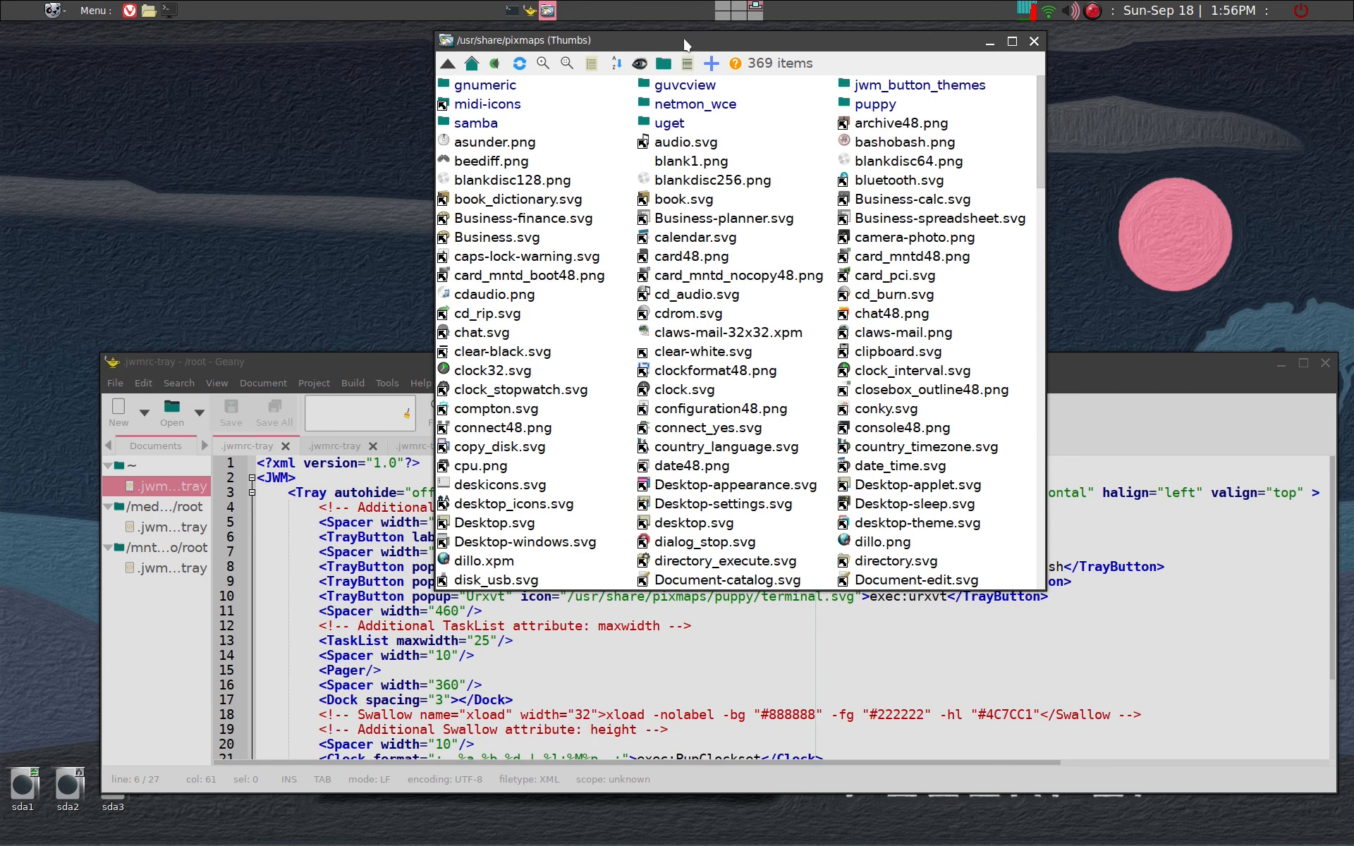
pyautogui.press('=')
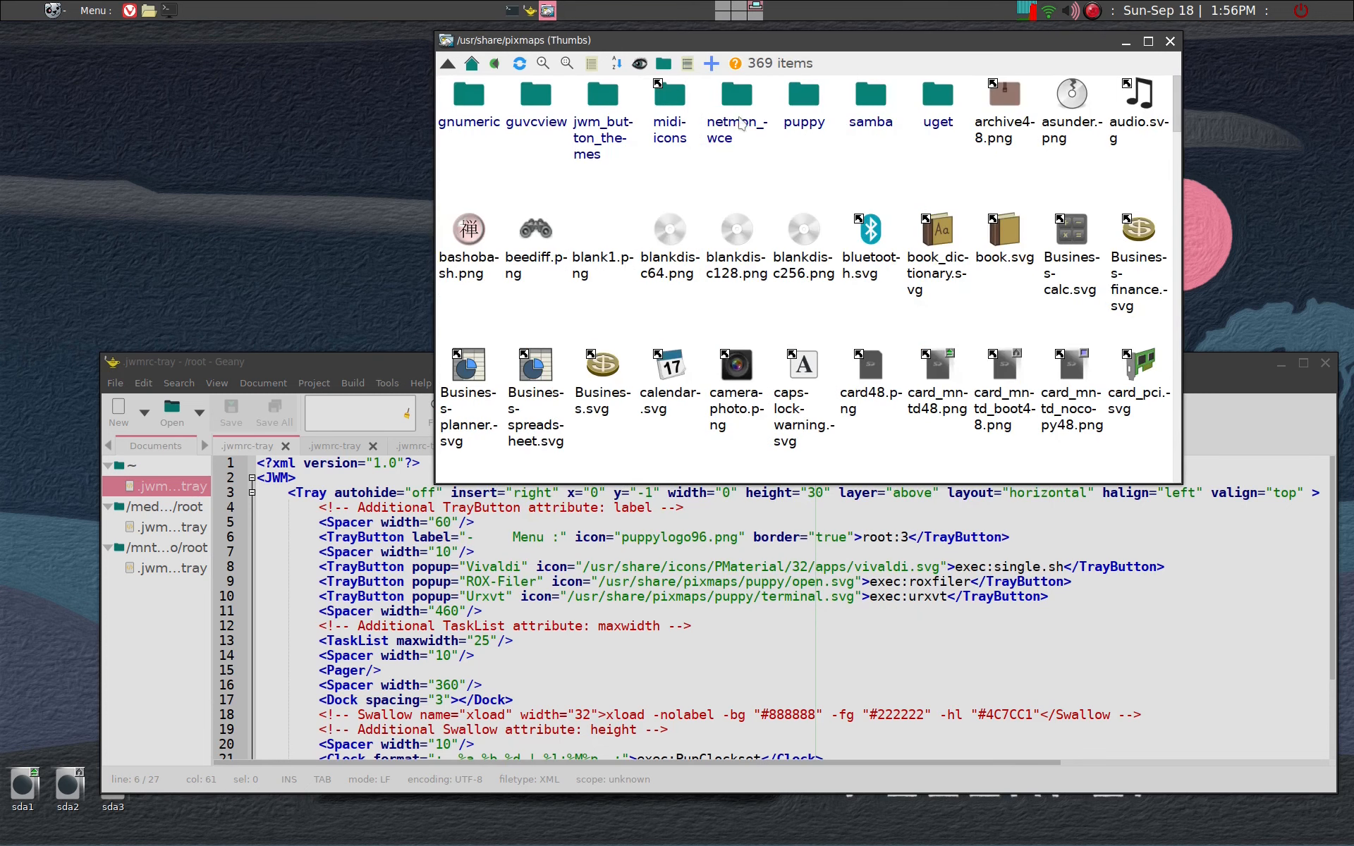
pyautogui.scroll(-3, 761, 161)
pyautogui.scroll(-3, 761, 161)
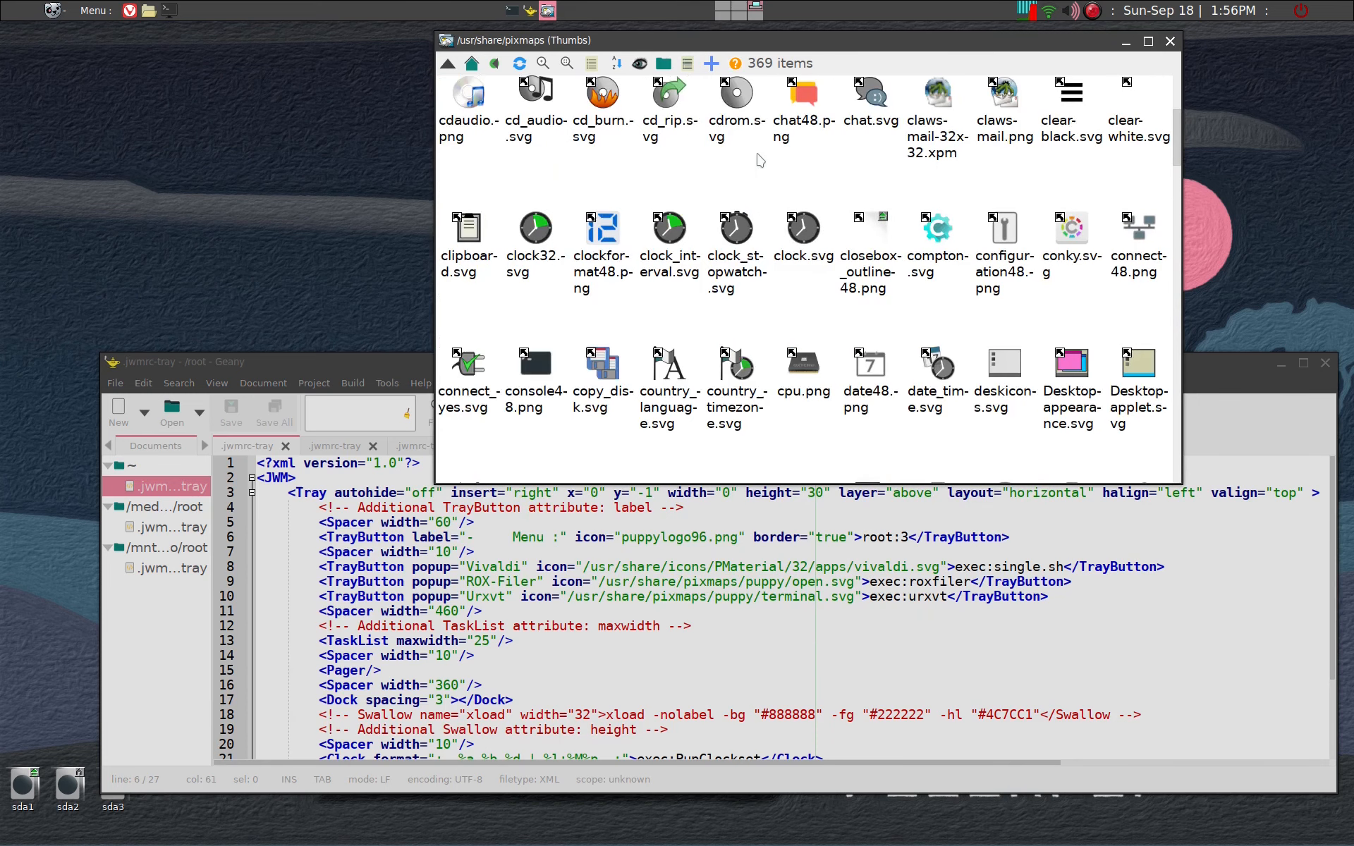
pyautogui.scroll(-3, 758, 160)
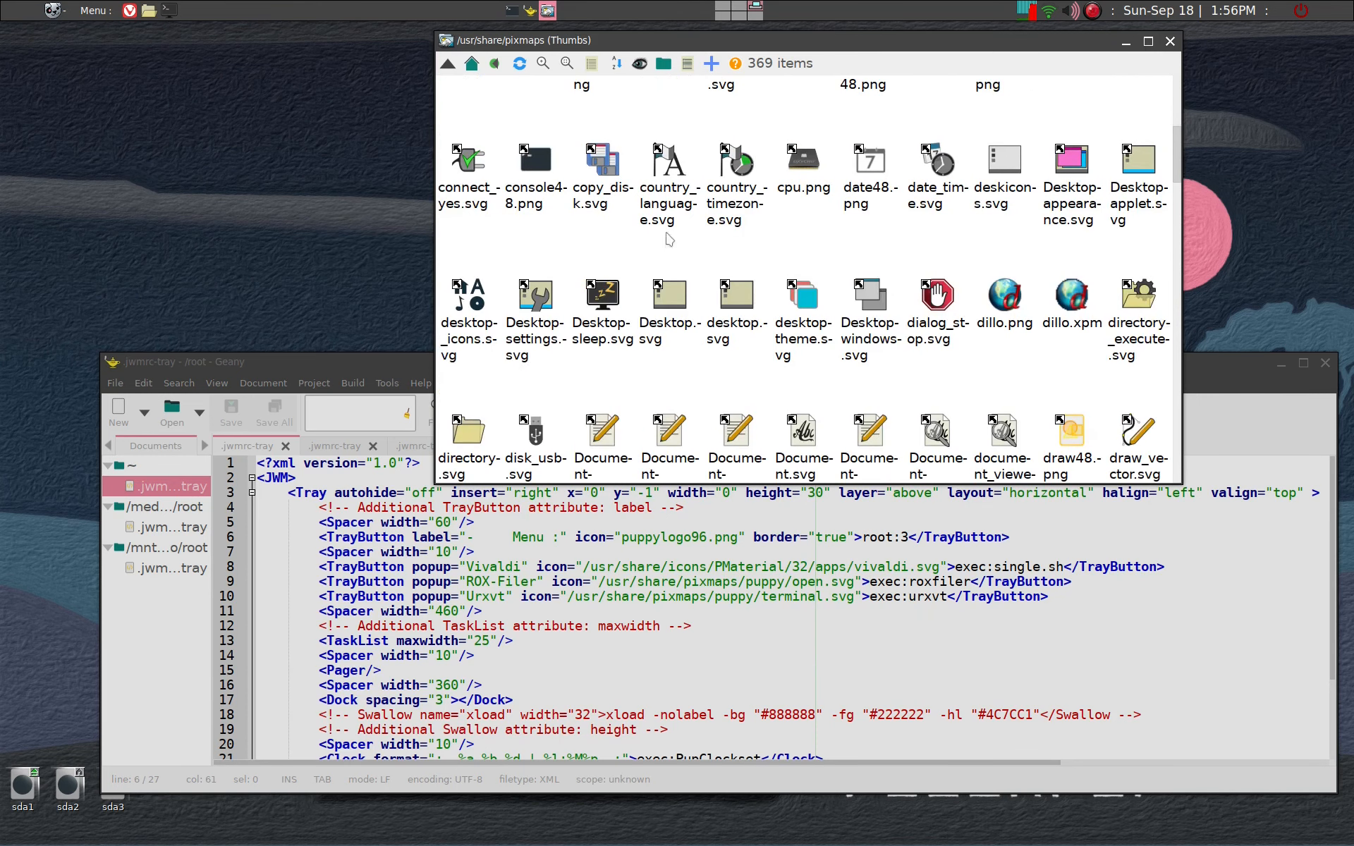
pyautogui.click(421, 383)
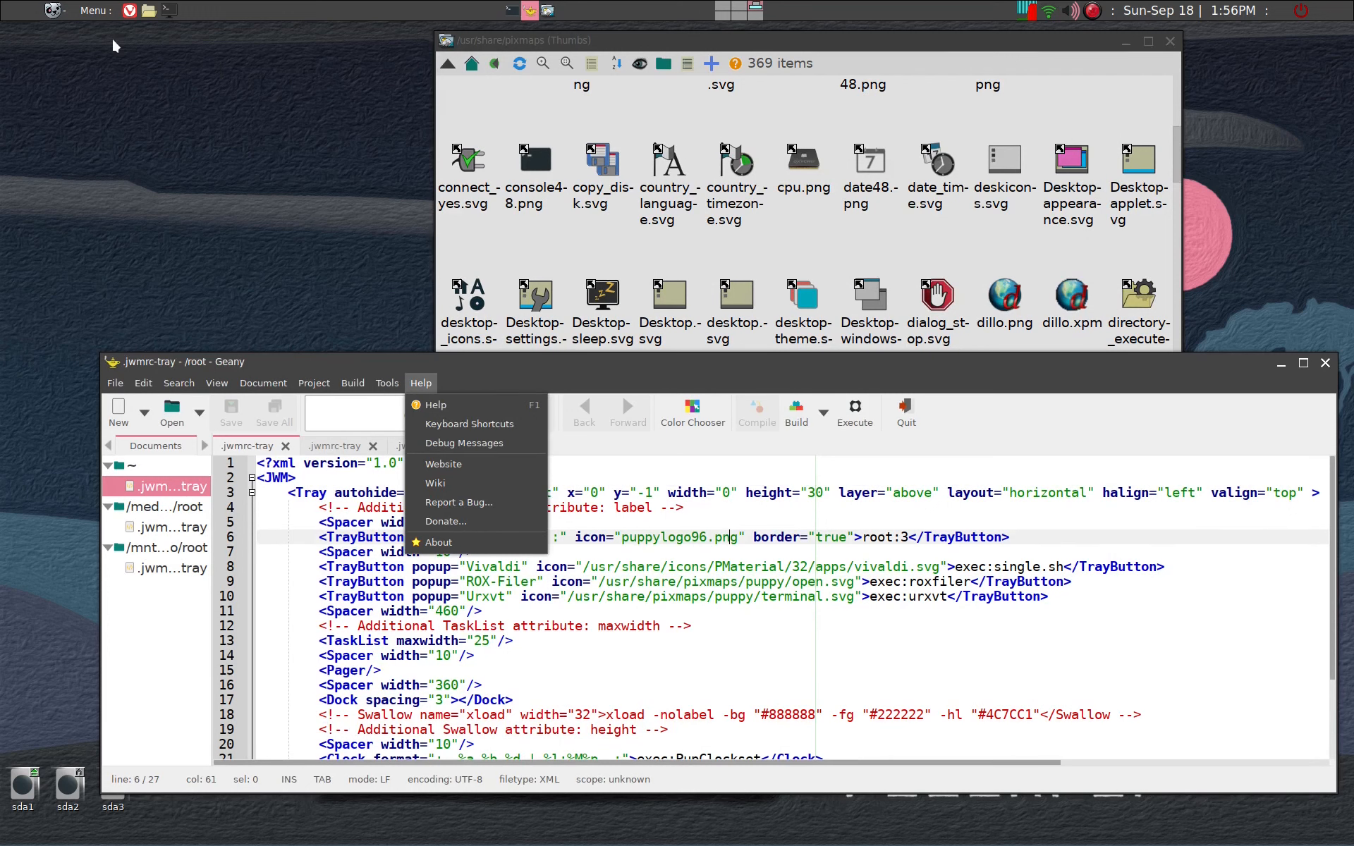
pyautogui.click(881, 256)
pyautogui.scroll(-5, 880, 254)
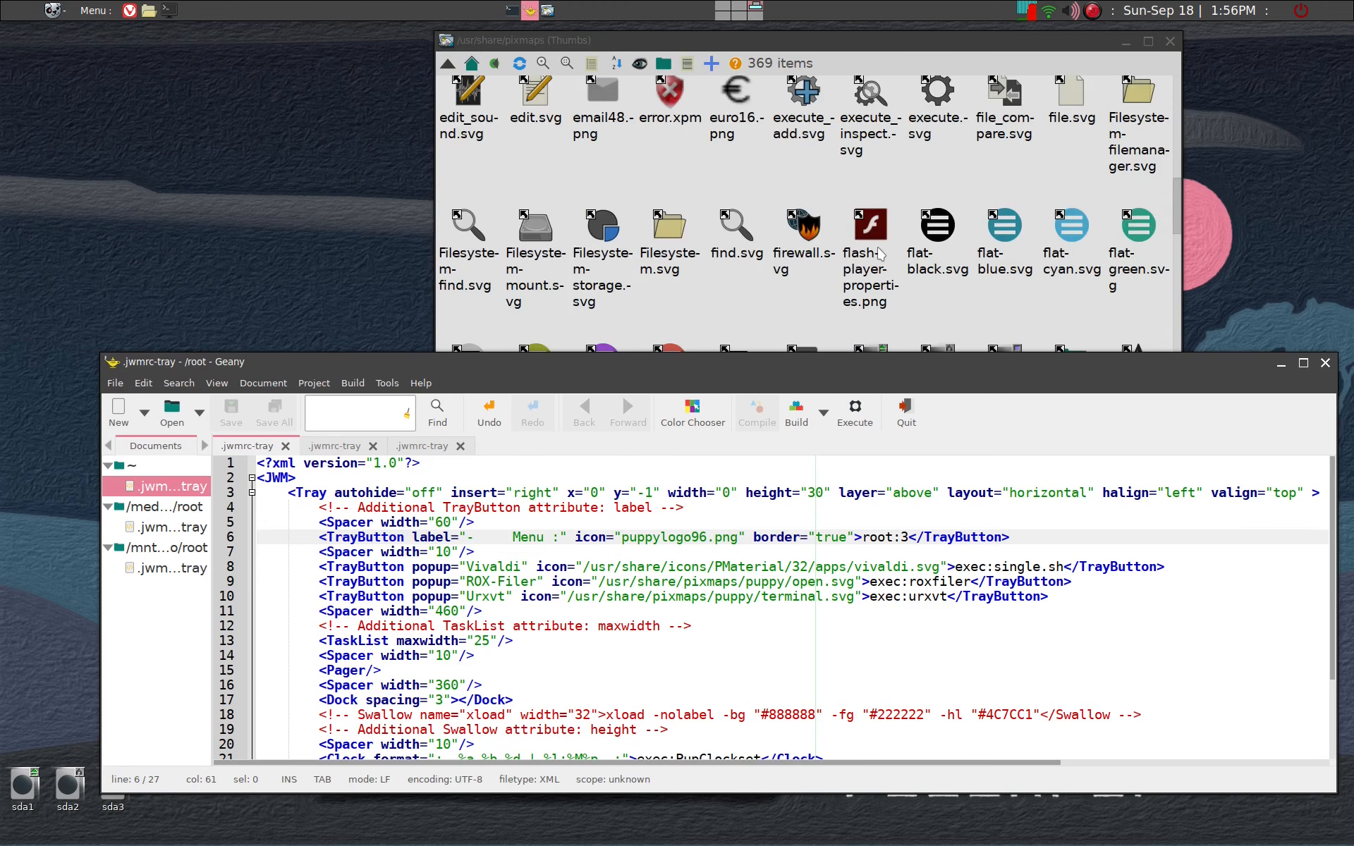
pyautogui.scroll(-15, 881, 254)
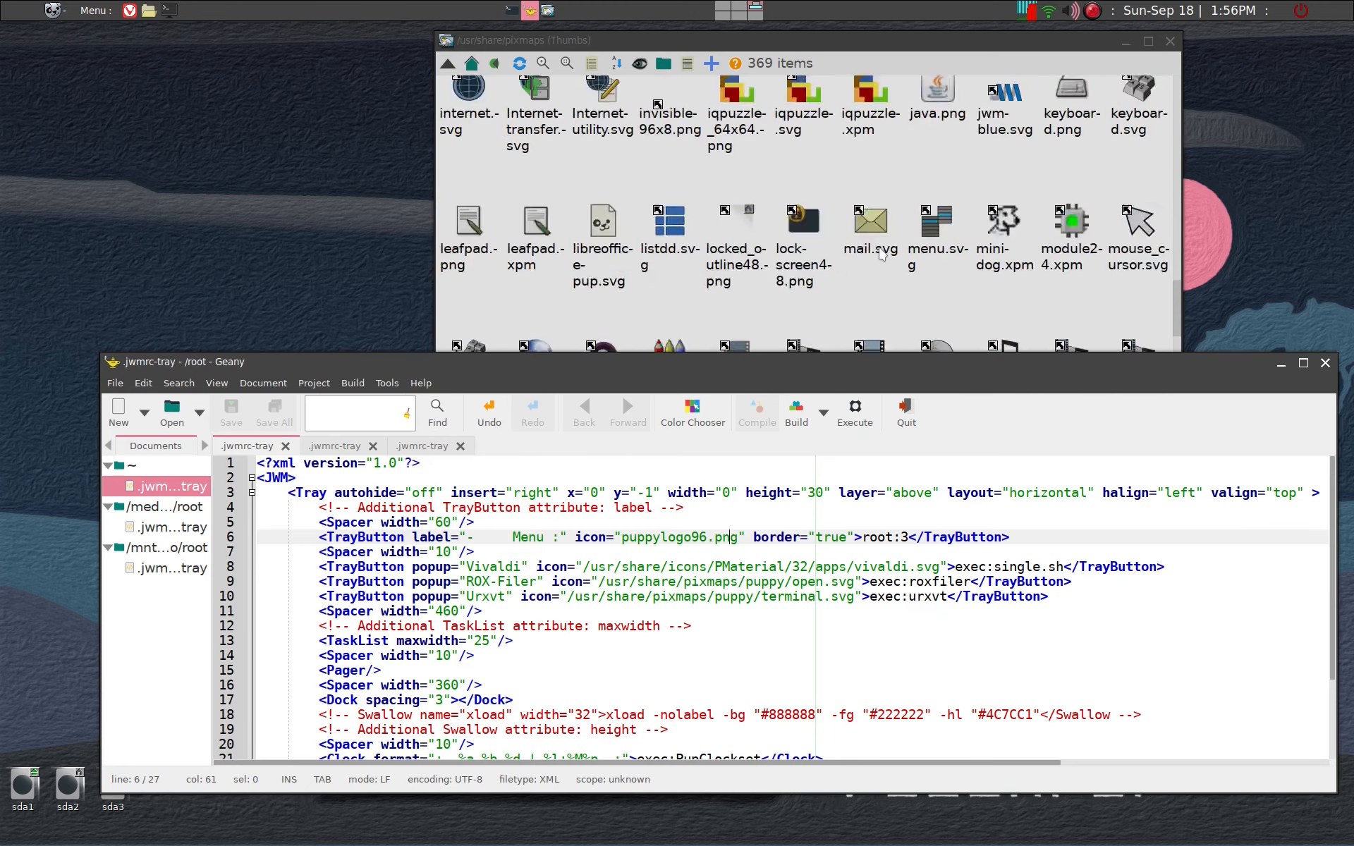
pyautogui.scroll(-3, 881, 254)
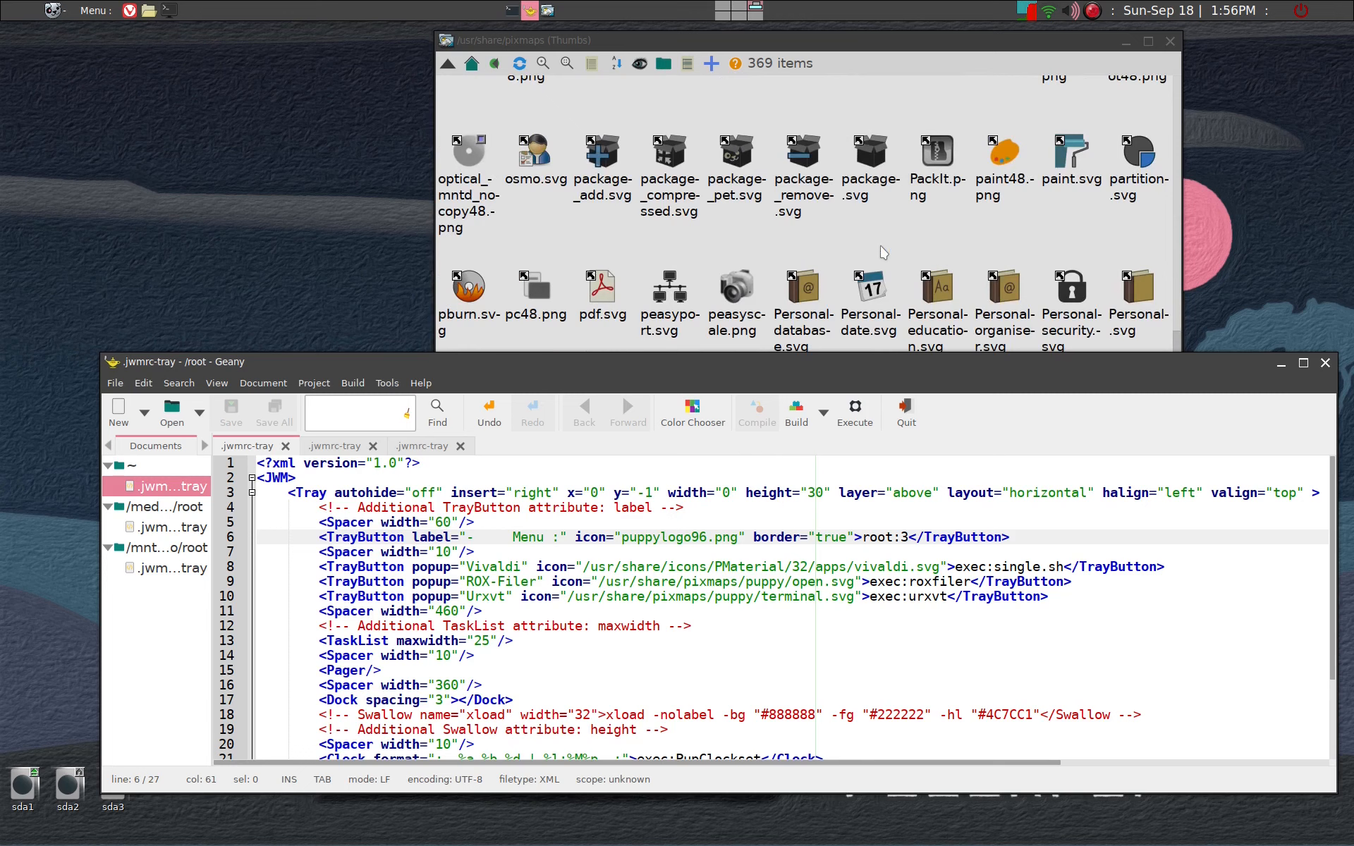
pyautogui.scroll(-3, 884, 252)
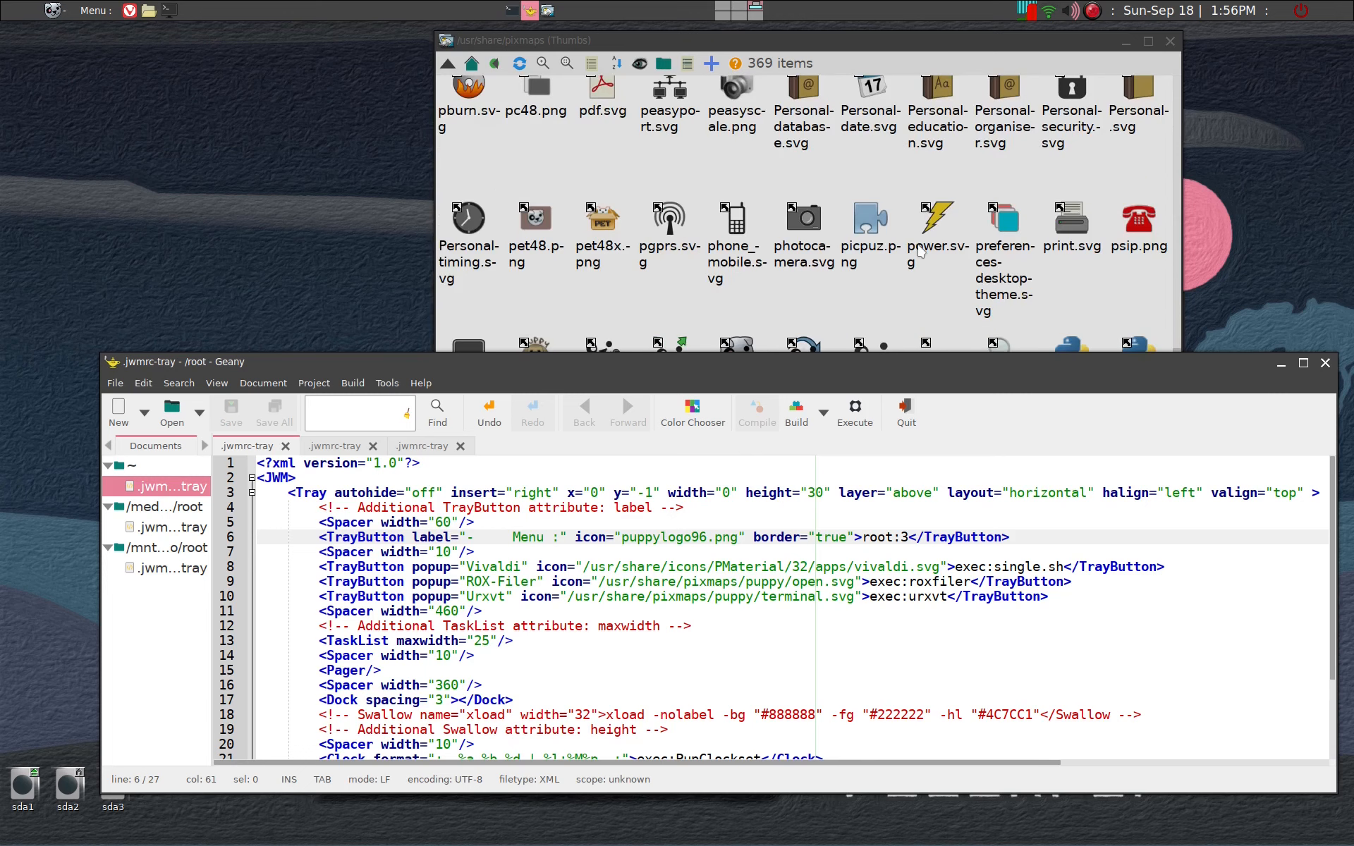
pyautogui.scroll(-3, 920, 250)
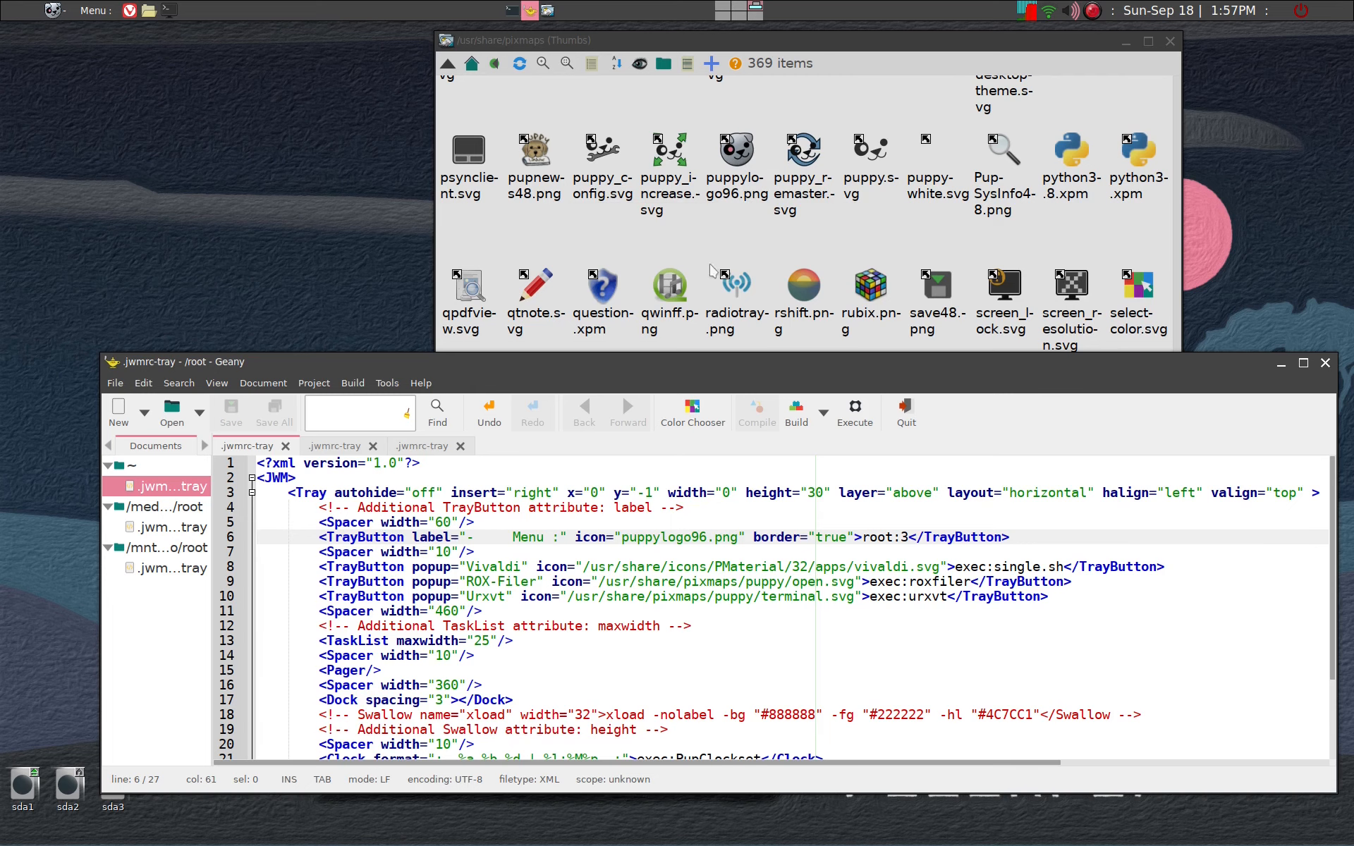
# Examine the shutdown icon in the pixmaps folder and the icon entries of the Menu and Leave Puppy buttons in .jwmrc-tray.
pyautogui.click(490, 44)
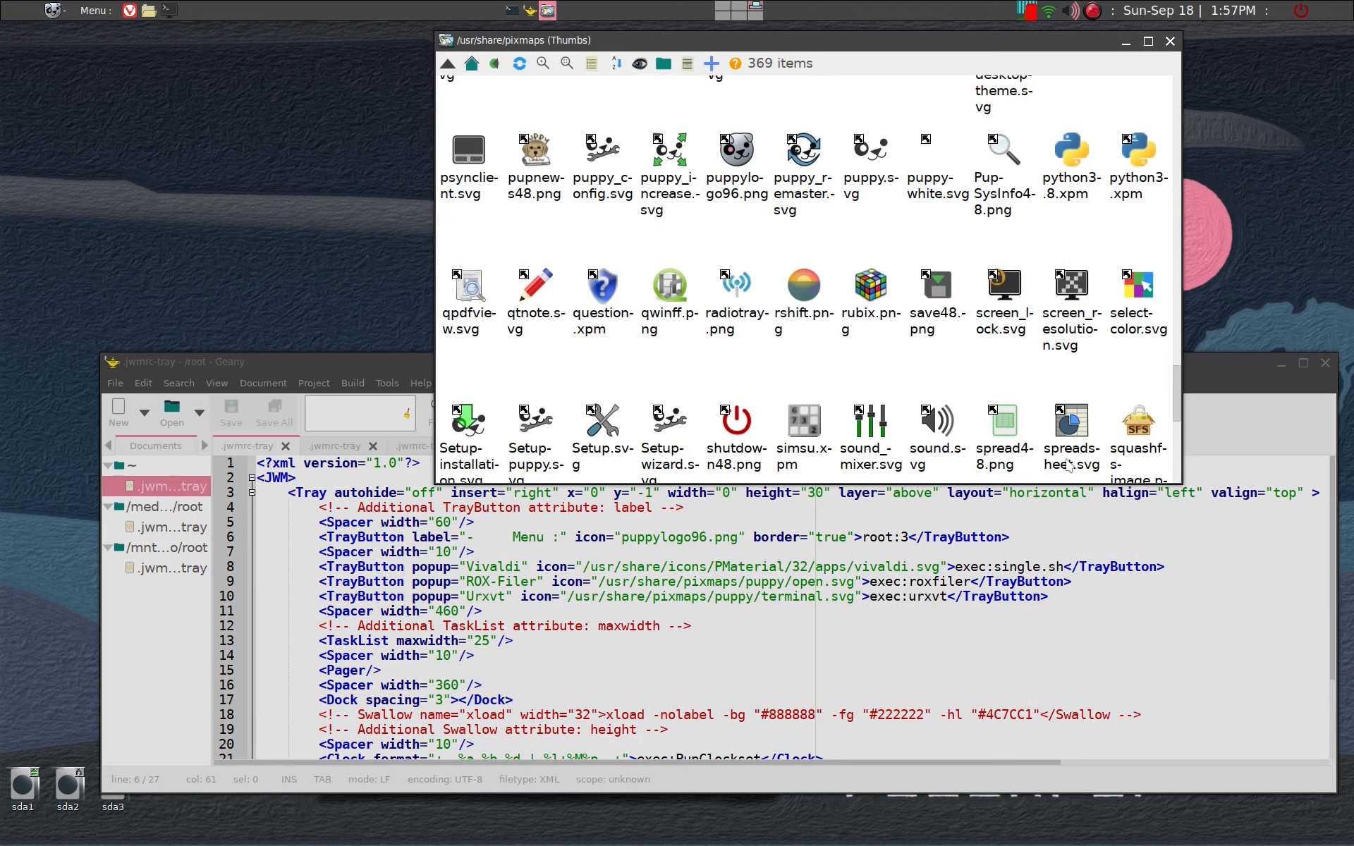
pyautogui.click(726, 536)
pyautogui.scroll(-1, 700, 543)
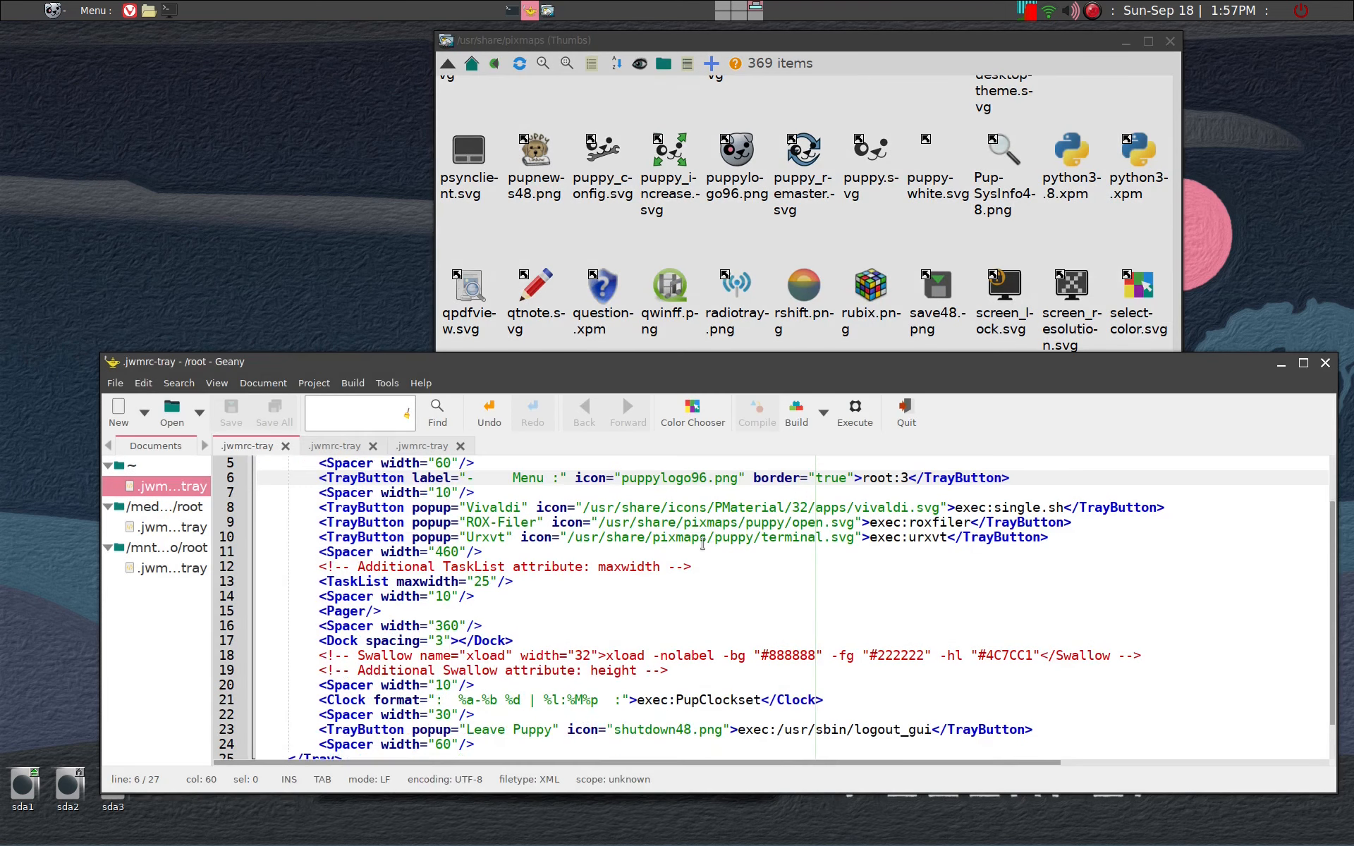
# Look through the pixmaps folder for the shutdown48.png icon that the Leave Puppy button in .jwmrc-tray uses.
pyautogui.scroll(-1, 696, 547)
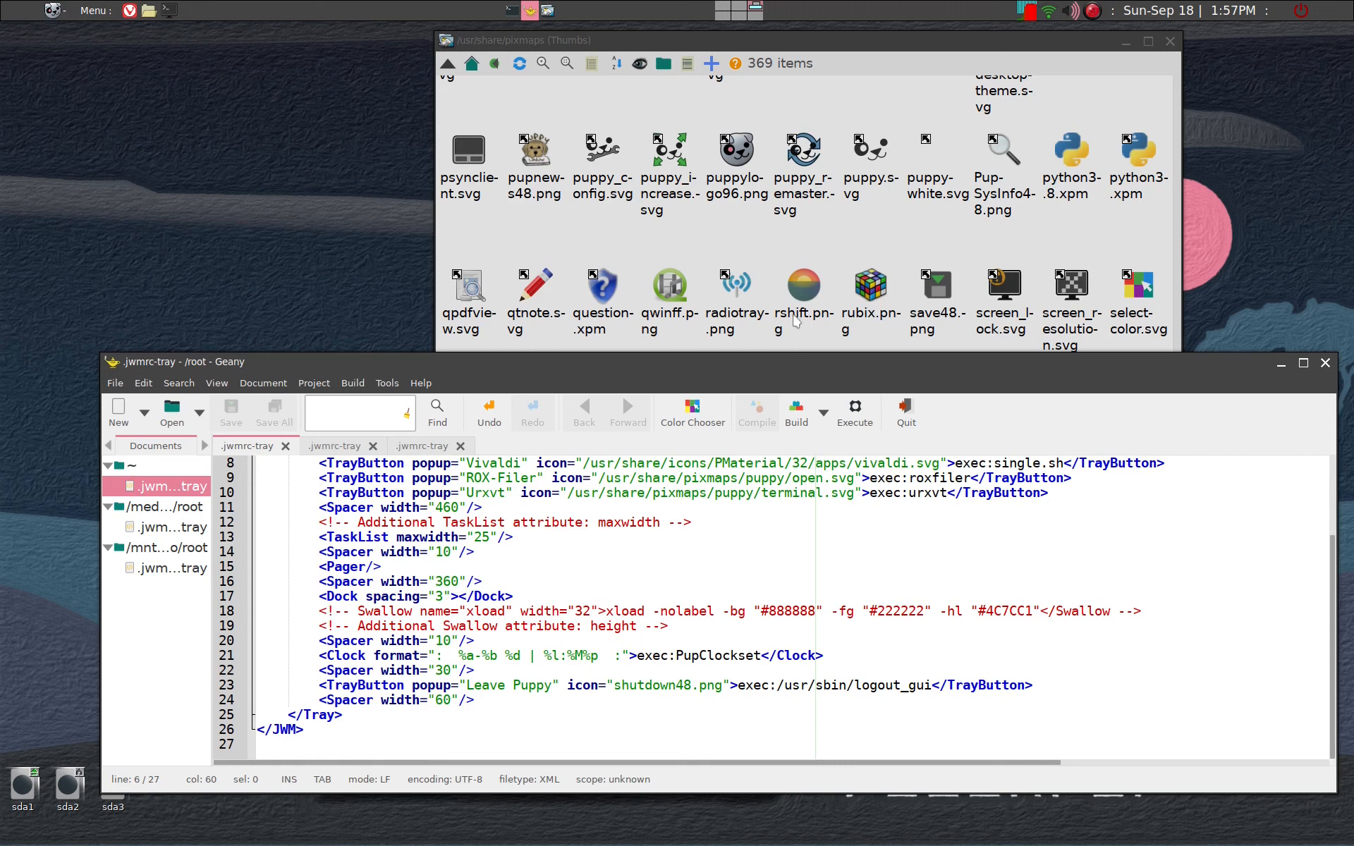
pyautogui.scroll(-3, 826, 254)
pyautogui.scroll(-3, 825, 254)
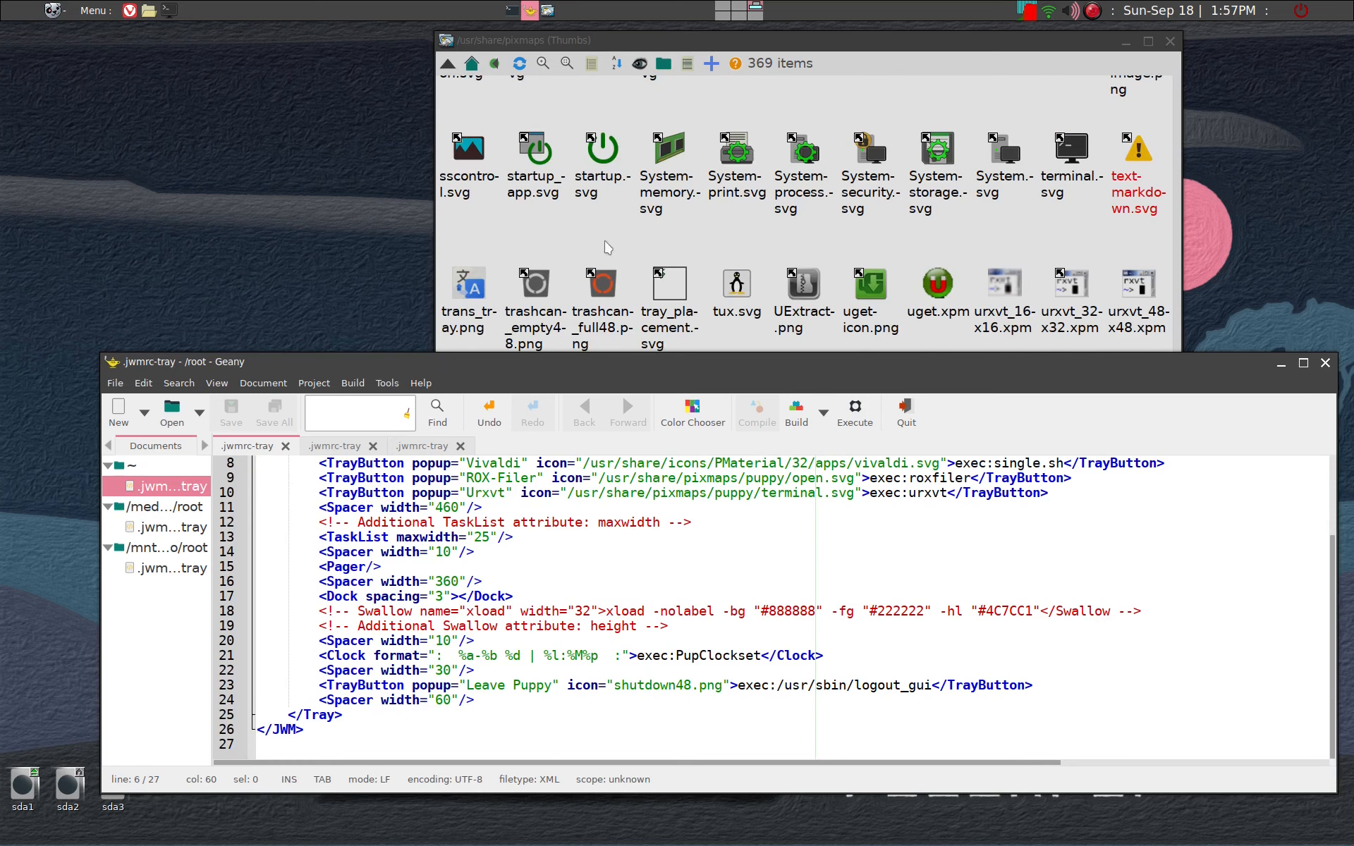
pyautogui.scroll(3, 670, 233)
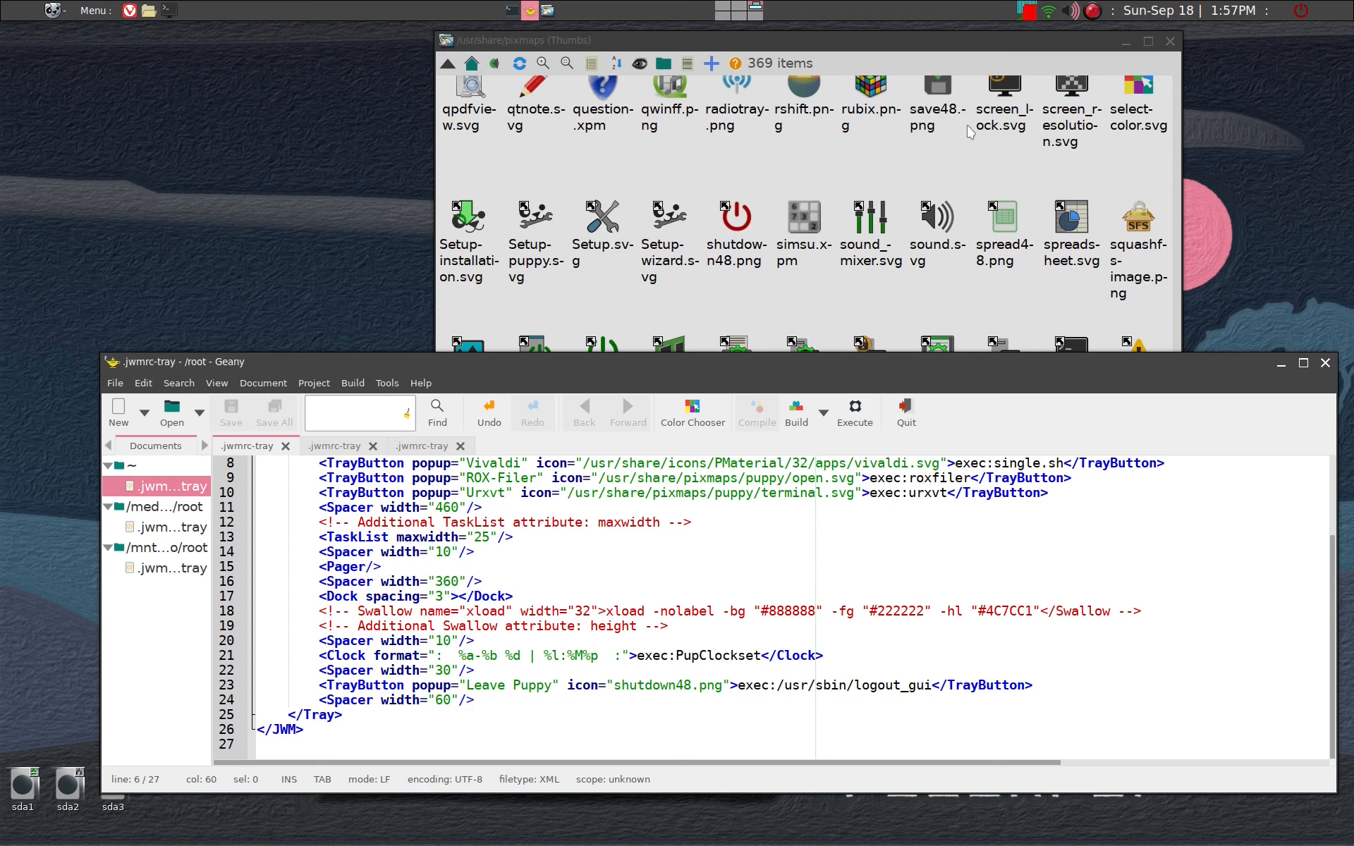
pyautogui.click(1093, 10)
pyautogui.click(1101, 31)
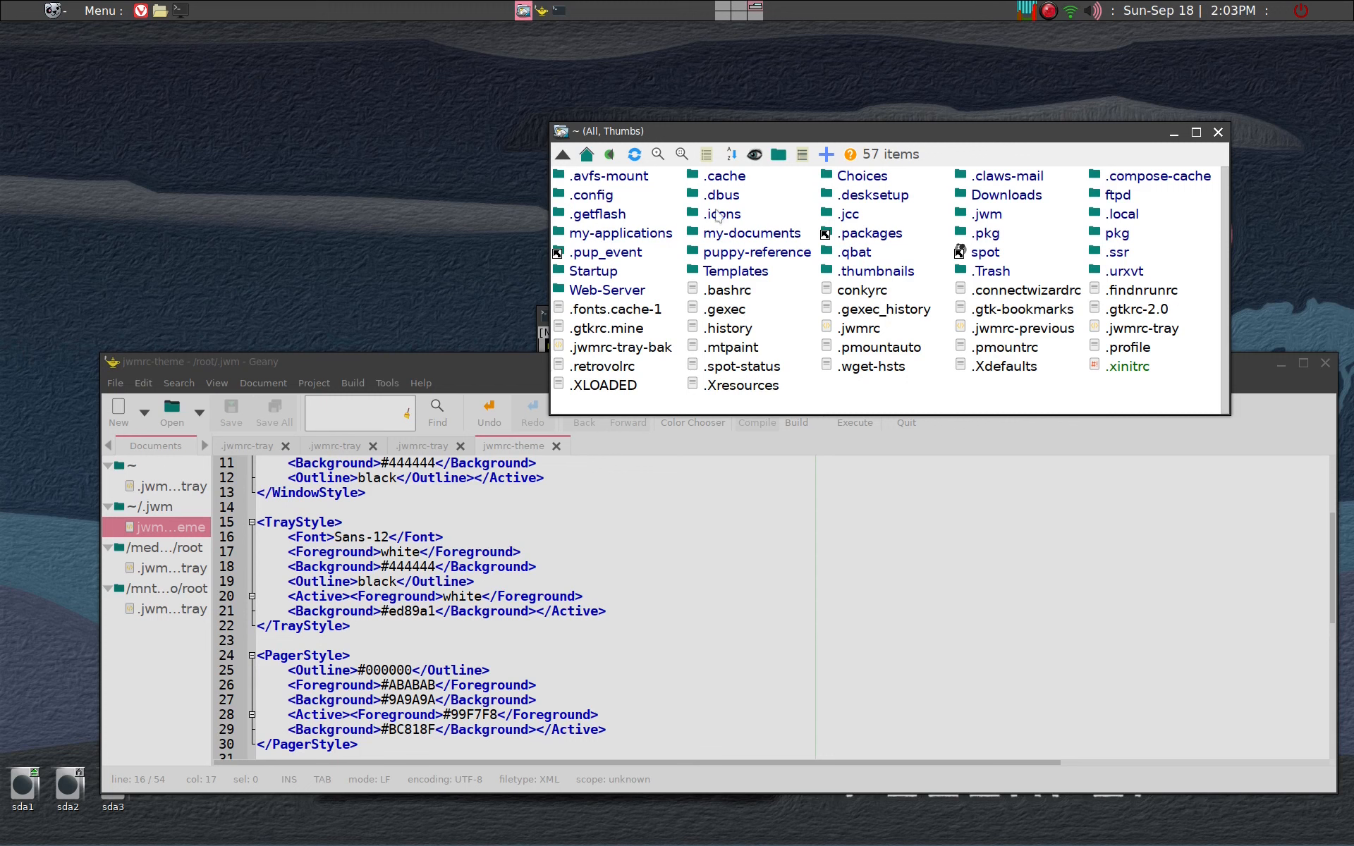
# Open the jwmrc-theme file from the ~/.jwm folder in the Geany editor.
pyautogui.click(985, 216)
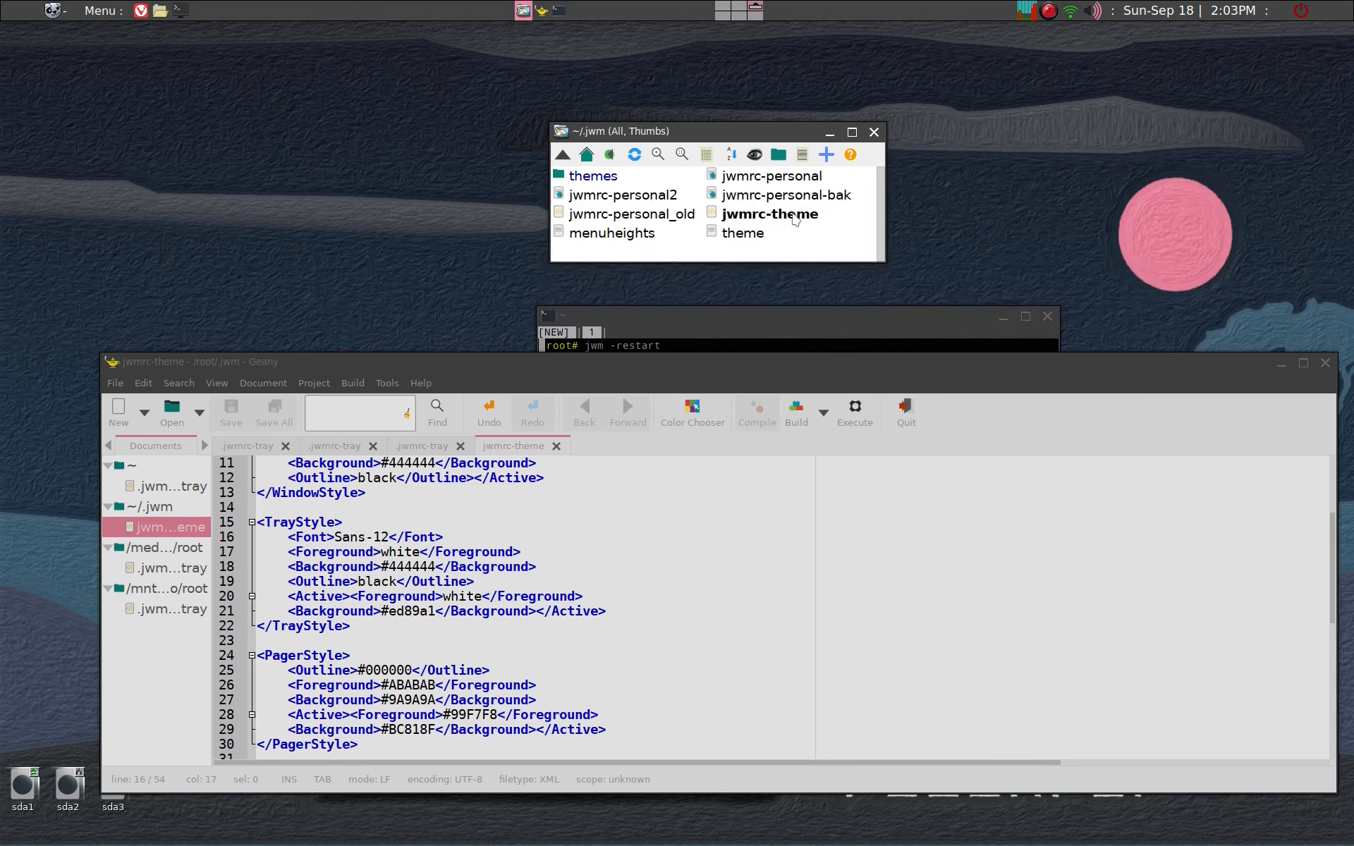
pyautogui.moveTo(795, 219); pyautogui.dragTo(527, 529)
pyautogui.scroll(4, 529, 539)
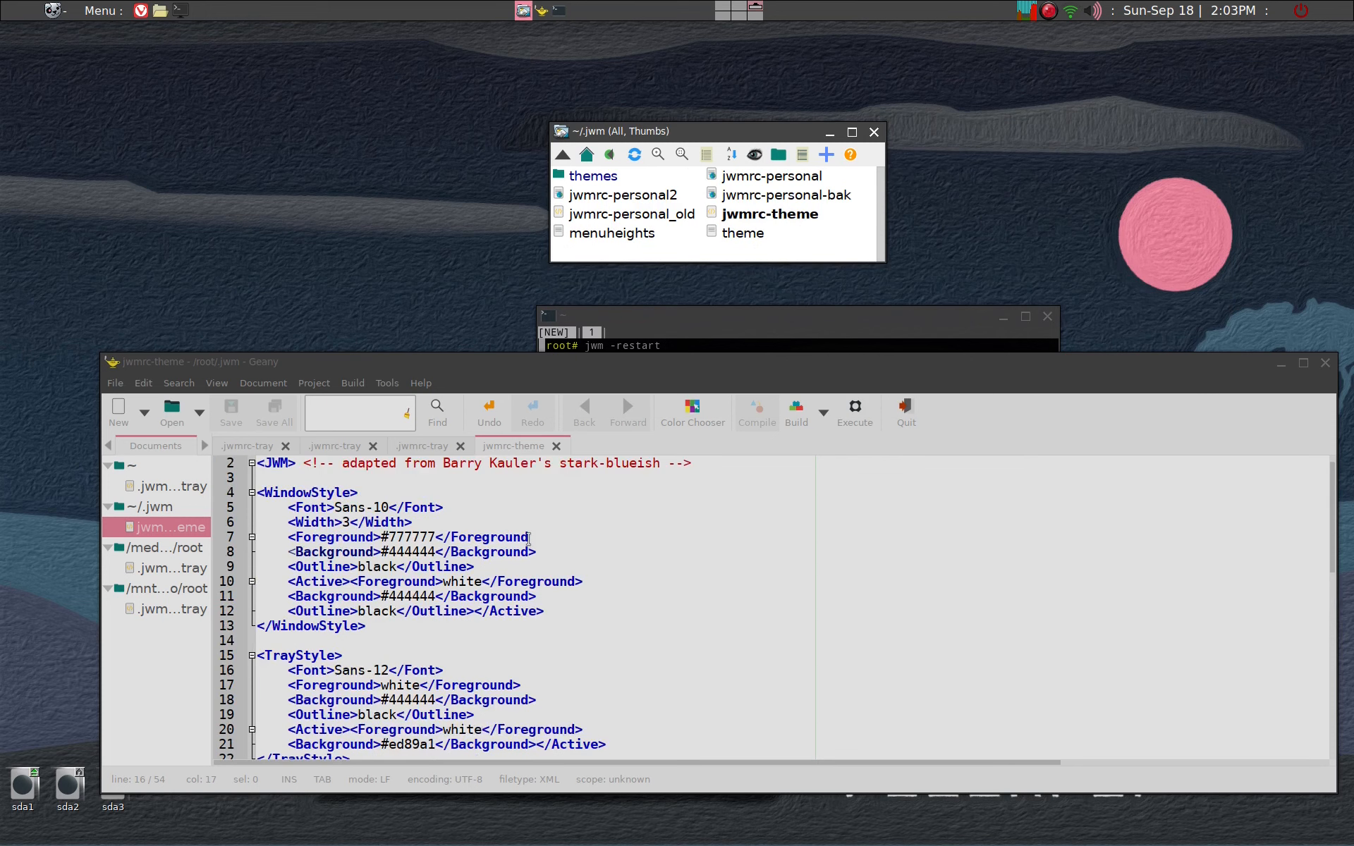
# Set the TrayStyle font in jwmrc-theme to Sans-14.
pyautogui.scroll(-2, 529, 539)
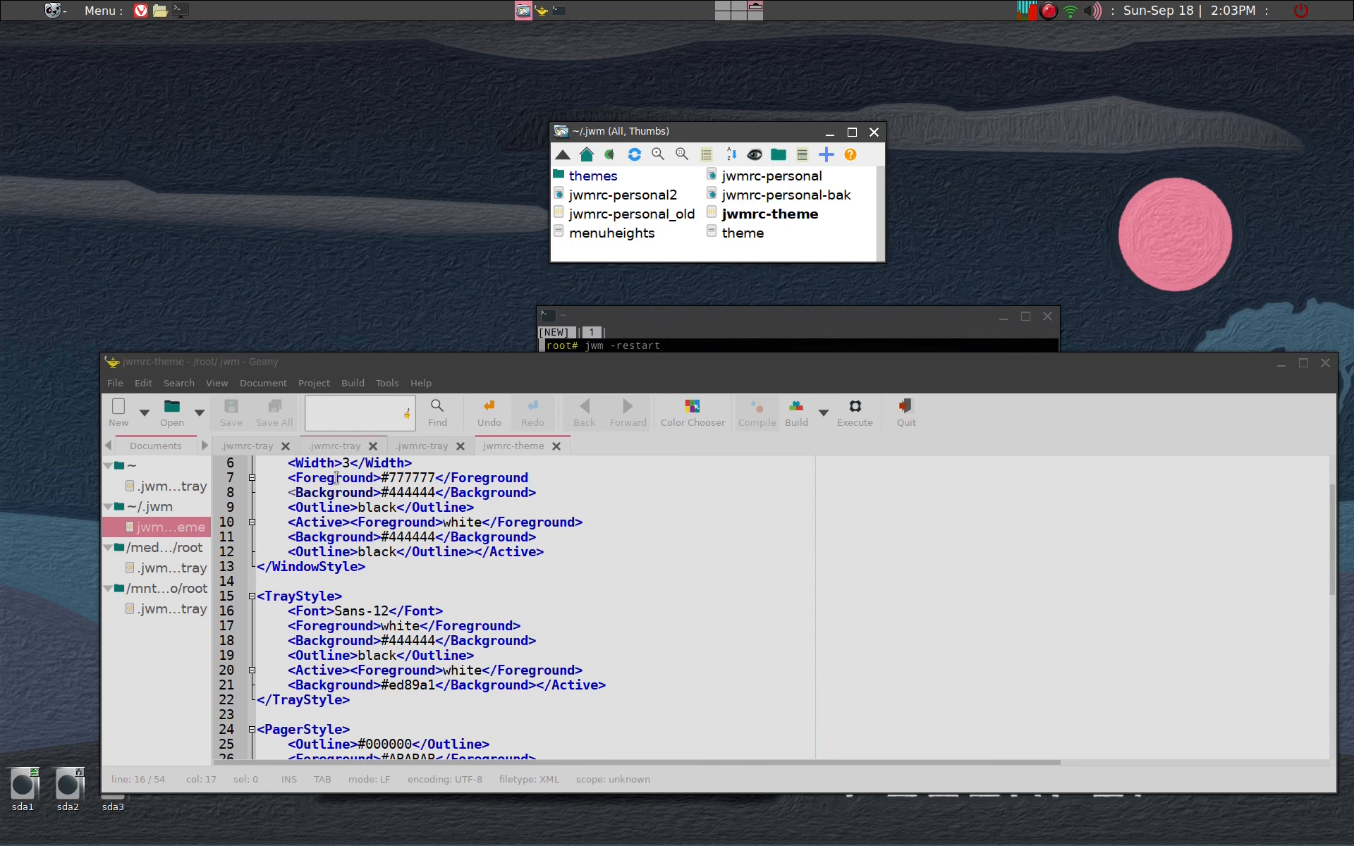
pyautogui.click(388, 610)
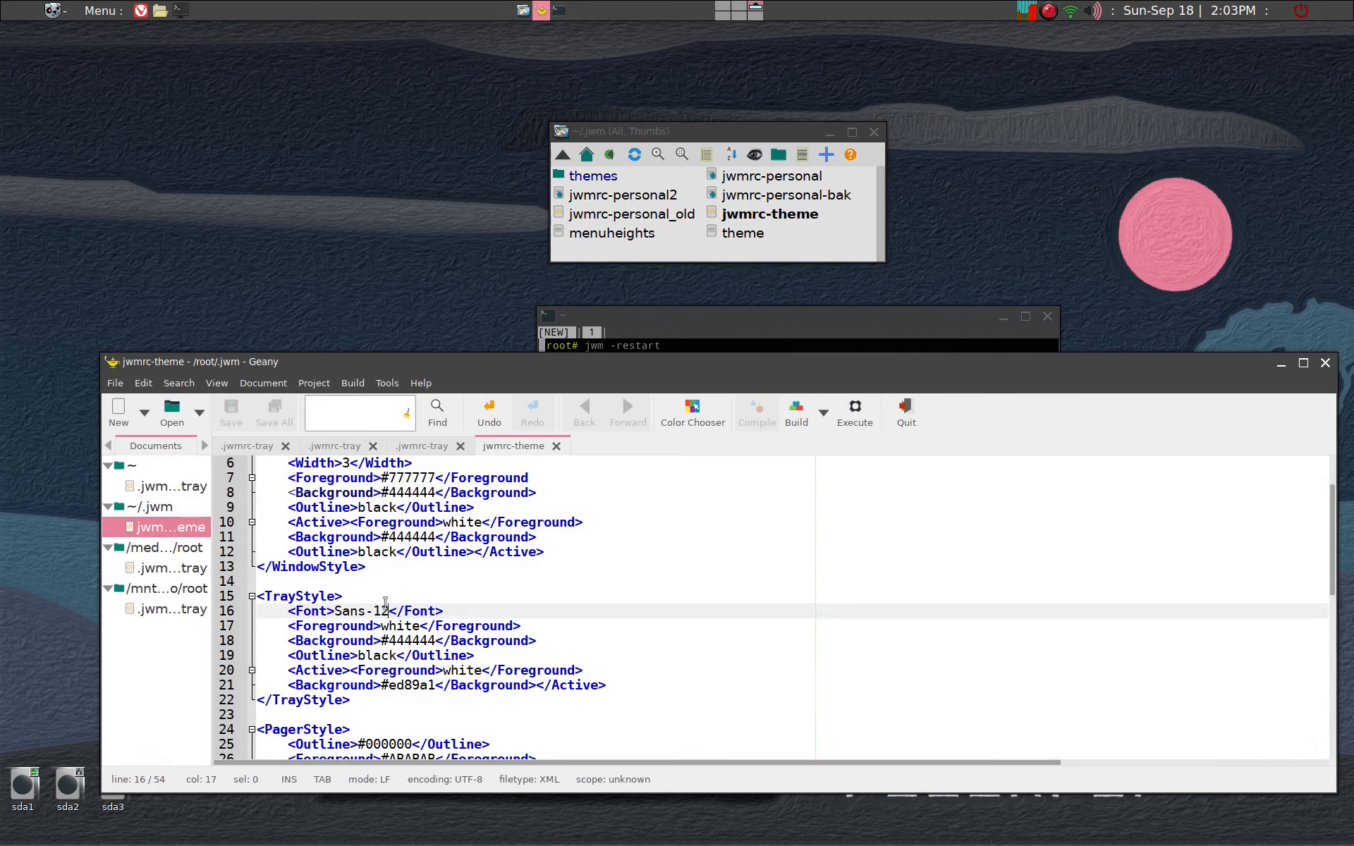
pyautogui.press('BackSpace')
pyautogui.write('4')
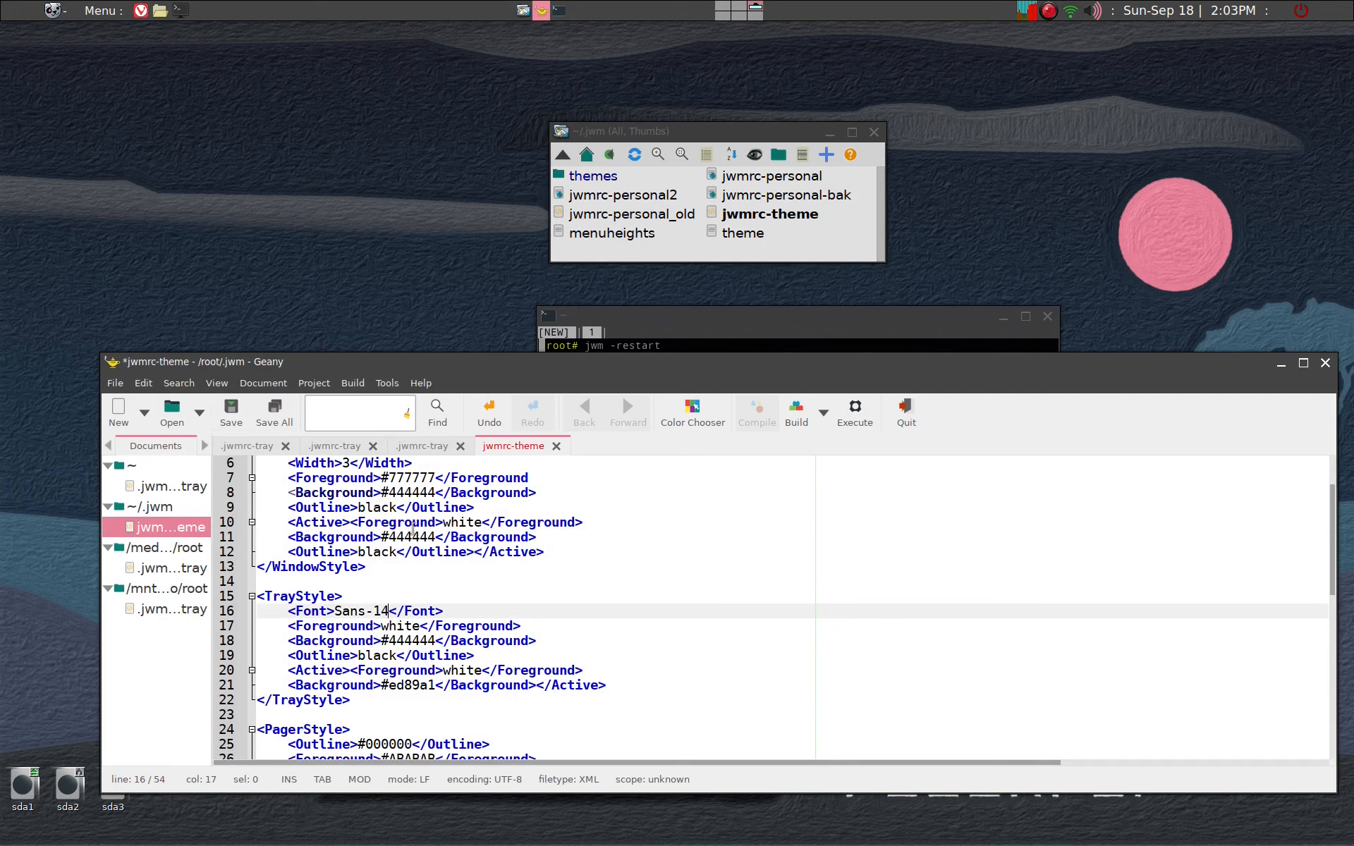
# Set the ClockStyle font in jwmrc-theme to Sans-15:normal:normal and save the file.
pyautogui.scroll(-10, 423, 536)
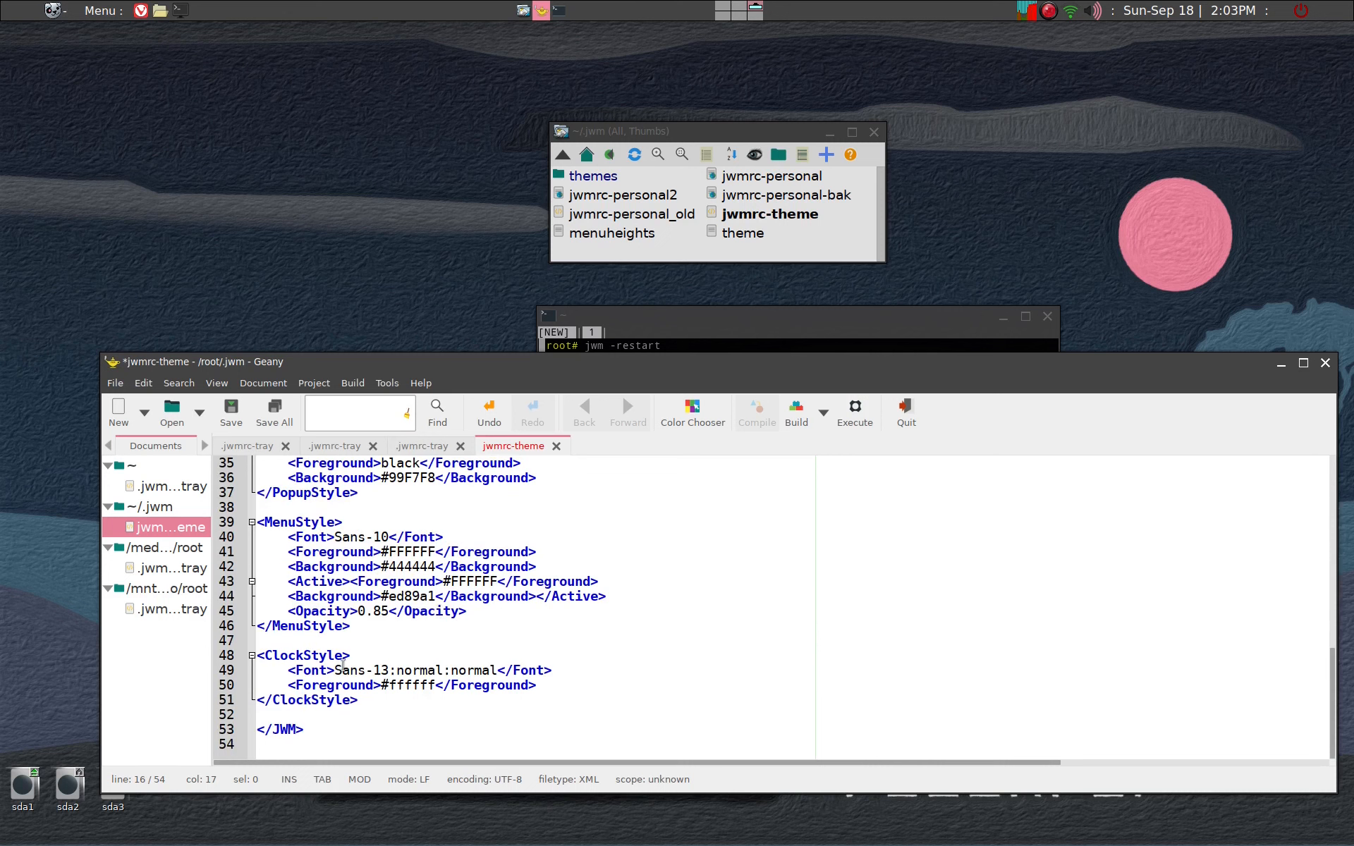
pyautogui.click(388, 669)
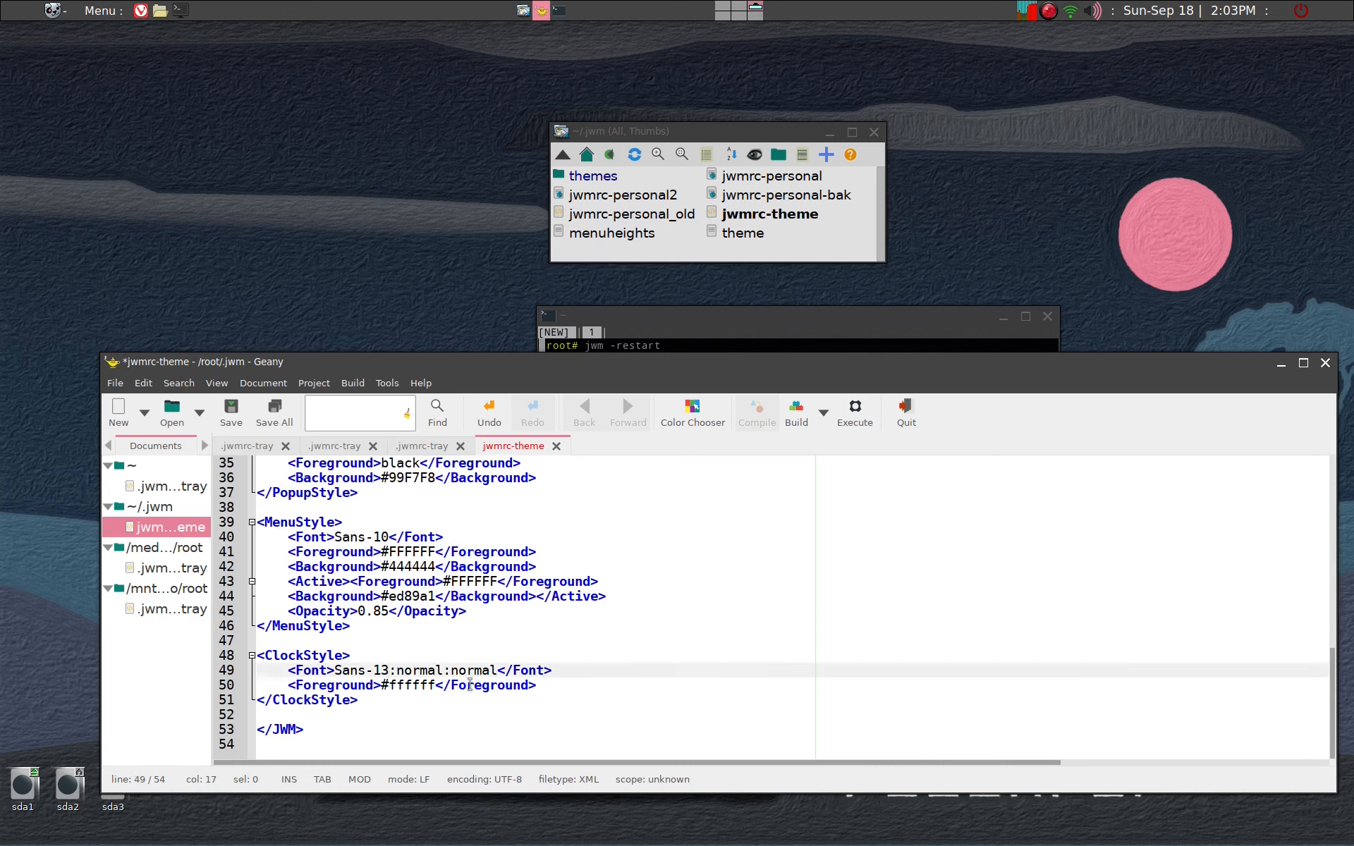
pyautogui.press('BackSpace')
pyautogui.write('5')
pyautogui.hotkey('ctrl', 's')
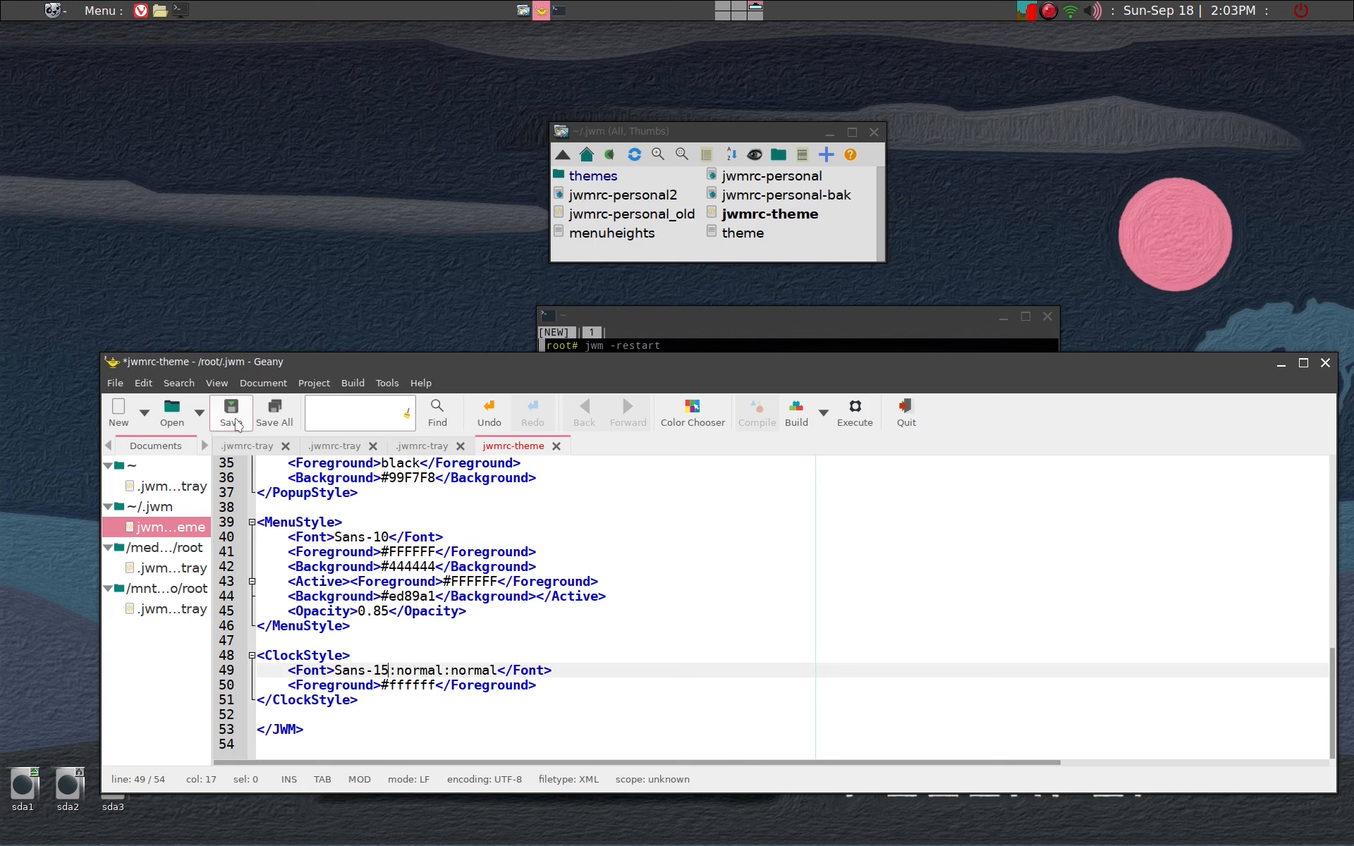
# Rerun jwm -restart in the open terminal to apply the tray and clock font changes.
pyautogui.click(675, 315)
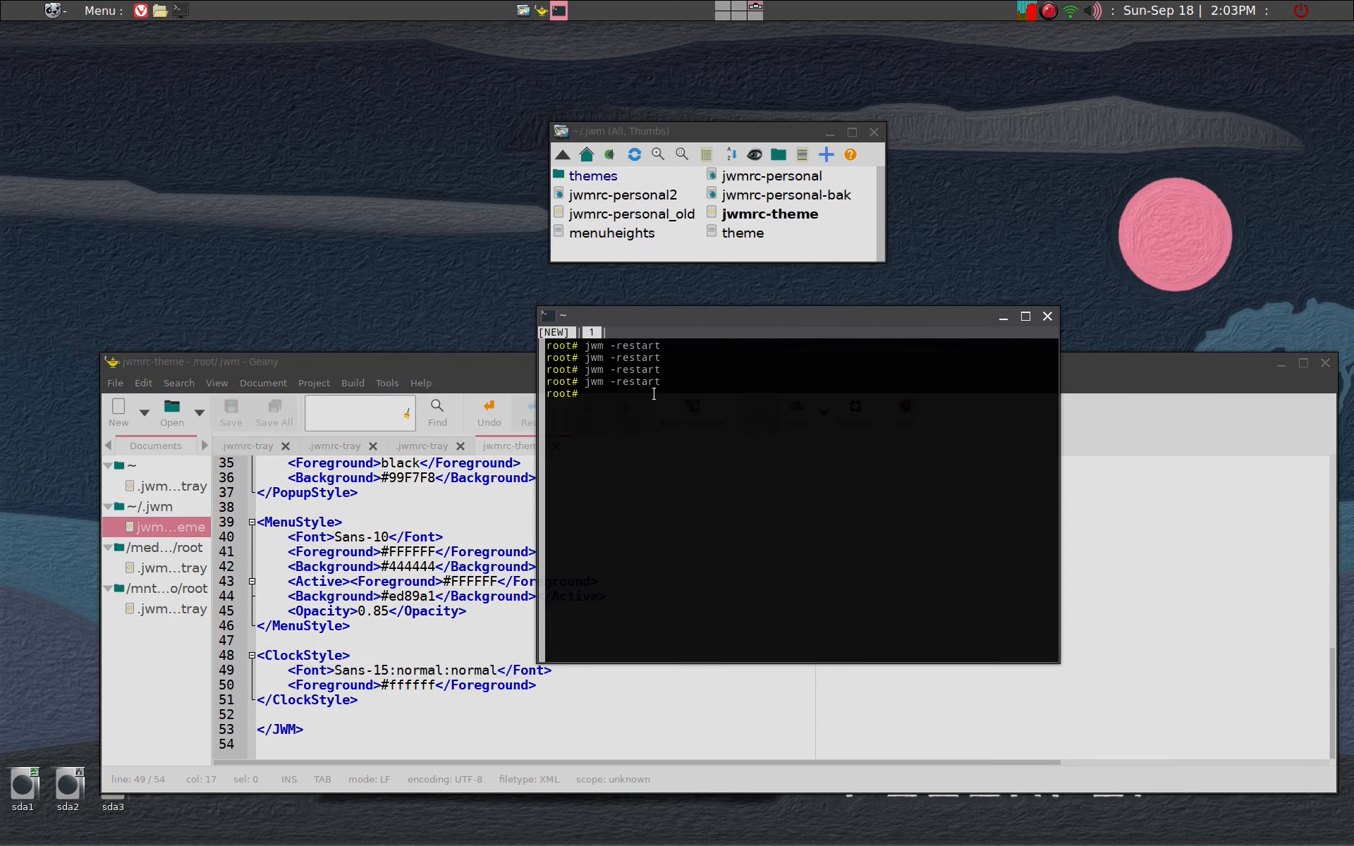
pyautogui.press('Up')
pyautogui.press('Return')
pyautogui.click(1049, 12)
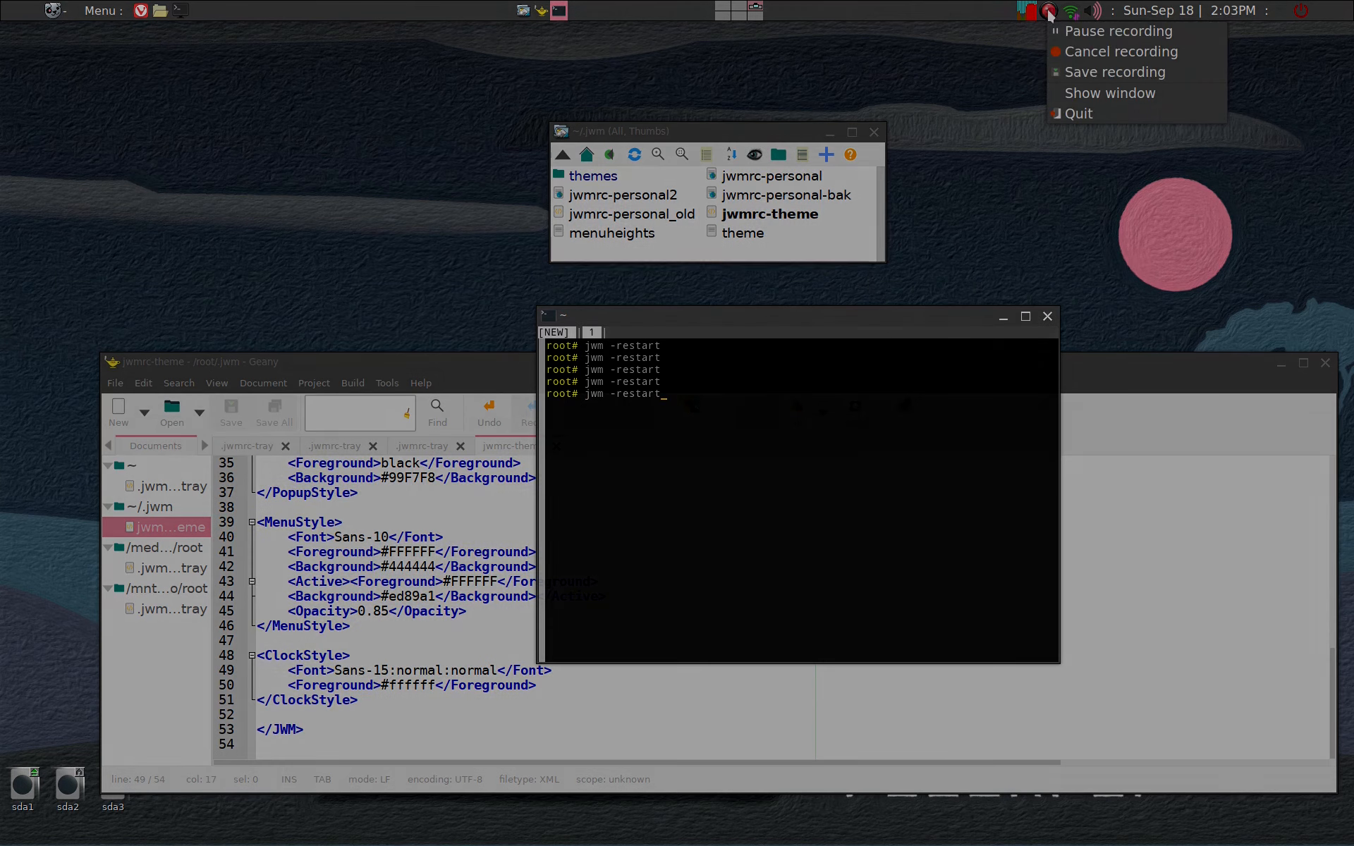